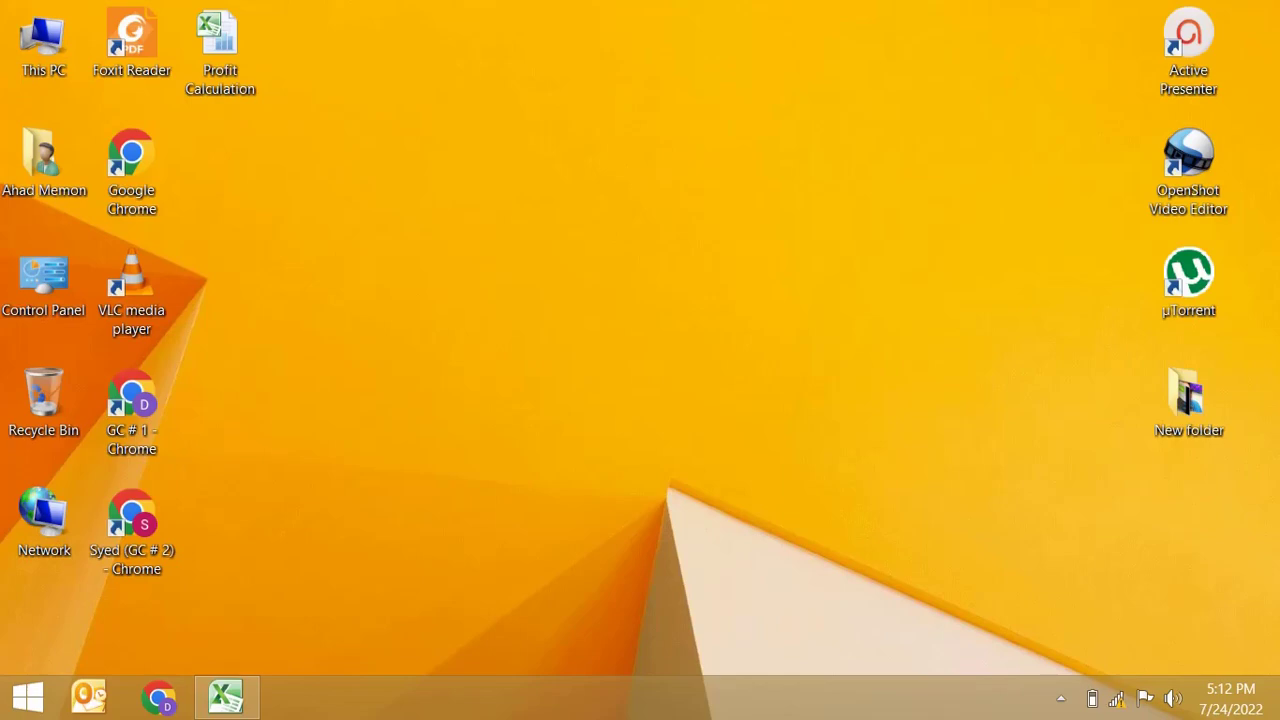
Step: Switch to the Profit Calculation workbook in Excel and hide row 3 containing product XYZ
{"action": "left_click", "coordinate": [225, 697]}
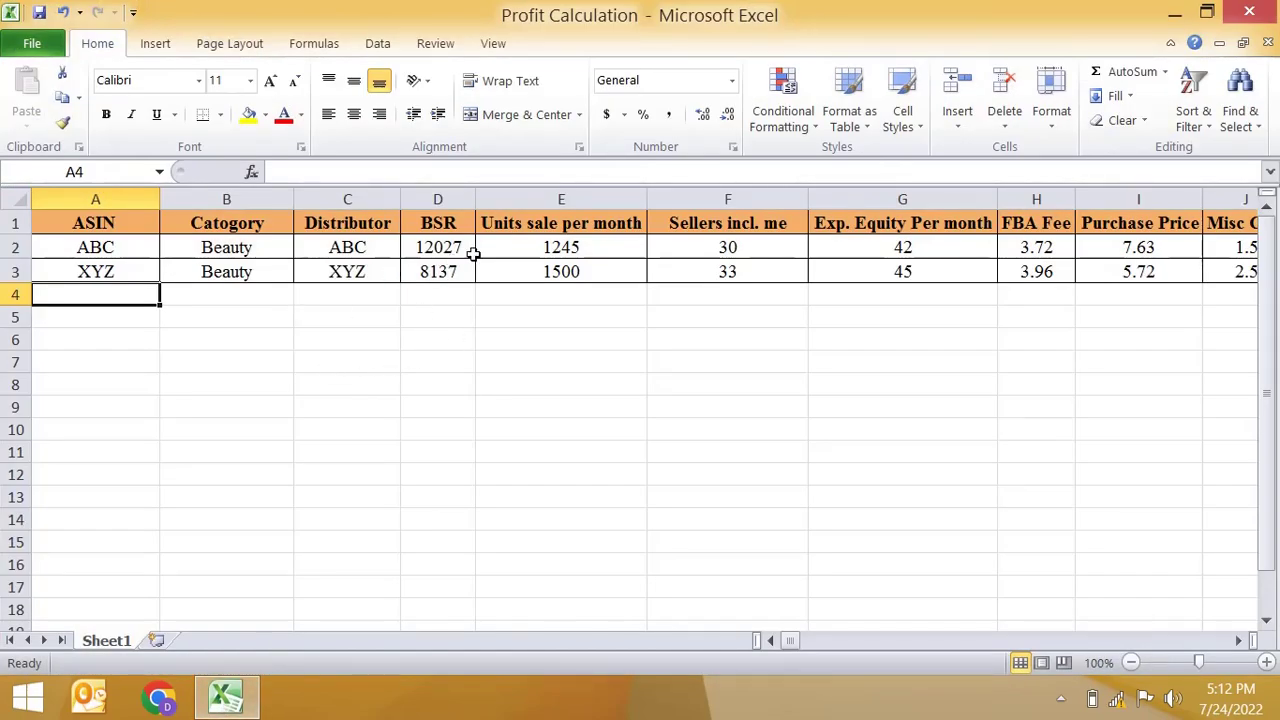
{"action": "left_click", "coordinate": [15, 272]}
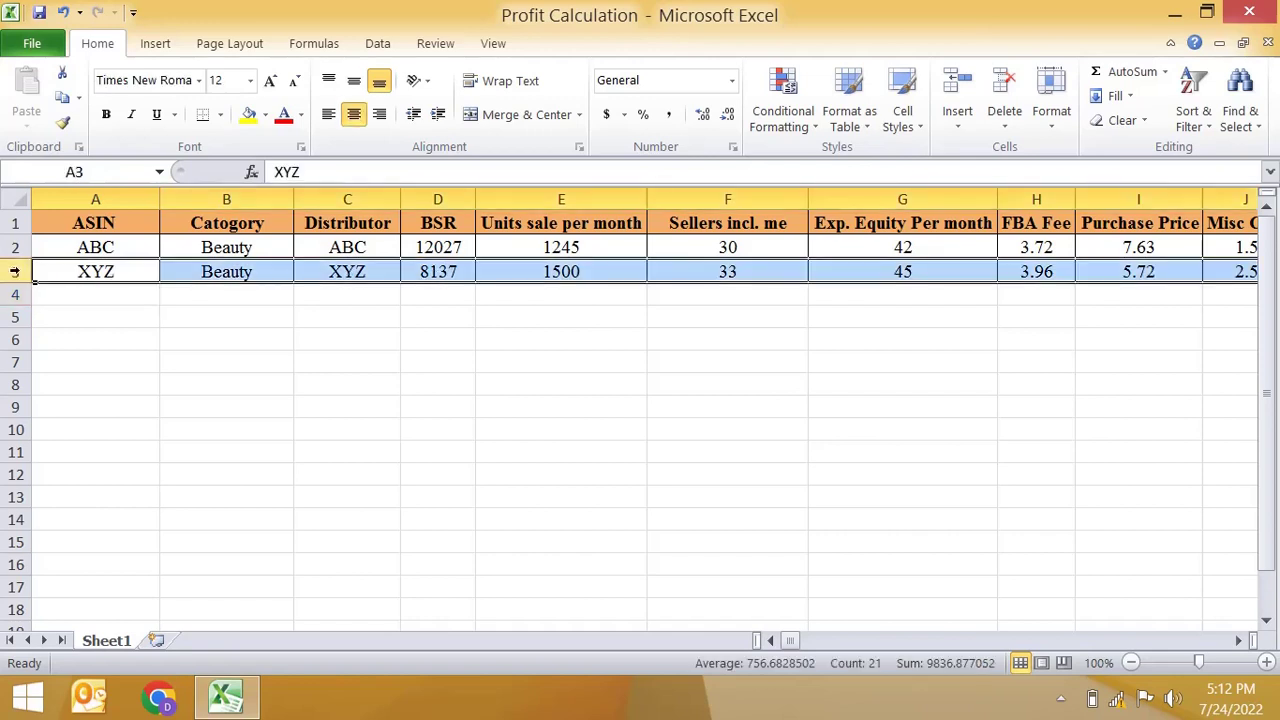
{"action": "right_click", "coordinate": [15, 272]}
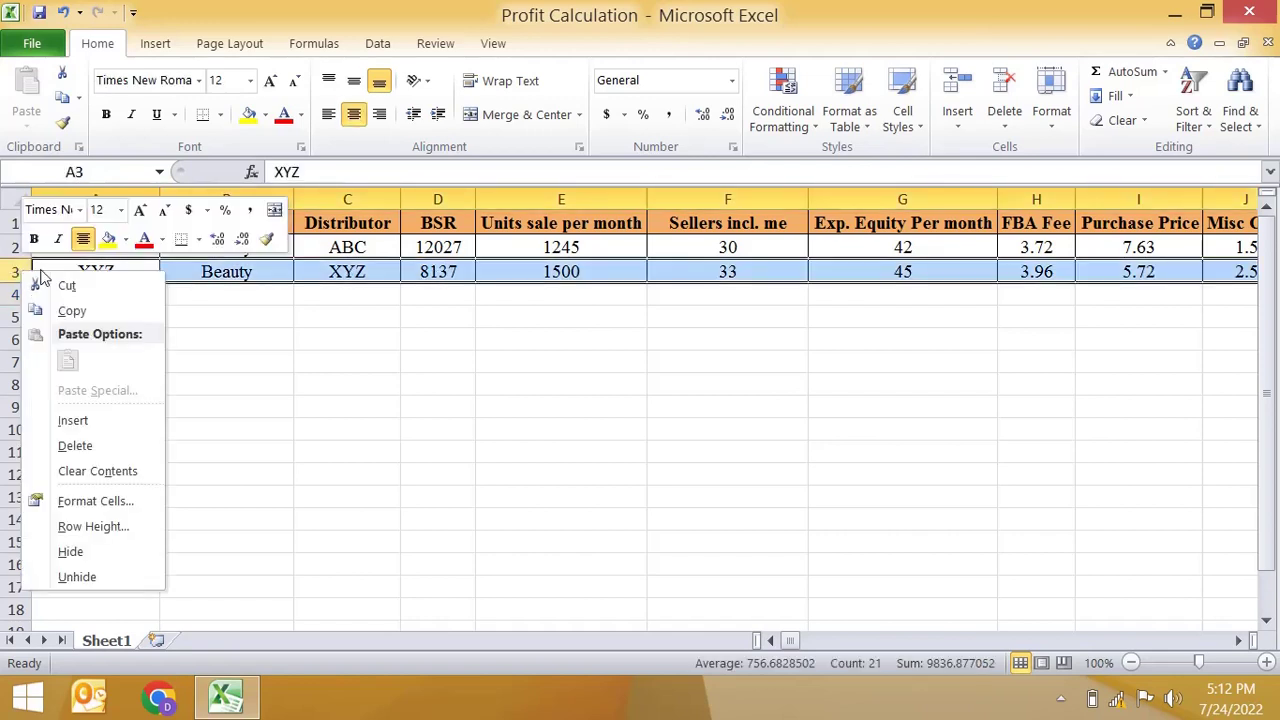
{"action": "left_click", "coordinate": [104, 551]}
{"action": "left_click", "coordinate": [203, 337]}
Step: Change the category of product ABC in cell B2 to Grocery
{"action": "left_click", "coordinate": [131, 254]}
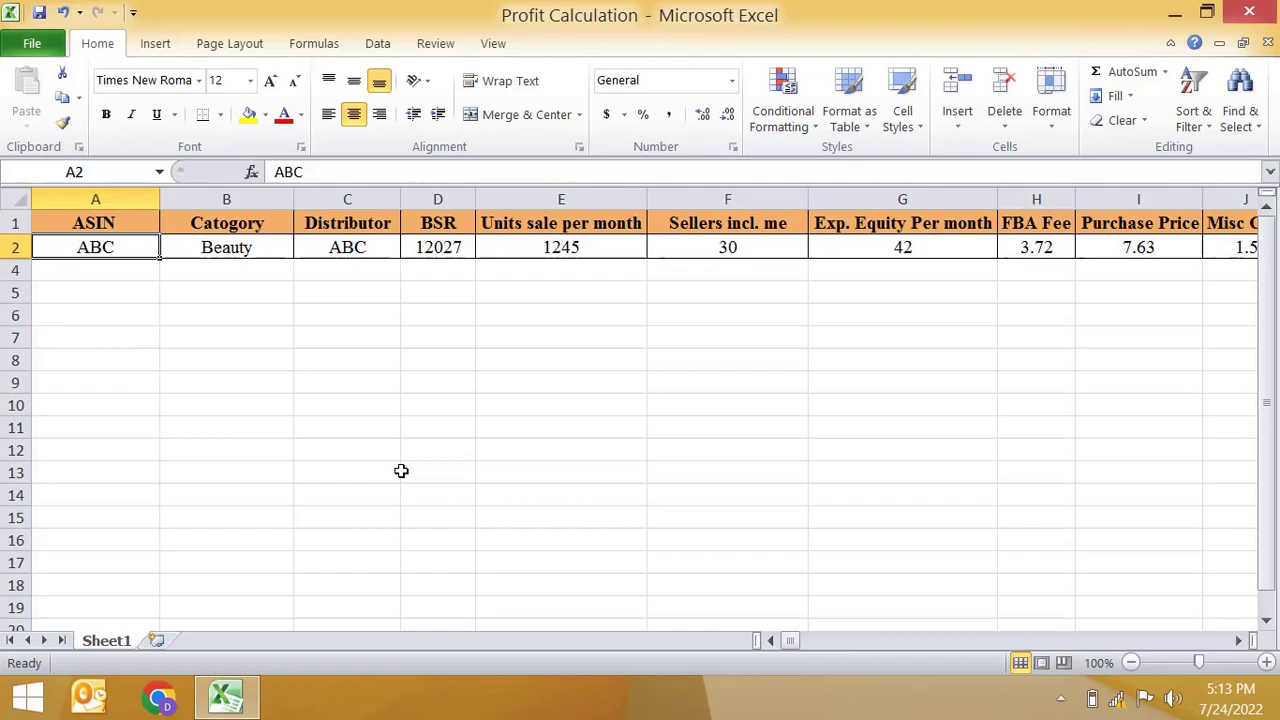
{"action": "left_click", "coordinate": [247, 252]}
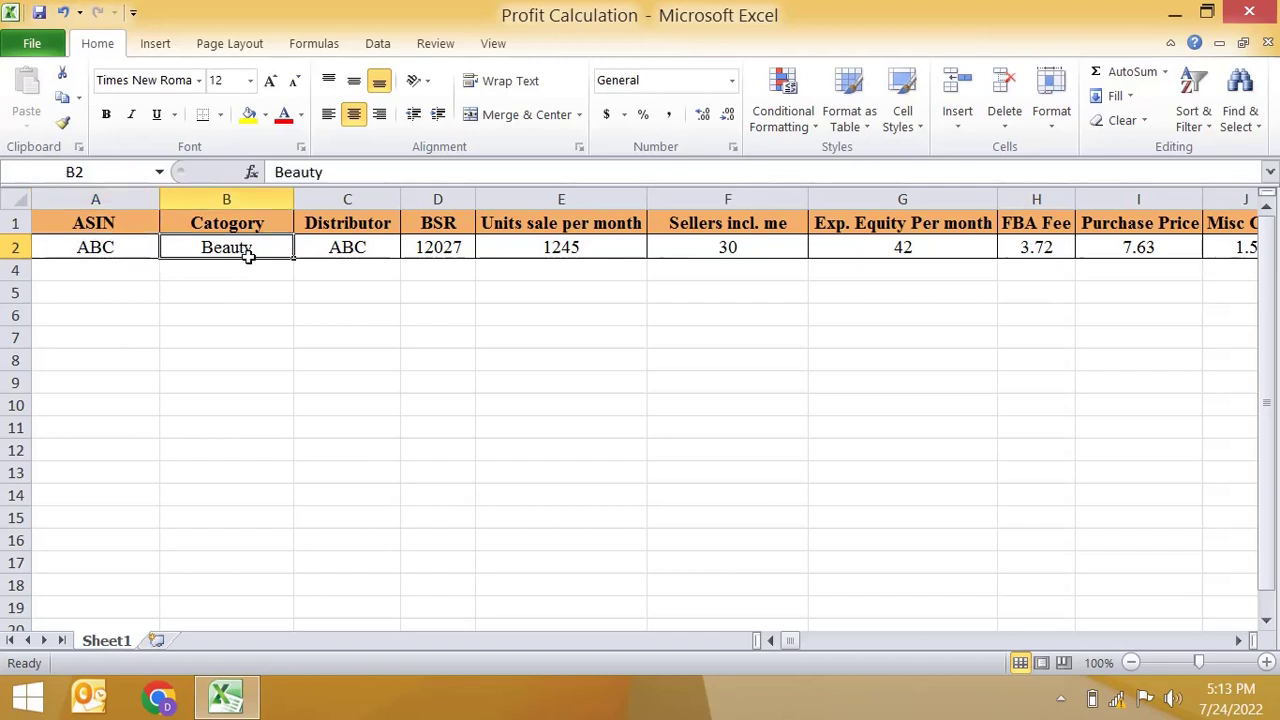
{"action": "type", "text": "GRocery"}
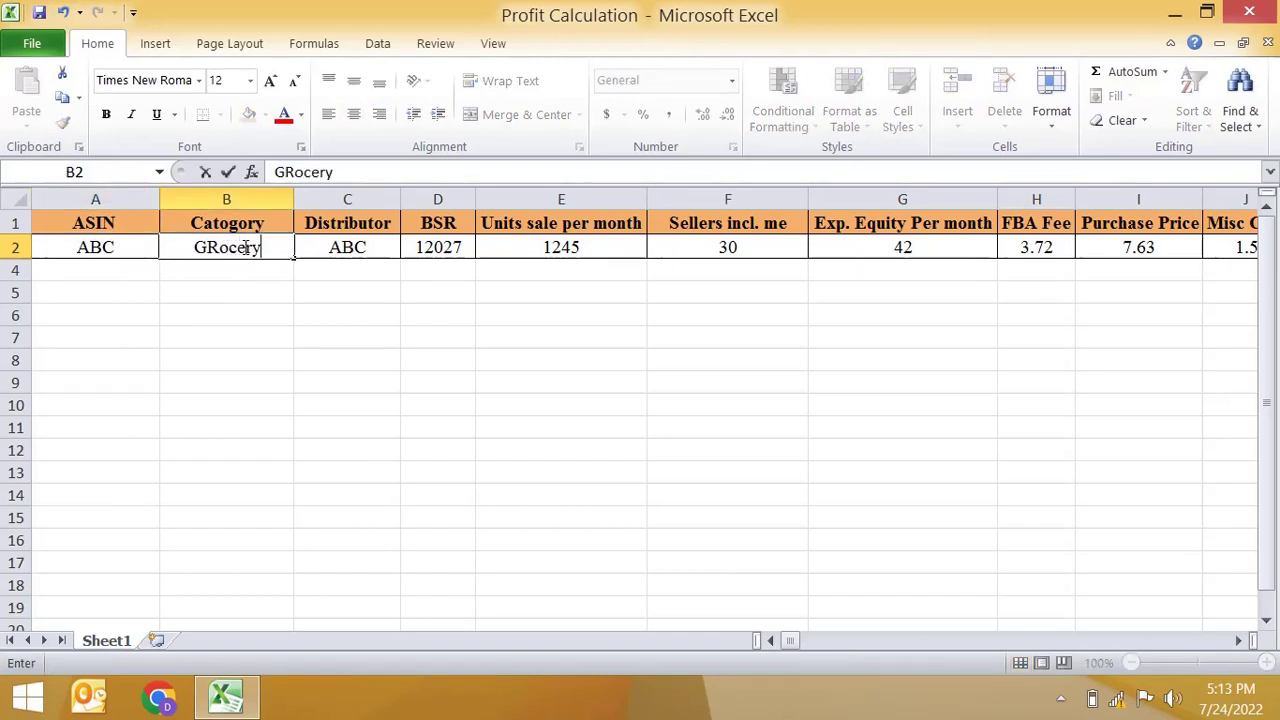
{"action": "key", "text": "Return"}
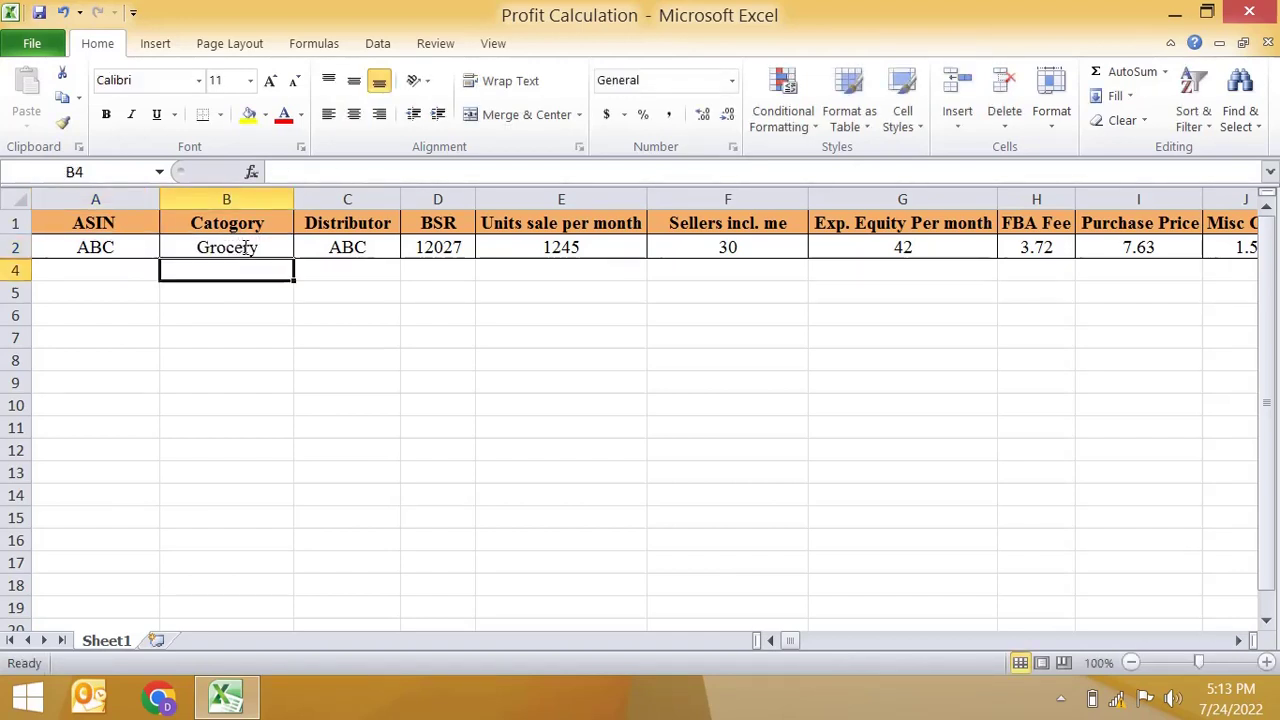
Step: Set product ABC's units sale per month in cell E2 to 1000
{"action": "left_click", "coordinate": [383, 254]}
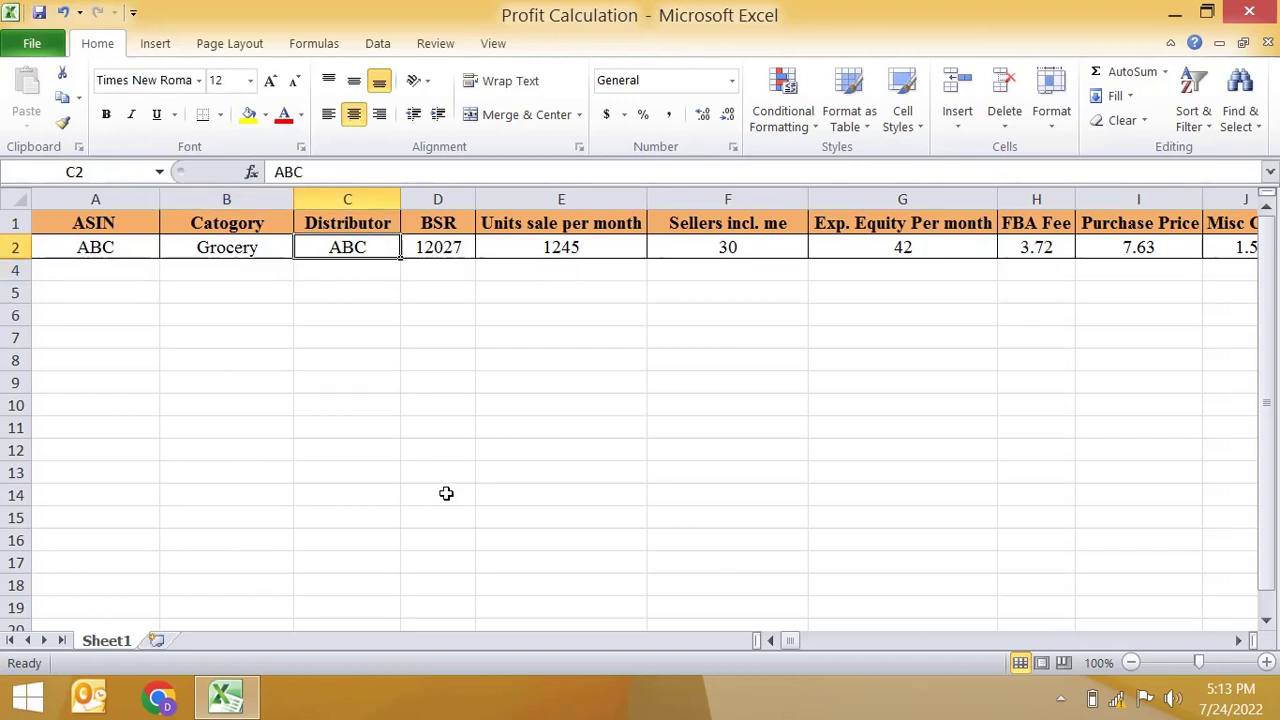
{"action": "key", "text": "Right"}
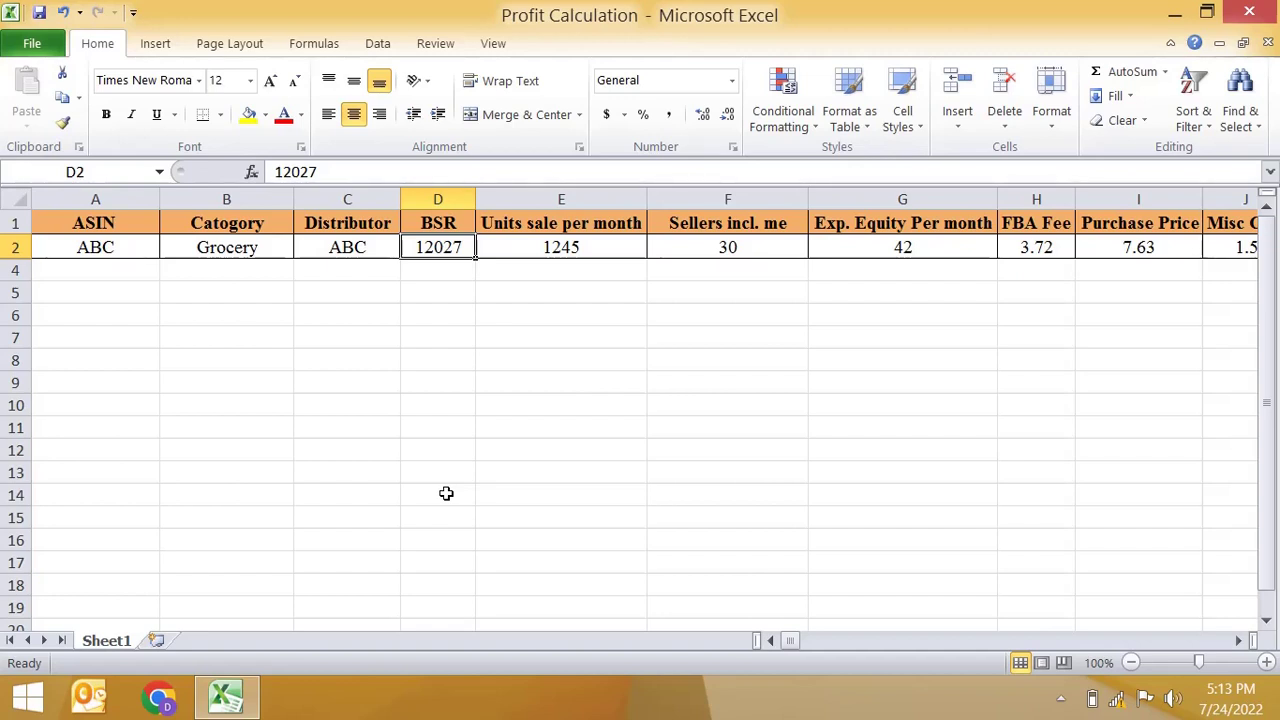
{"action": "key", "text": "Right"}
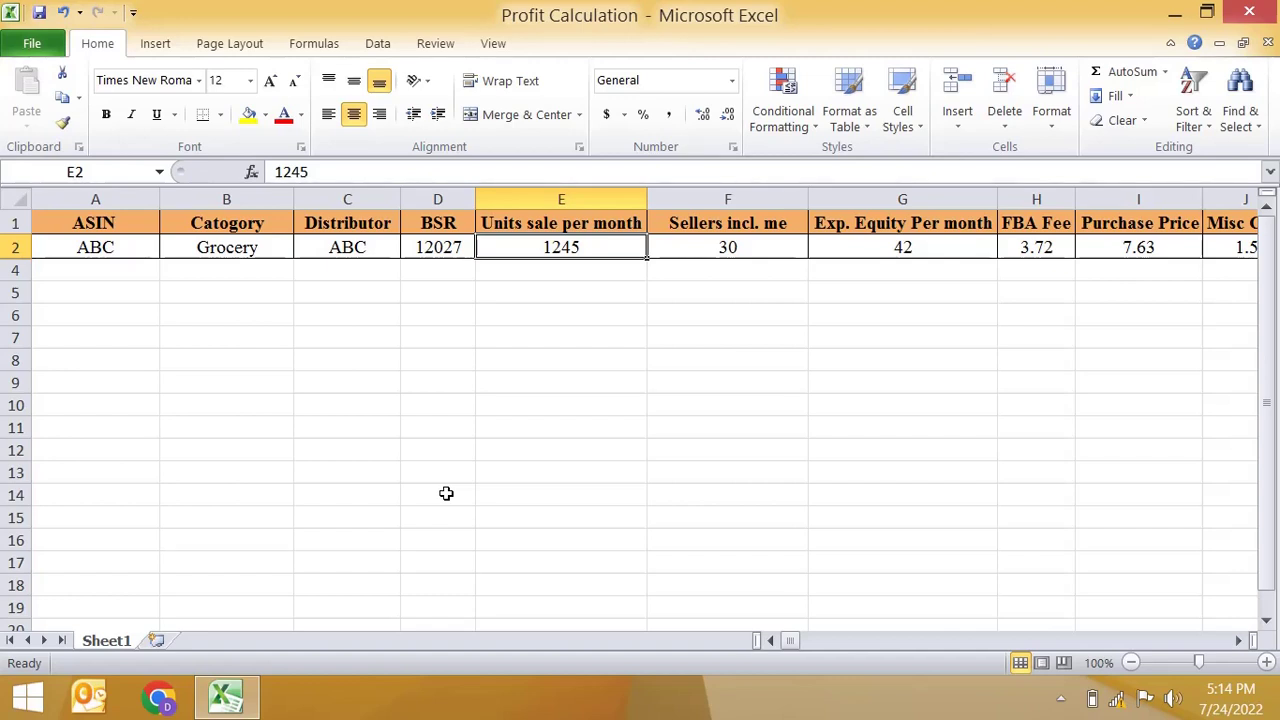
{"action": "key", "text": "Down"}
{"action": "key", "text": "Up"}
{"action": "type", "text": "1000"}
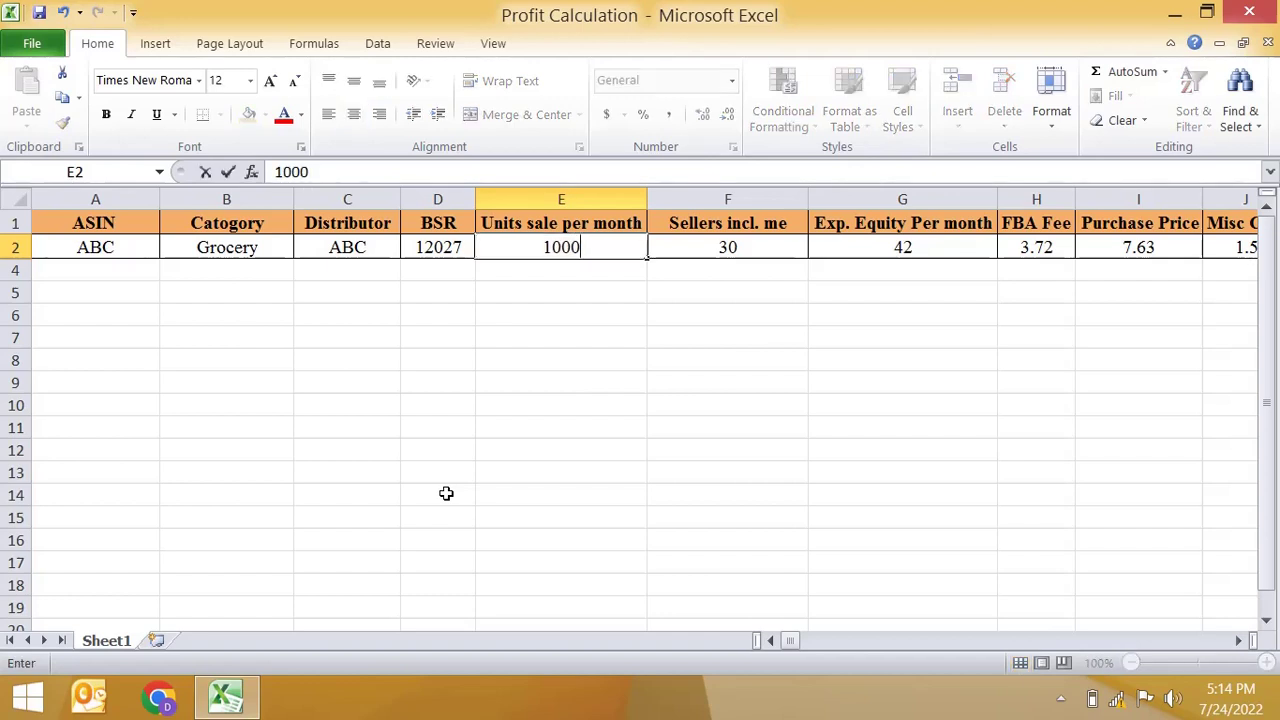
{"action": "key", "text": "Tab"}
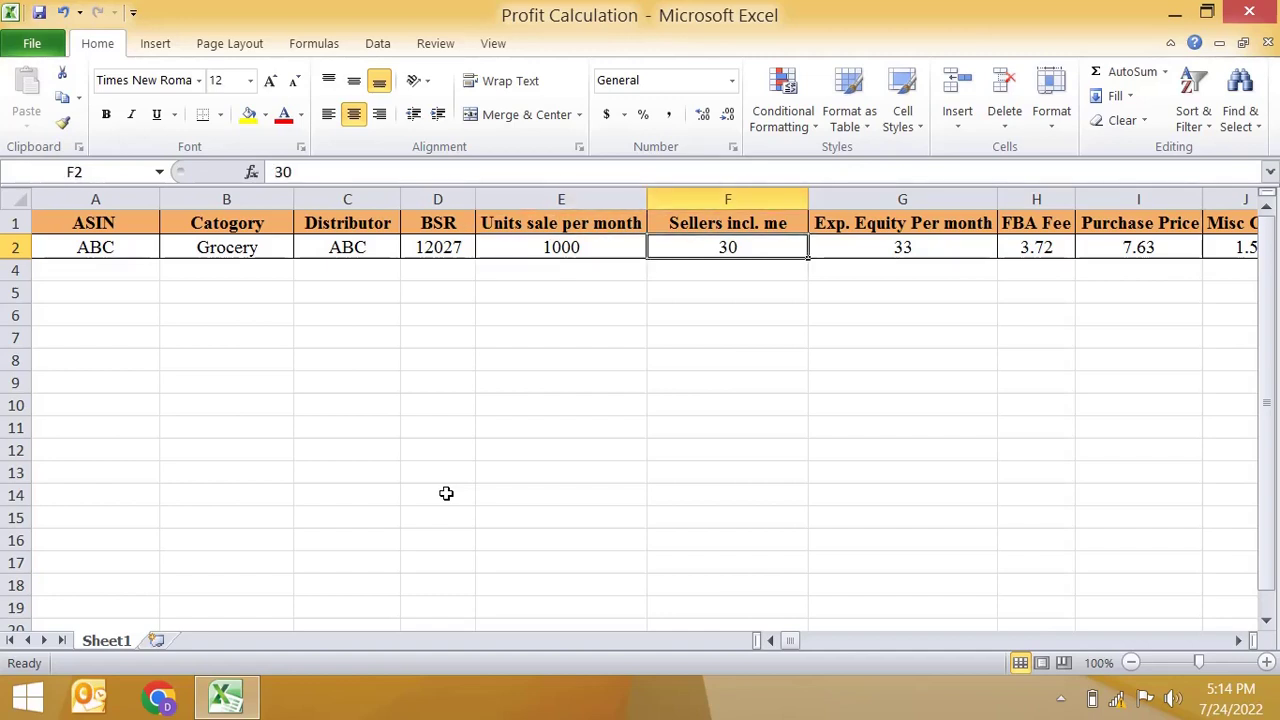
Step: Try 12 and 13 as product ABC's number of sellers in cell F2
{"action": "type", "text": "12"}
{"action": "key", "text": "Right"}
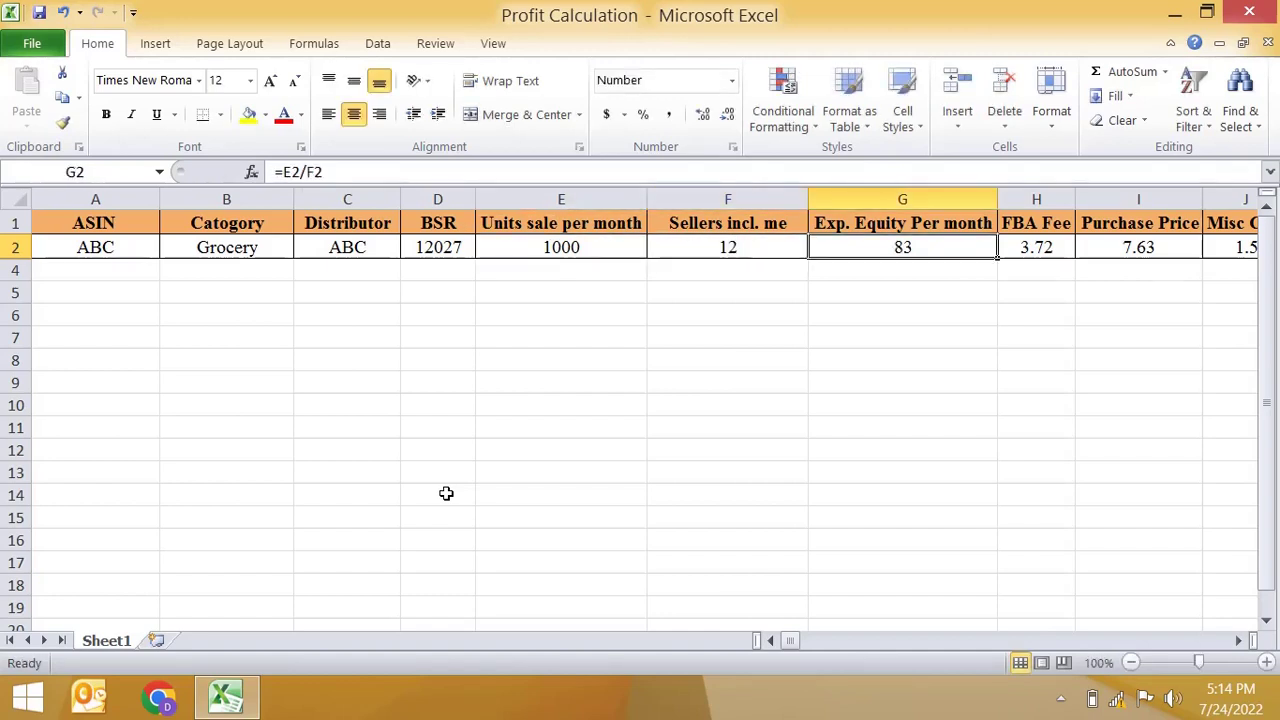
{"action": "key", "text": "Left"}
{"action": "key", "text": "Up"}
{"action": "key", "text": "Down"}
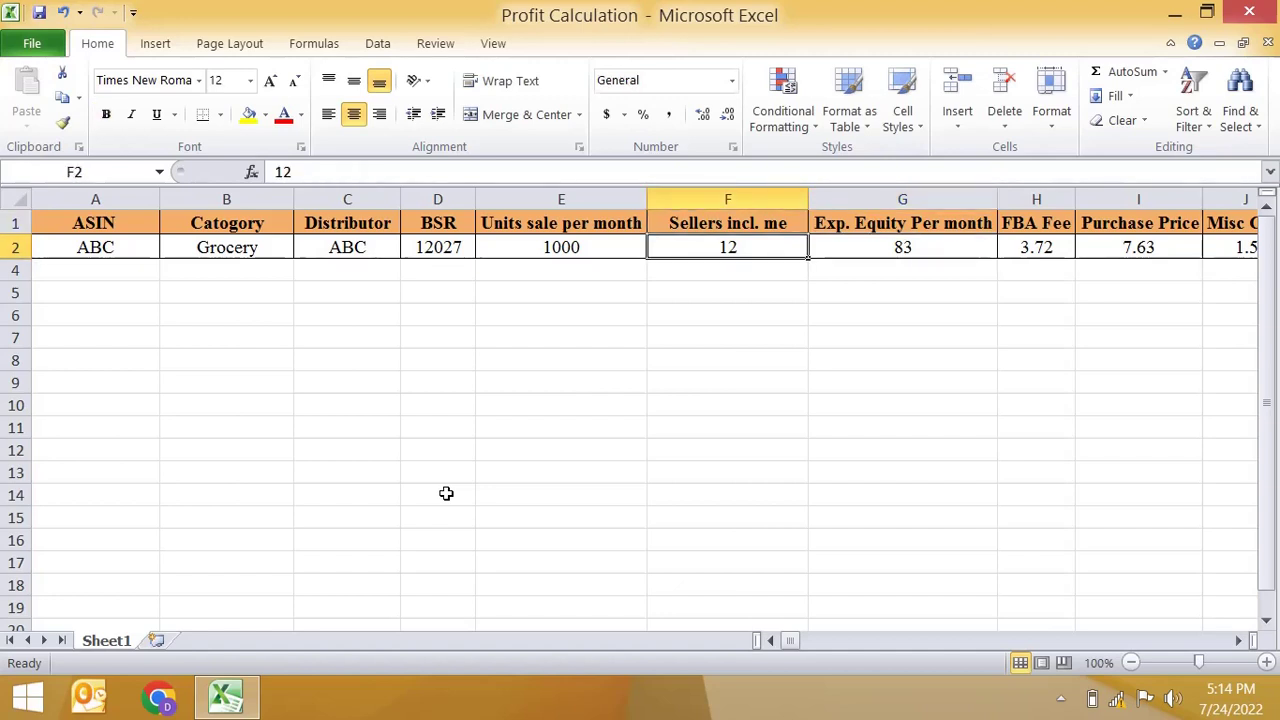
{"action": "type", "text": "13"}
{"action": "key", "text": "Right"}
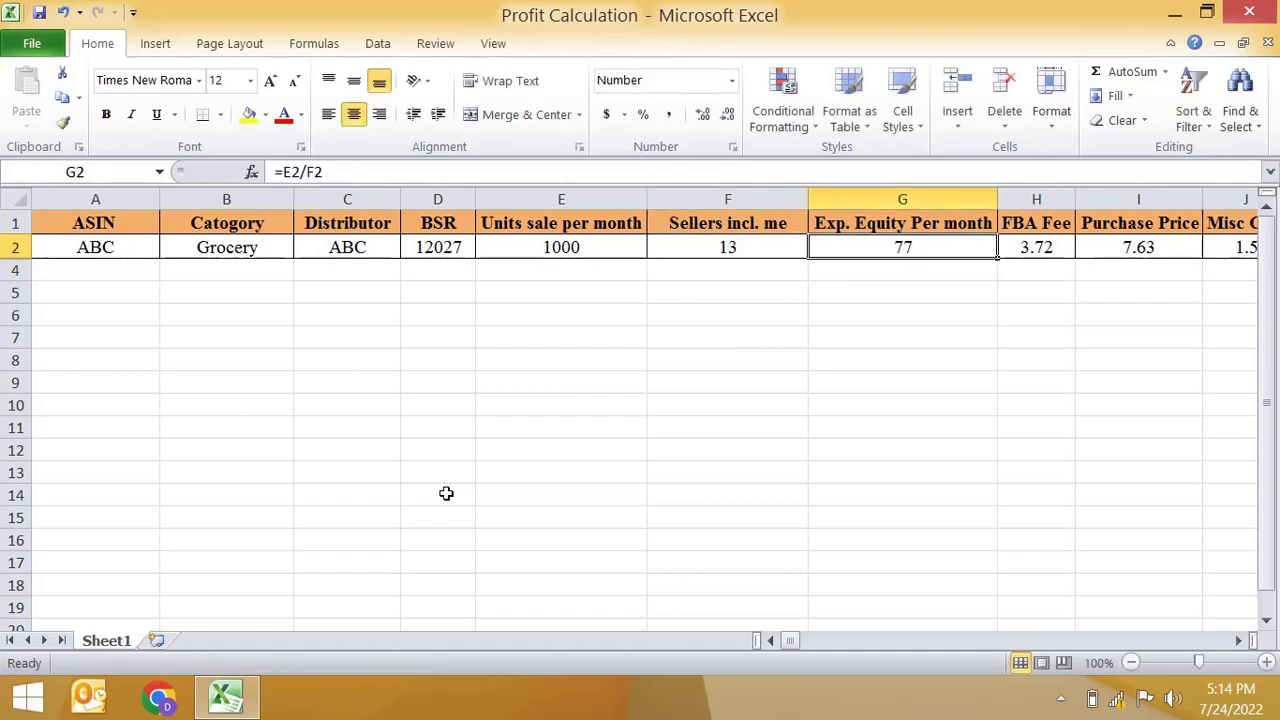
Step: Set product ABC's number of sellers, including own account, to 10 in cell F2
{"action": "key", "text": "Right"}
{"action": "key", "text": "Left"}
{"action": "key", "text": "Left"}
{"action": "key", "text": "Left"}
{"action": "key", "text": "Left"}
{"action": "key", "text": "Right"}
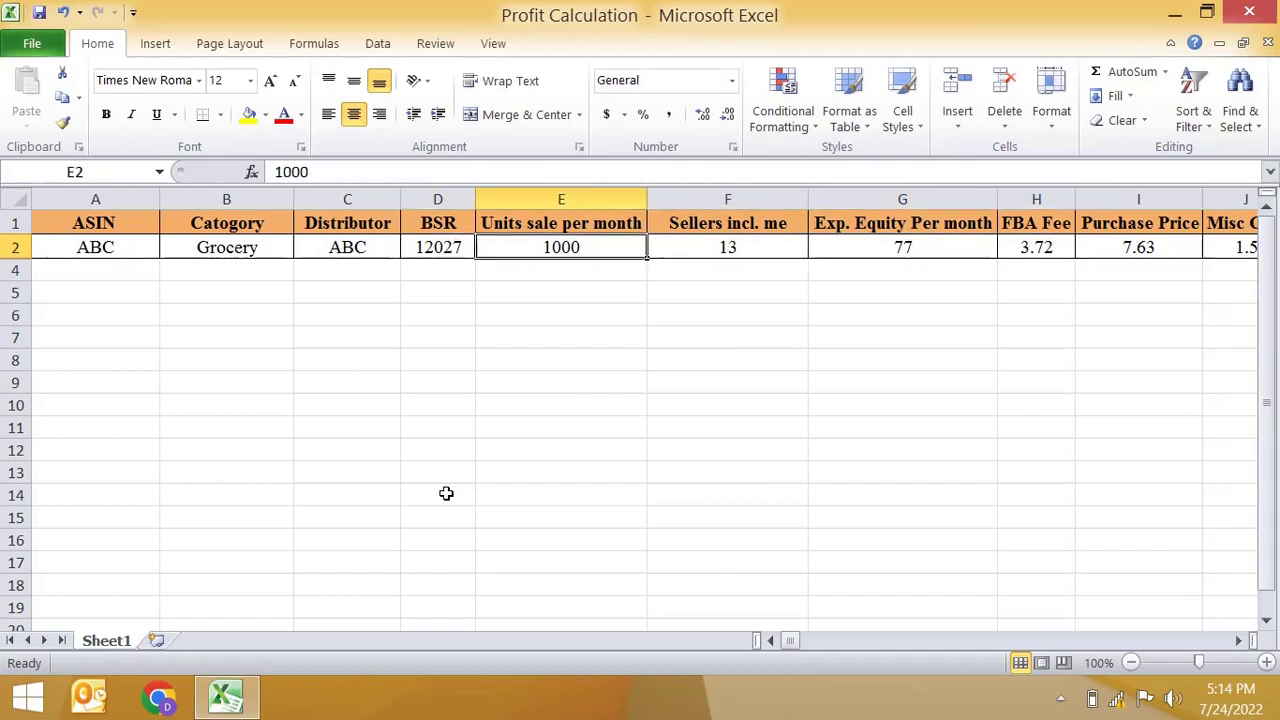
{"action": "key", "text": "Right"}
{"action": "key", "text": "Right"}
{"action": "key", "text": "Left"}
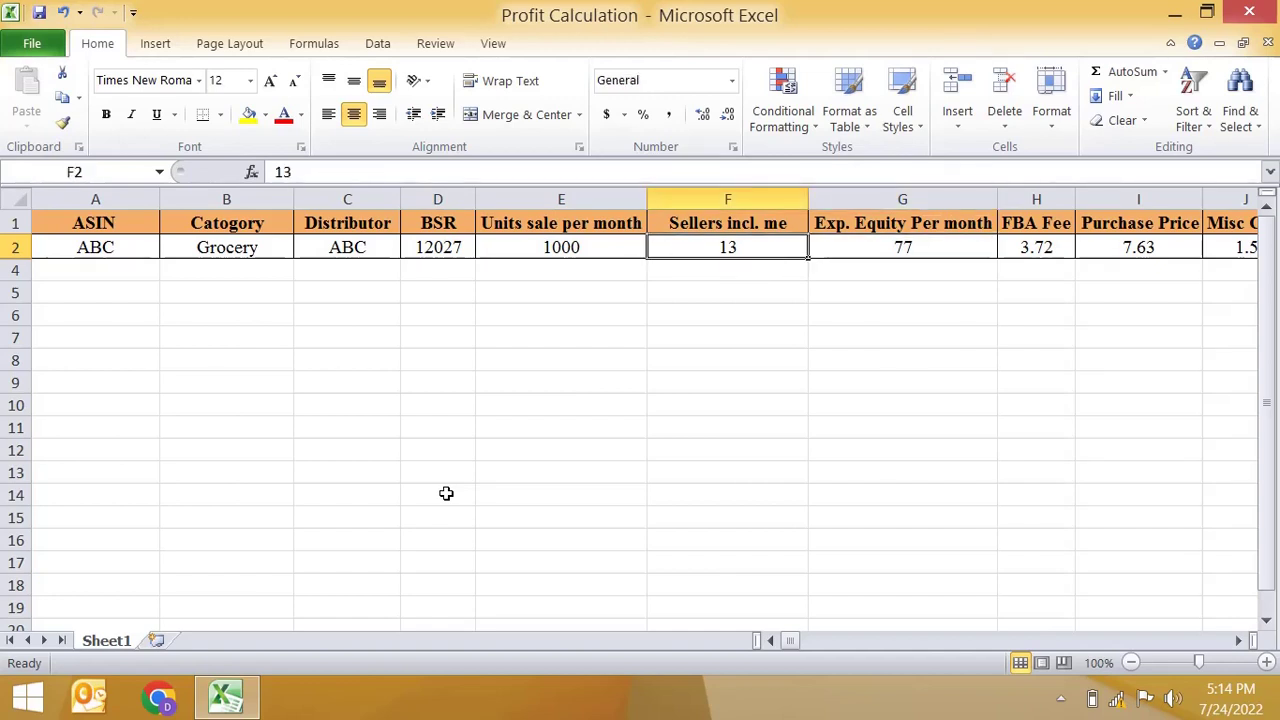
{"action": "type", "text": "10"}
{"action": "key", "text": "Right"}
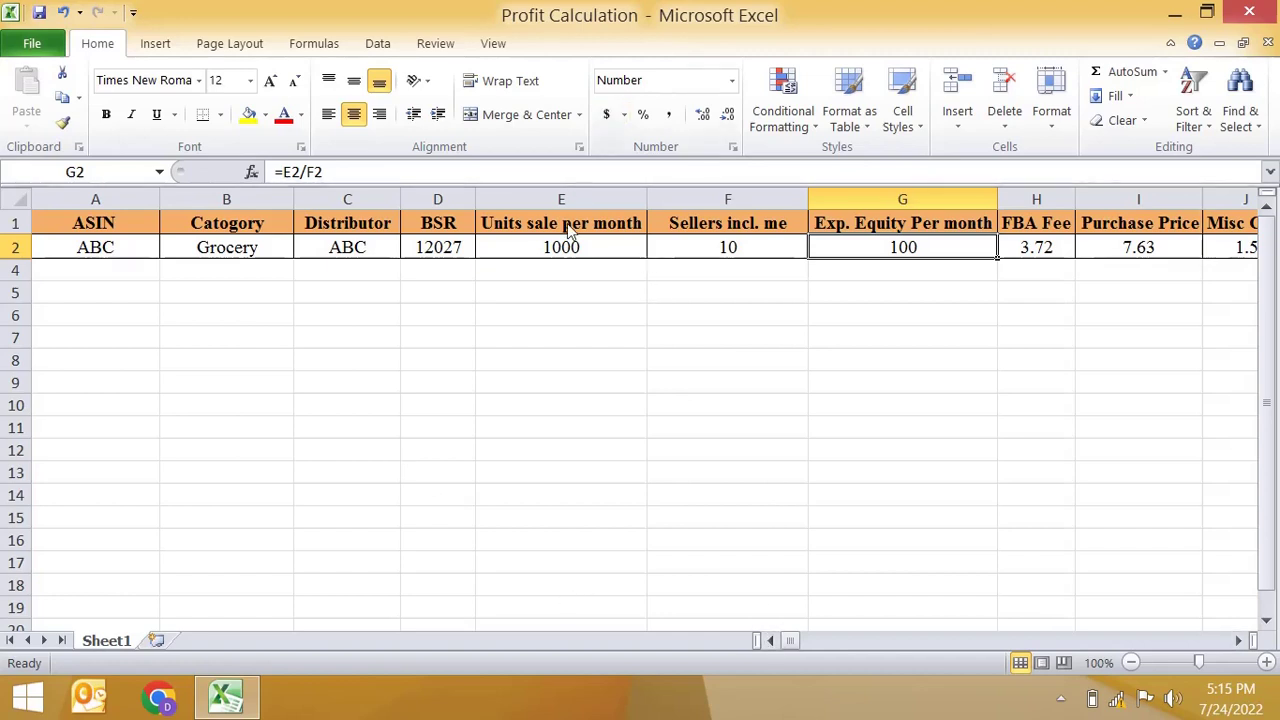
Step: Examine how product ABC's monthly units and seller count feed the expected equity formula in cell G2
{"action": "left_click", "coordinate": [729, 247]}
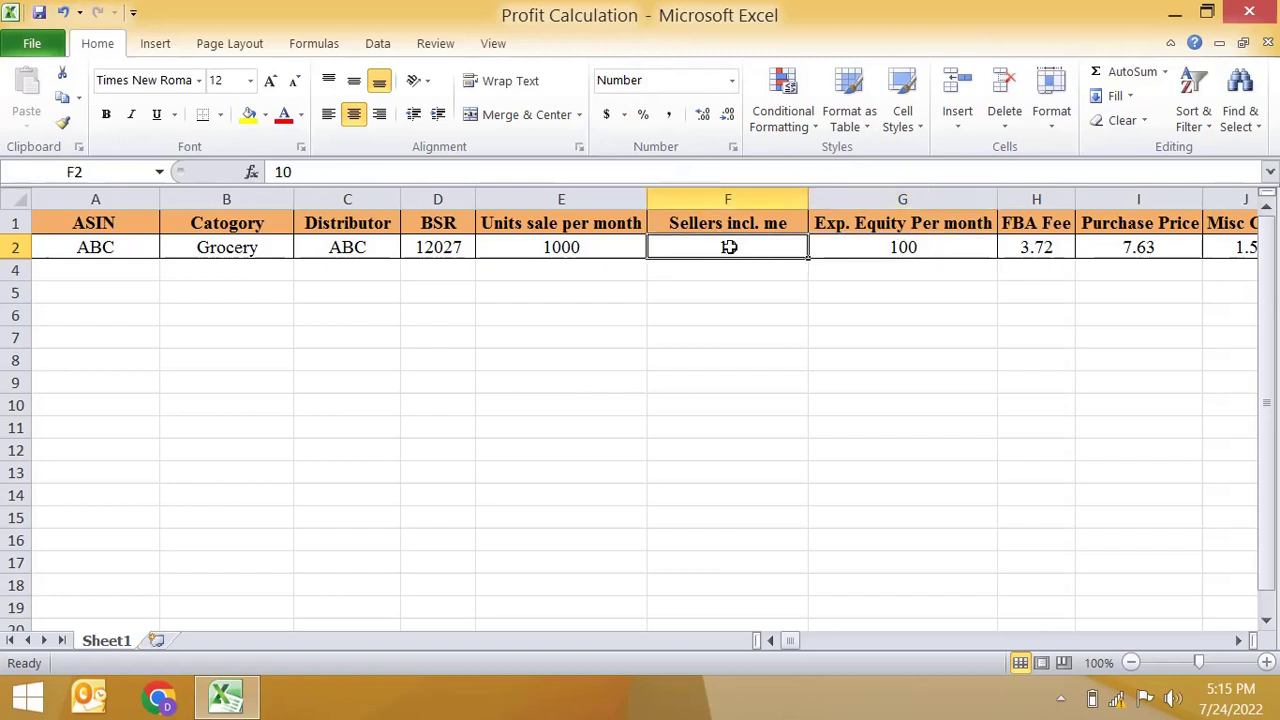
{"action": "left_click", "coordinate": [836, 248]}
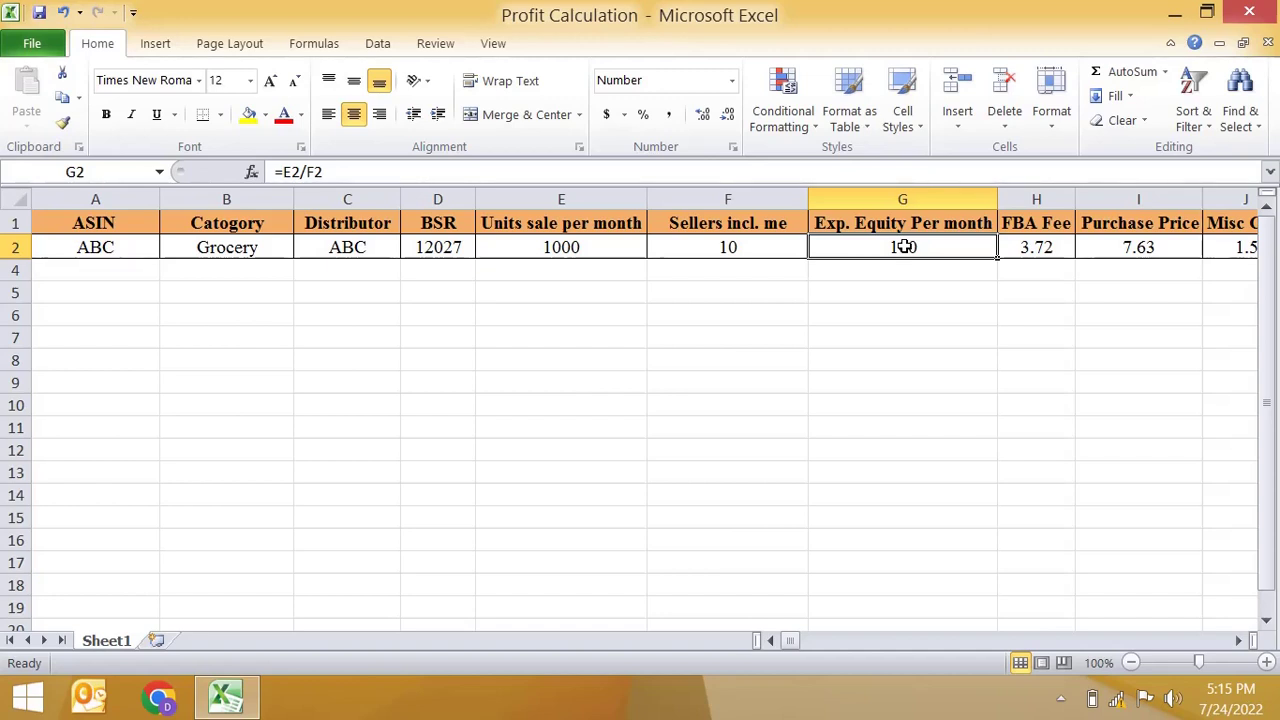
{"action": "key", "text": "Left"}
{"action": "key", "text": "Left"}
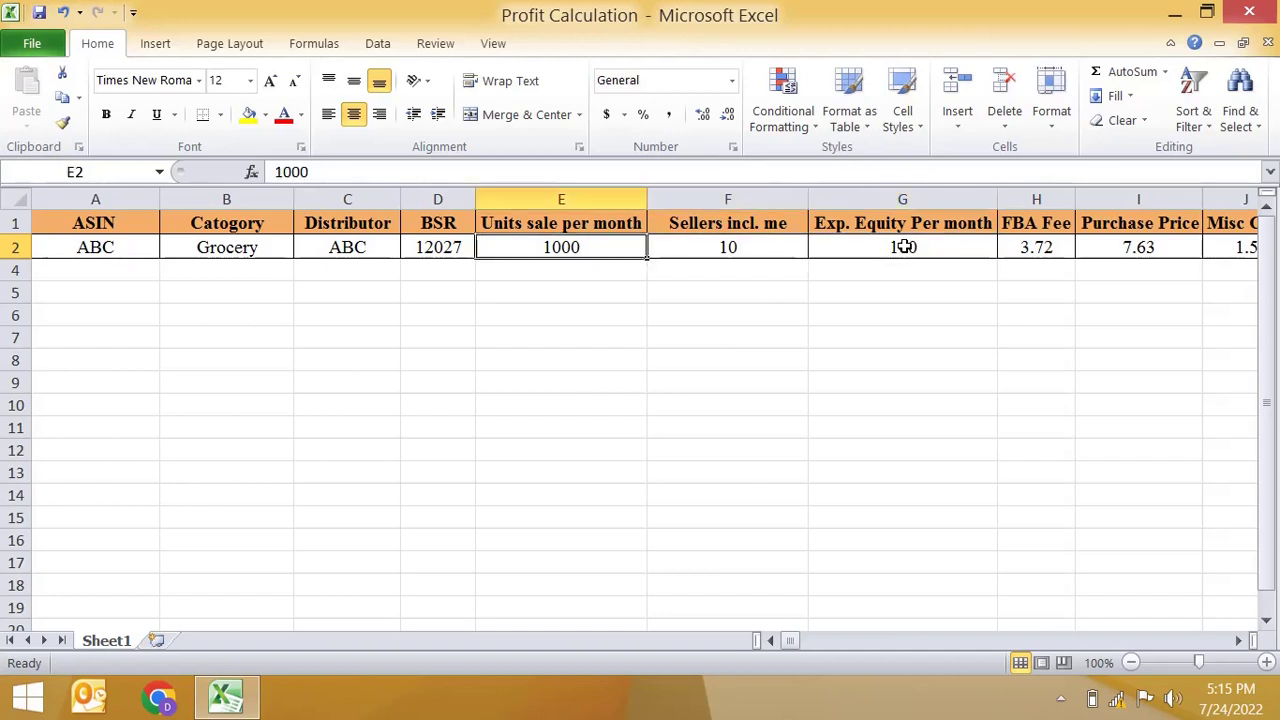
{"action": "key", "text": "Left"}
{"action": "key", "text": "Left"}
{"action": "key", "text": "Right"}
{"action": "key", "text": "Right"}
{"action": "key", "text": "Right"}
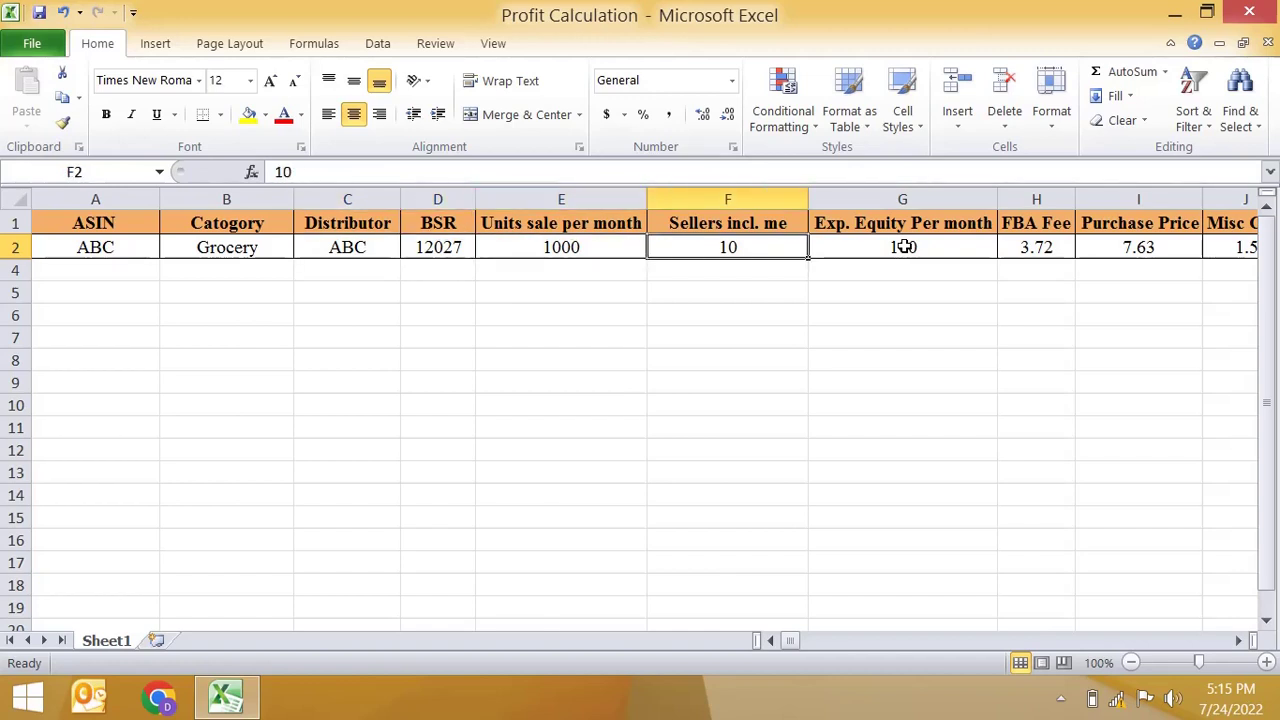
{"action": "key", "text": "Right"}
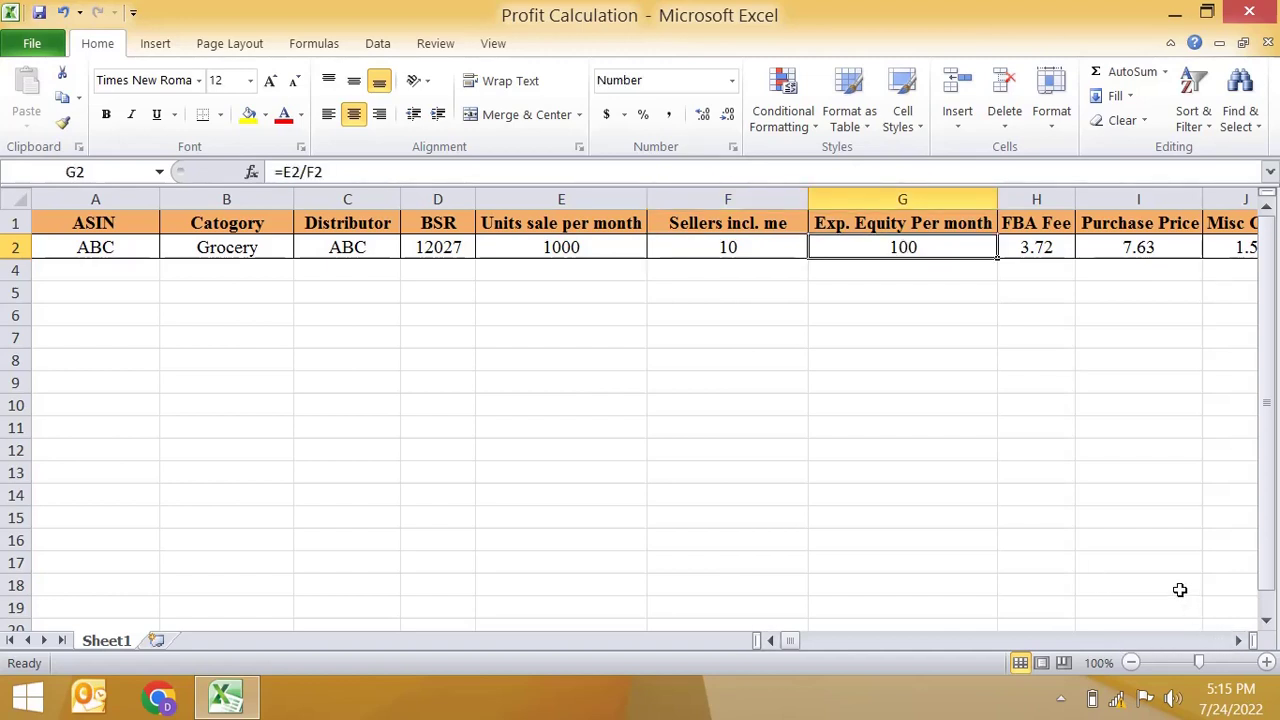
Step: Review product ABC's FBA fee, purchase price, miscellaneous cost, referral fee and total cost cells in row 2
{"action": "left_click", "coordinate": [1238, 641]}
{"action": "left_click", "coordinate": [1238, 641]}
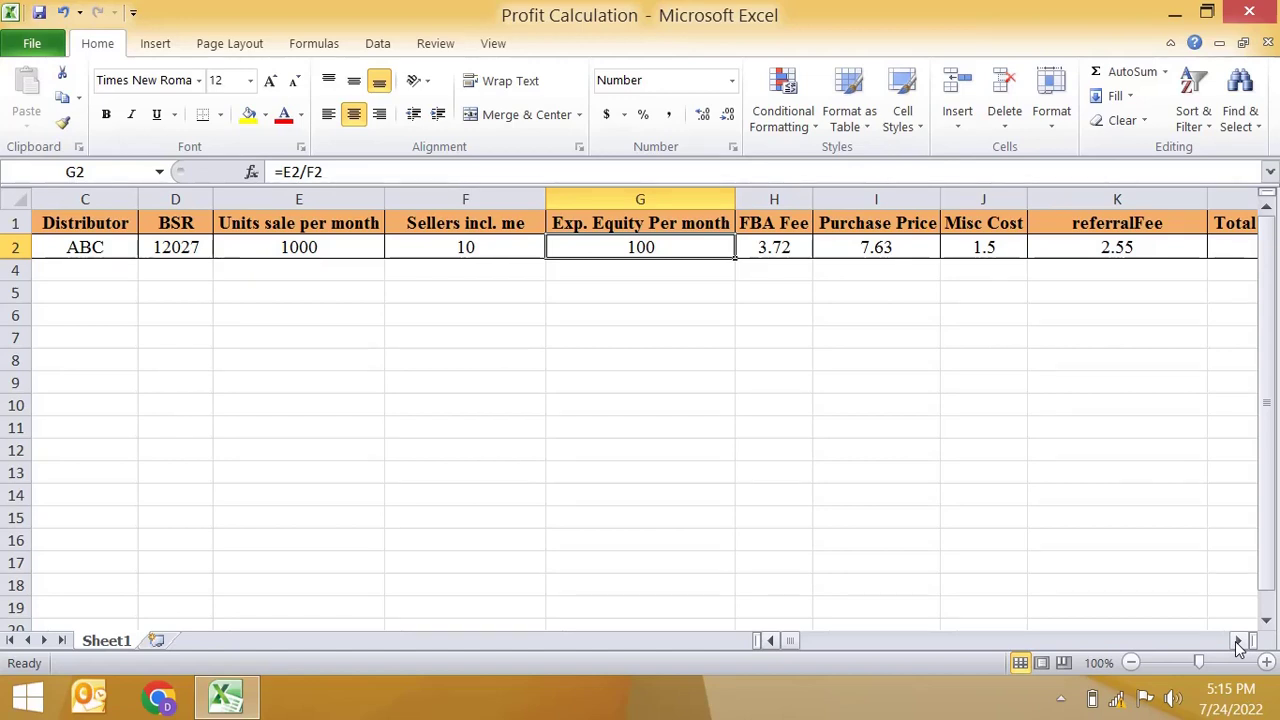
{"action": "key", "text": "Right"}
{"action": "key", "text": "Right"}
{"action": "key", "text": "Right"}
{"action": "key", "text": "Right"}
{"action": "key", "text": "Right"}
{"action": "key", "text": "Right"}
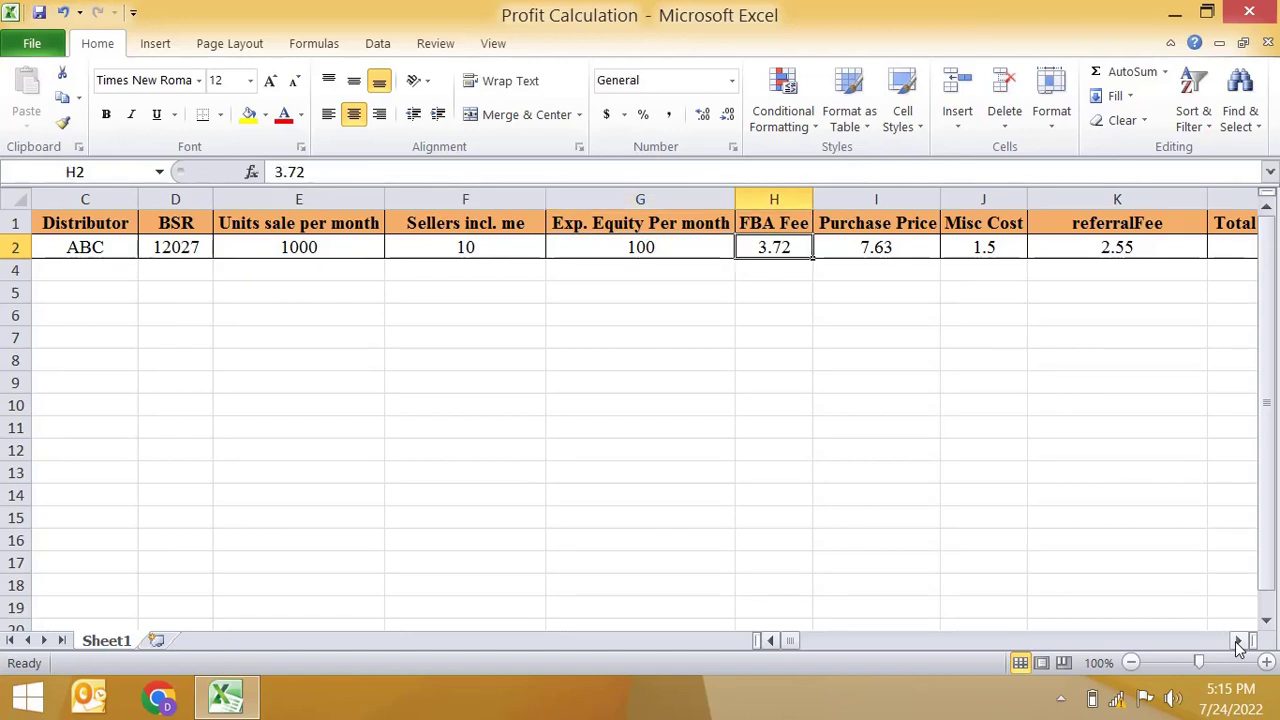
{"action": "key", "text": "Right"}
{"action": "key", "text": "Left"}
{"action": "key", "text": "Left"}
{"action": "key", "text": "Left"}
{"action": "key", "text": "Left"}
{"action": "key", "text": "Left"}
{"action": "key", "text": "Left"}
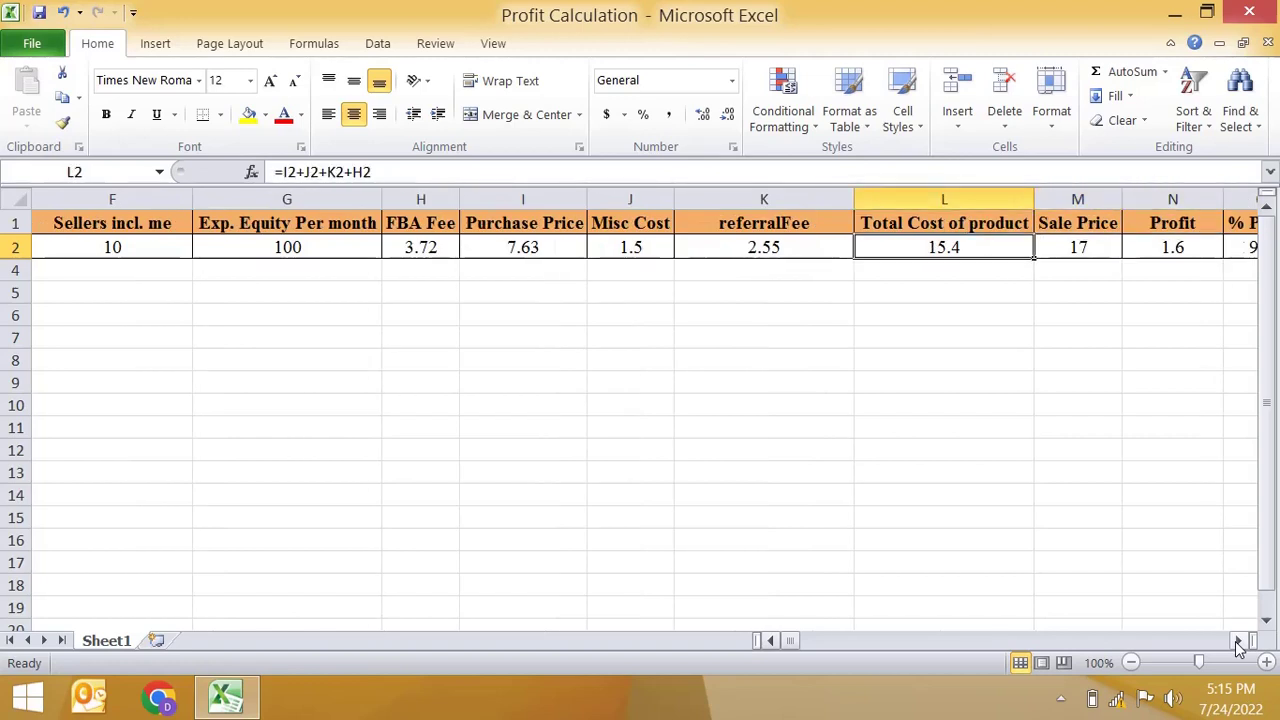
{"action": "key", "text": "Right"}
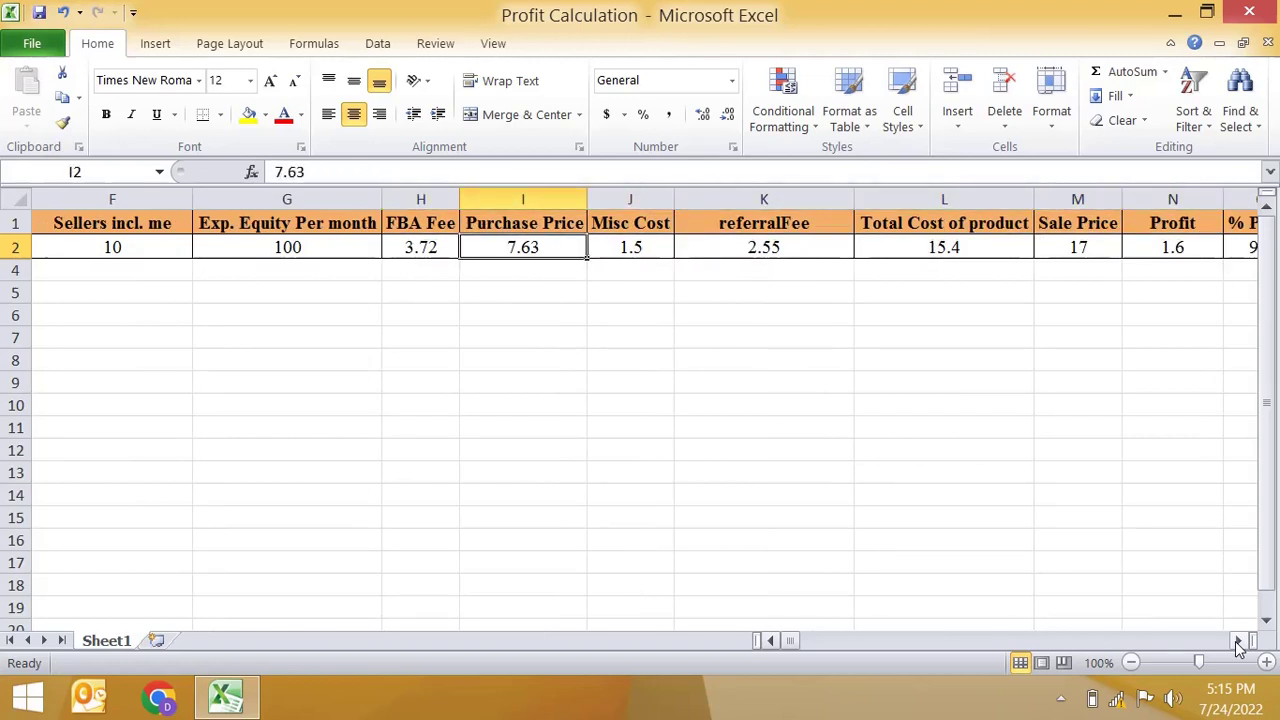
{"action": "key", "text": "Left"}
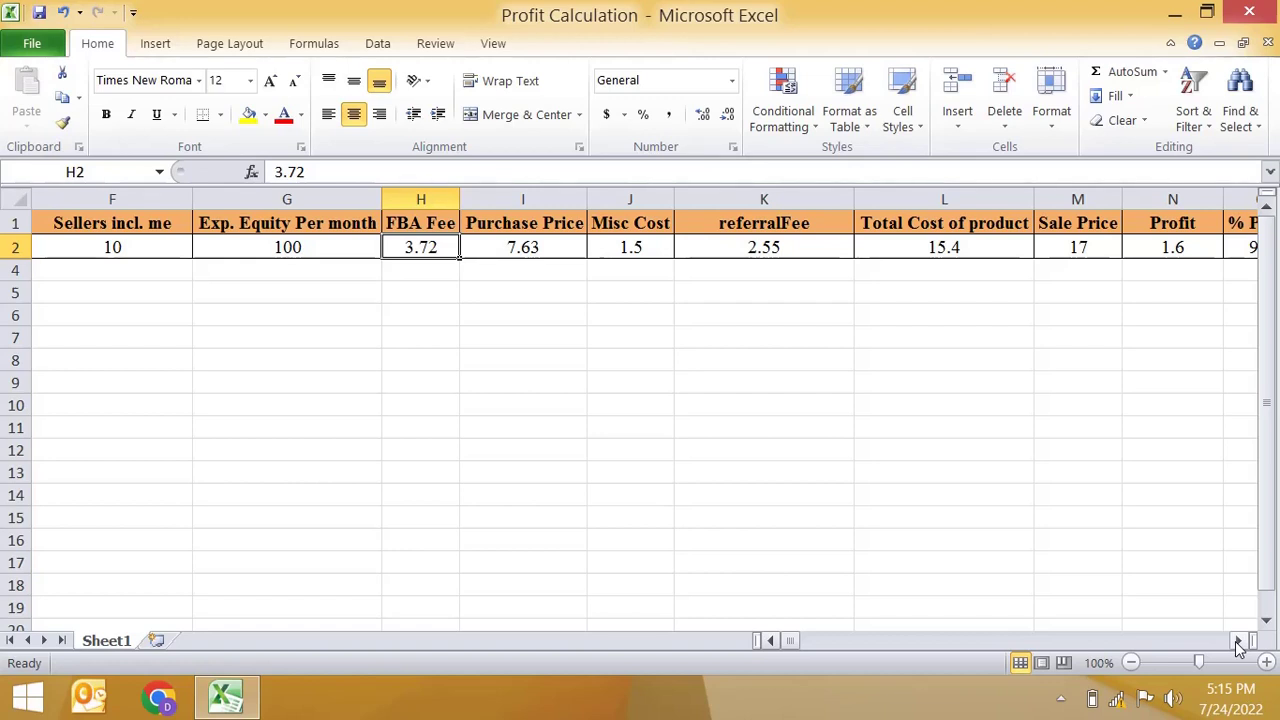
Step: Set product ABC's purchase price in cell I2 to 10 and its FBA fee in H2 to 4
{"action": "key", "text": "Right"}
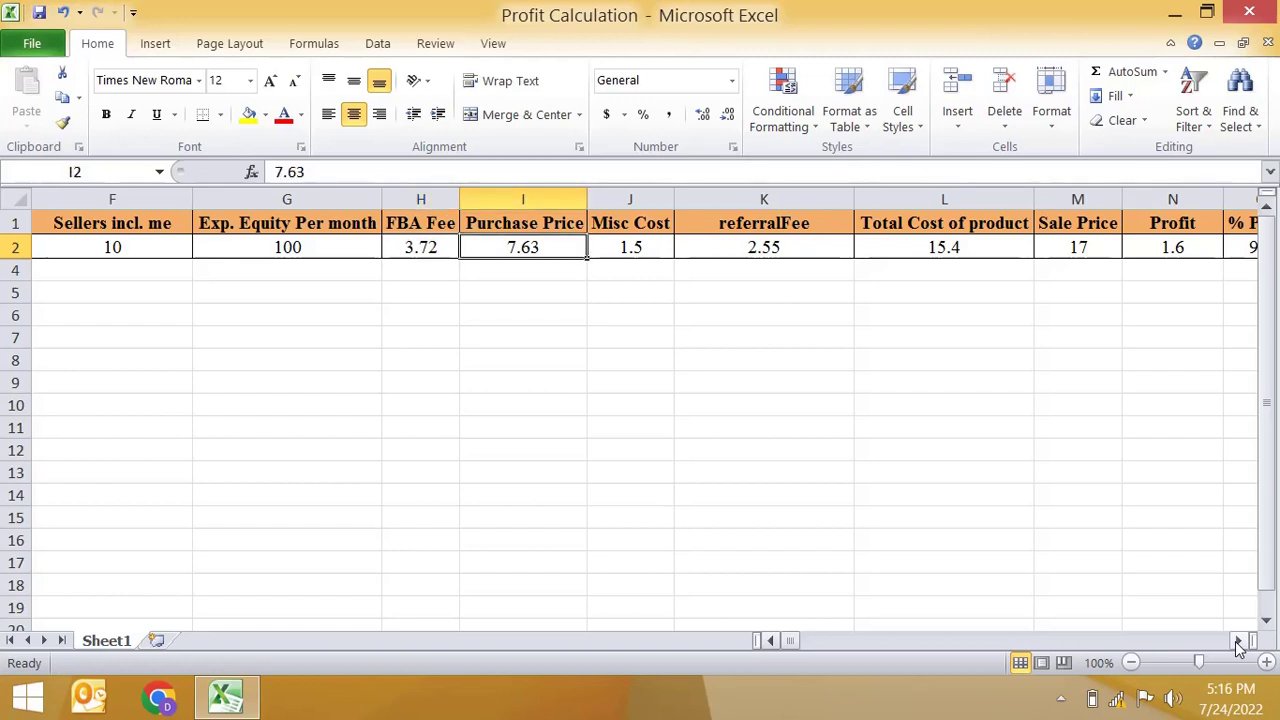
{"action": "type", "text": "10"}
{"action": "key", "text": "Return"}
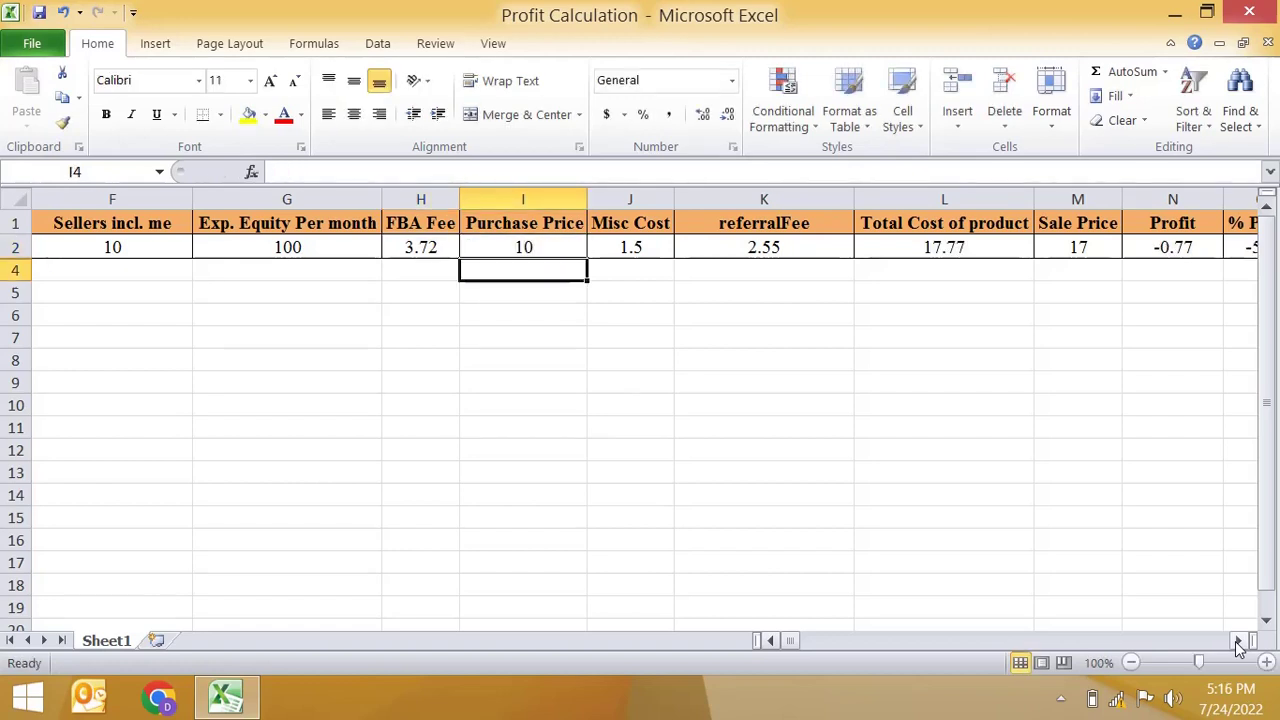
{"action": "key", "text": "Up"}
{"action": "key", "text": "Left"}
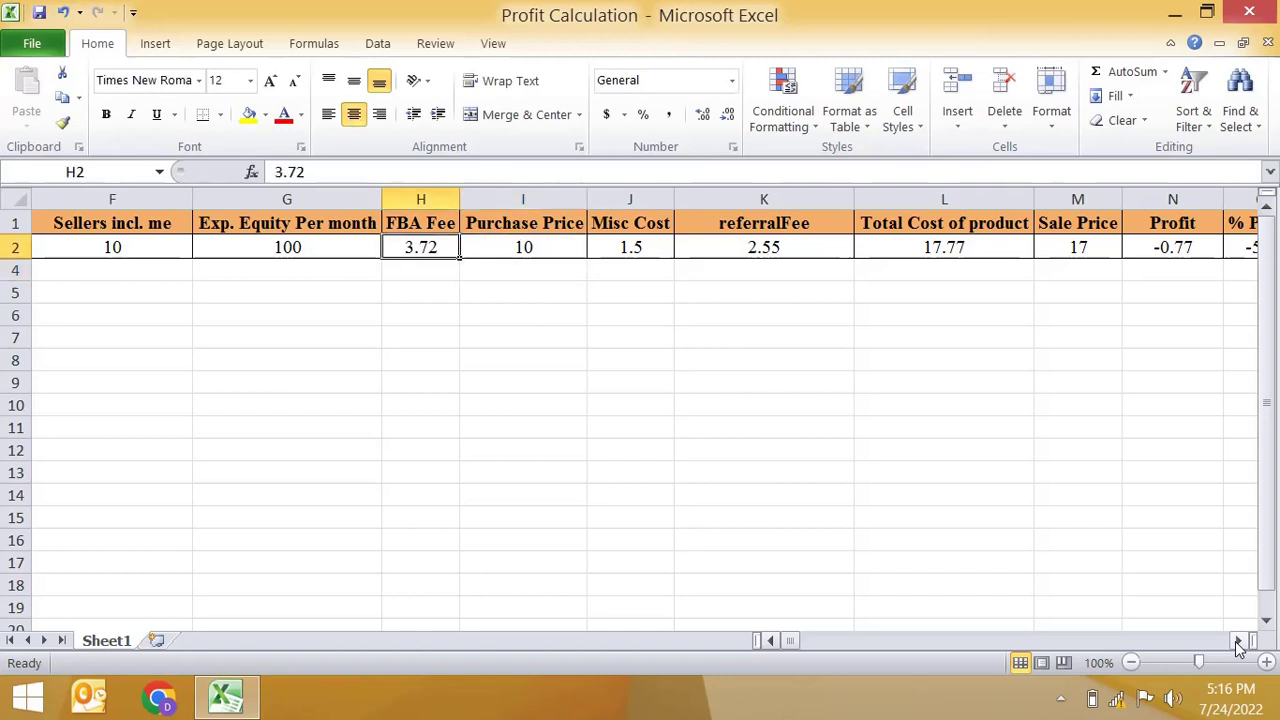
{"action": "type", "text": "4"}
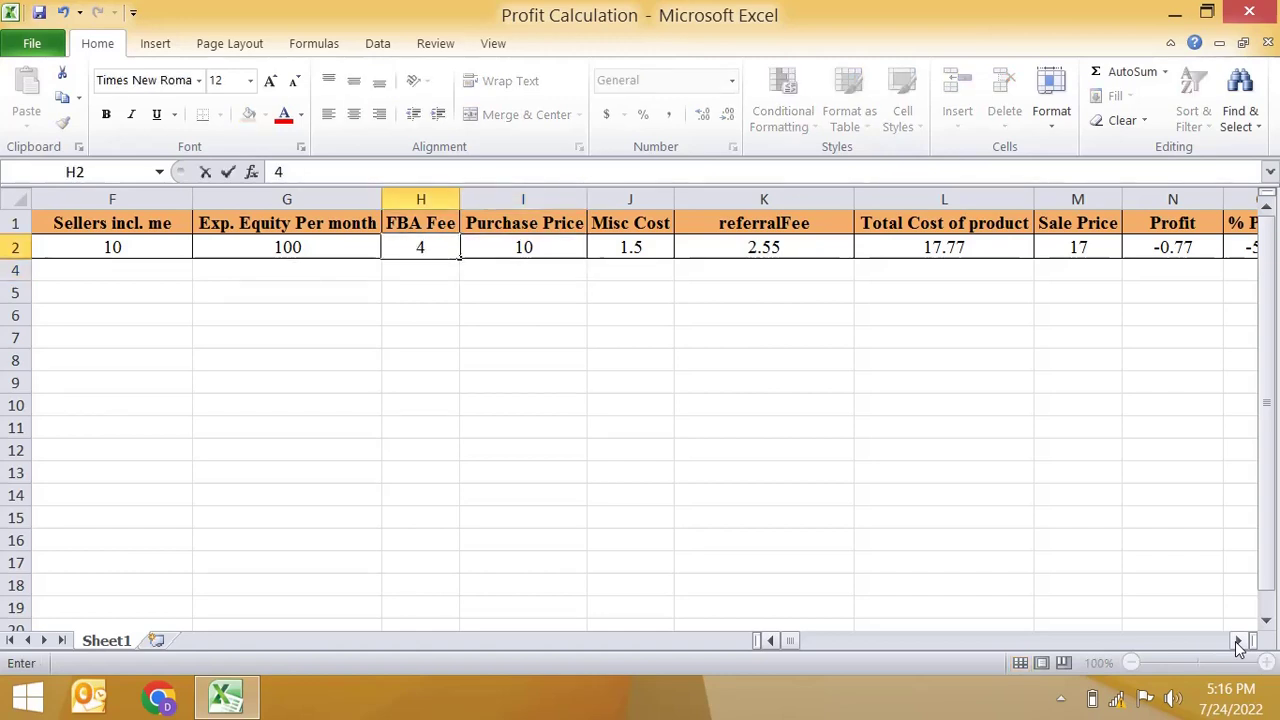
{"action": "key", "text": "Right"}
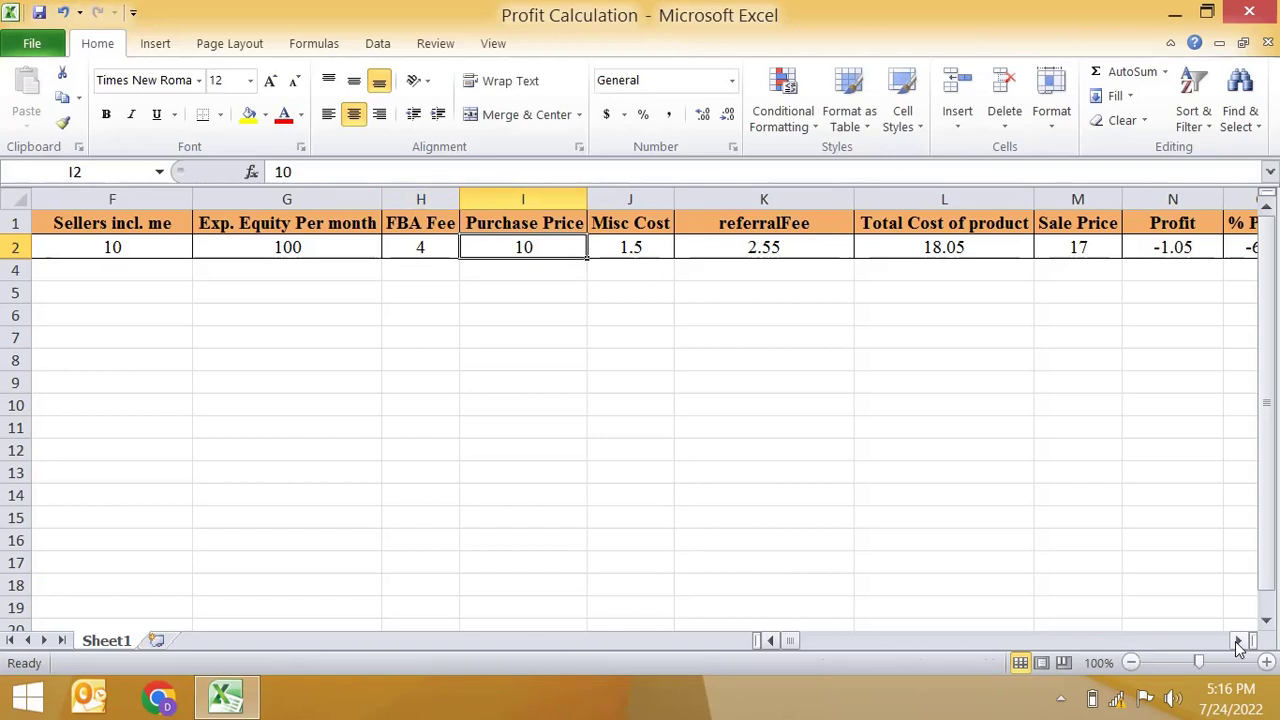
Step: Inspect the total cost formula in cell L2 and the referral fee formula in cell K2
{"action": "key", "text": "shift+Left"}
{"action": "key", "text": "Right"}
{"action": "key", "text": "Right"}
{"action": "key", "text": "Right"}
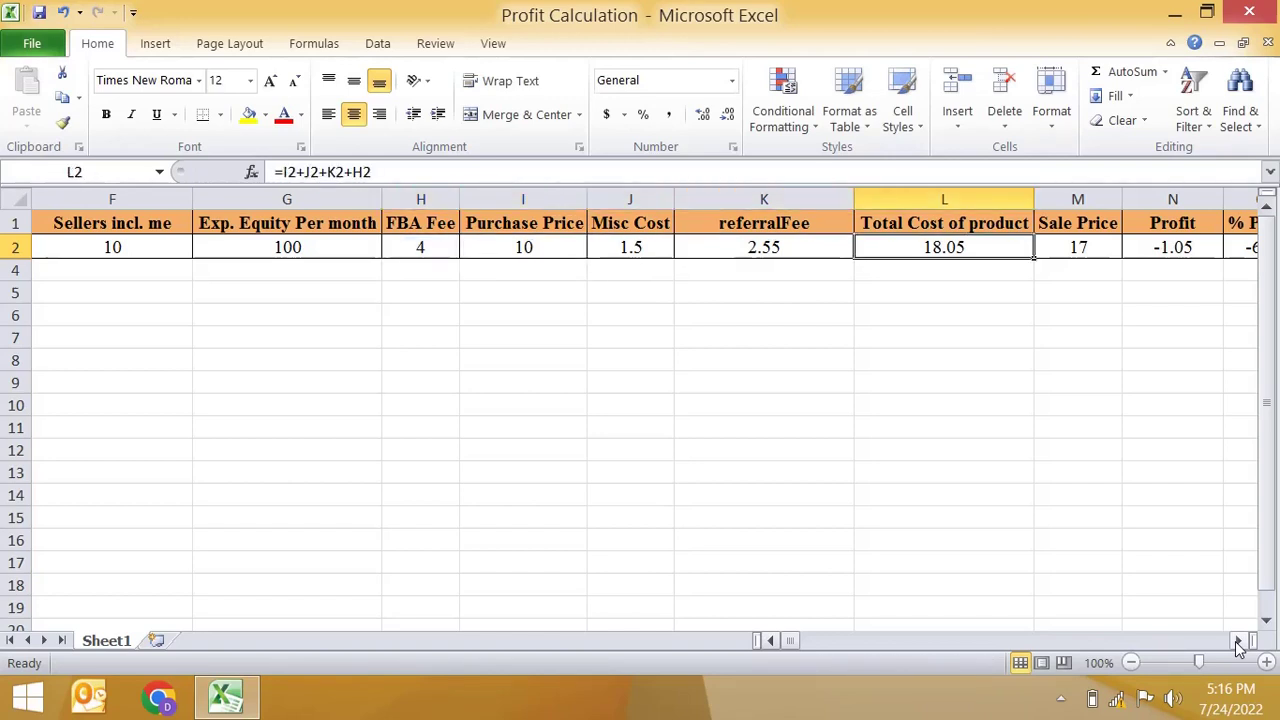
{"action": "key", "text": "Left"}
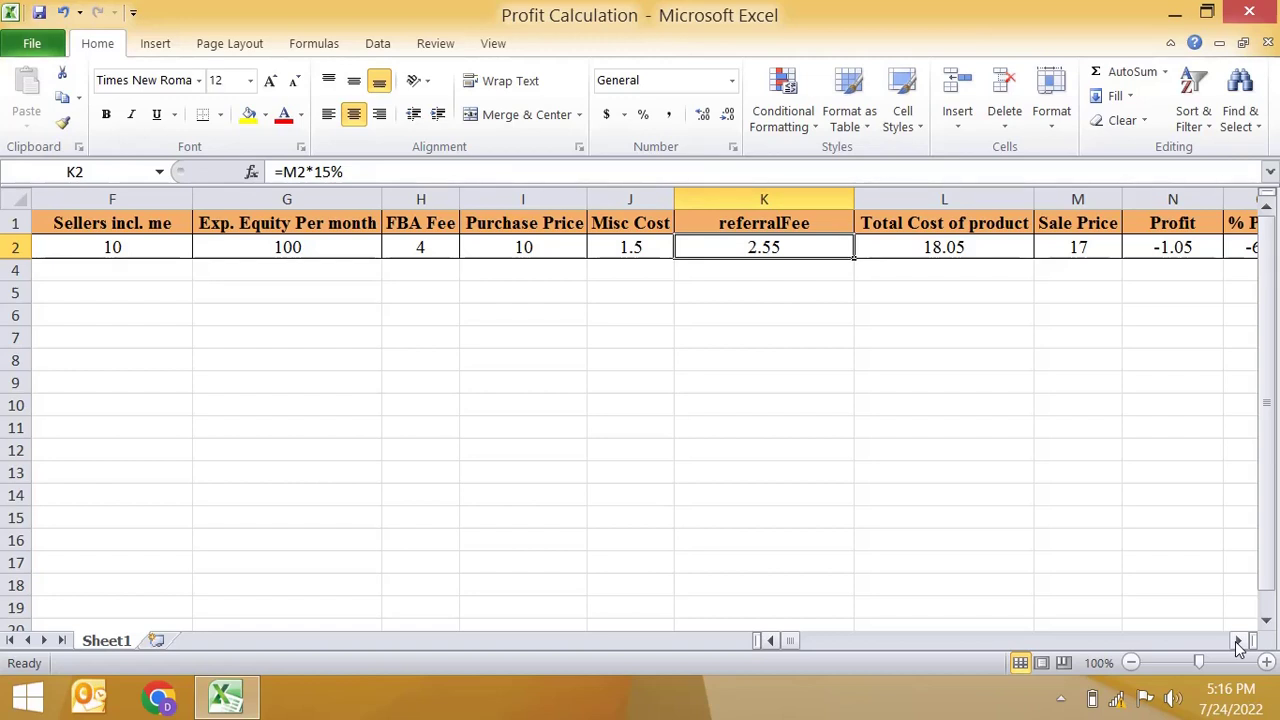
Step: Set product ABC's sale price in cell M2 to 20
{"action": "key", "text": "Right"}
{"action": "key", "text": "Right"}
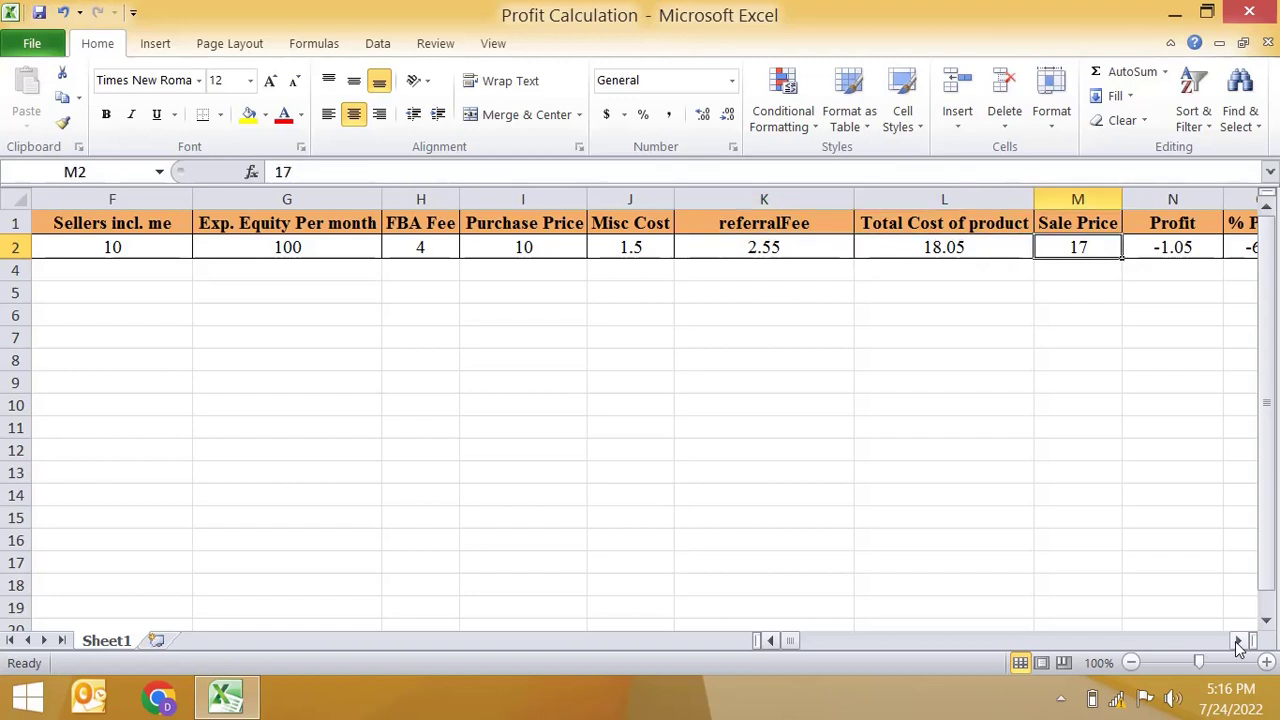
{"action": "type", "text": "20"}
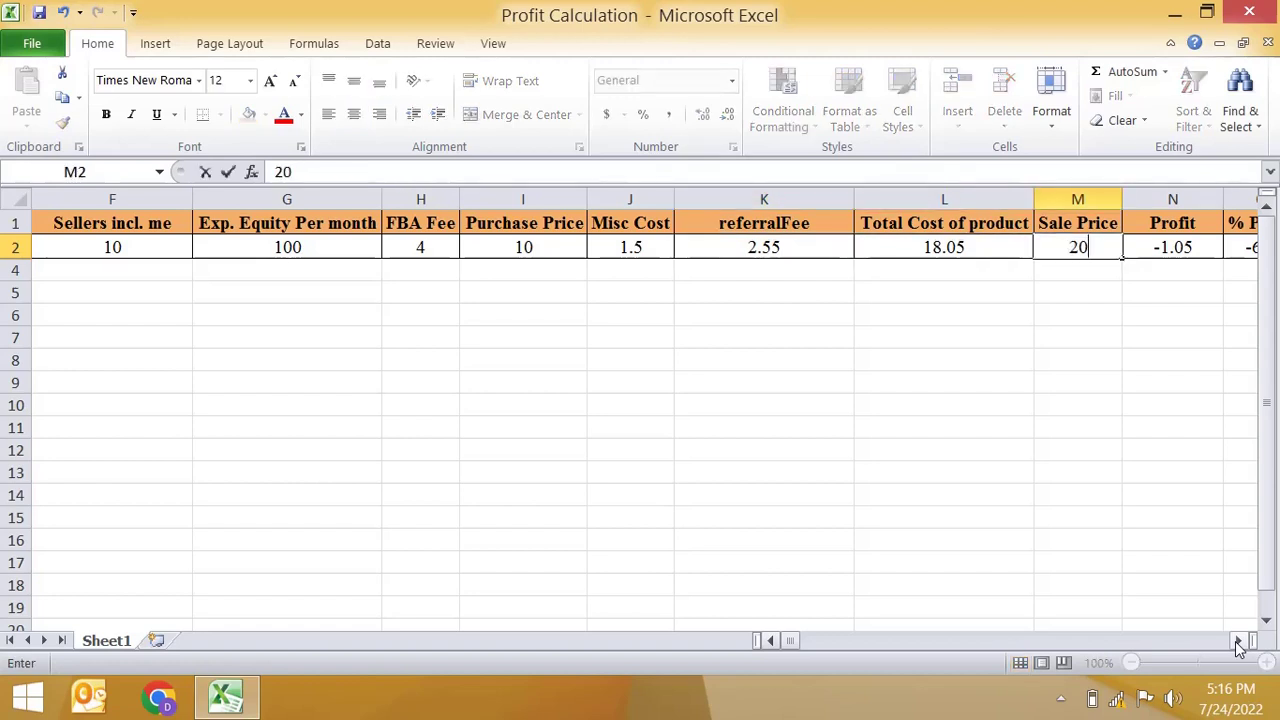
{"action": "key", "text": "Return"}
{"action": "key", "text": "Up"}
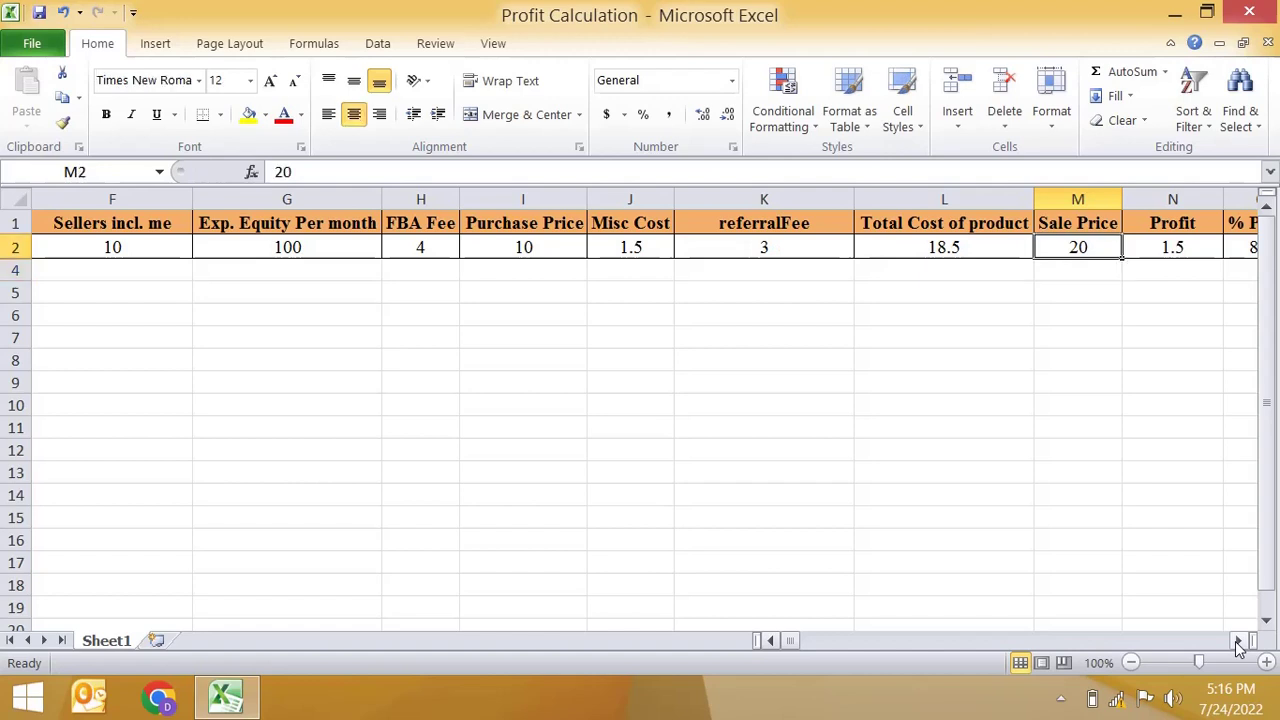
Step: Inspect the referral fee formula in cell K2 for the new sale price
{"action": "key", "text": "Left"}
{"action": "key", "text": "Left"}
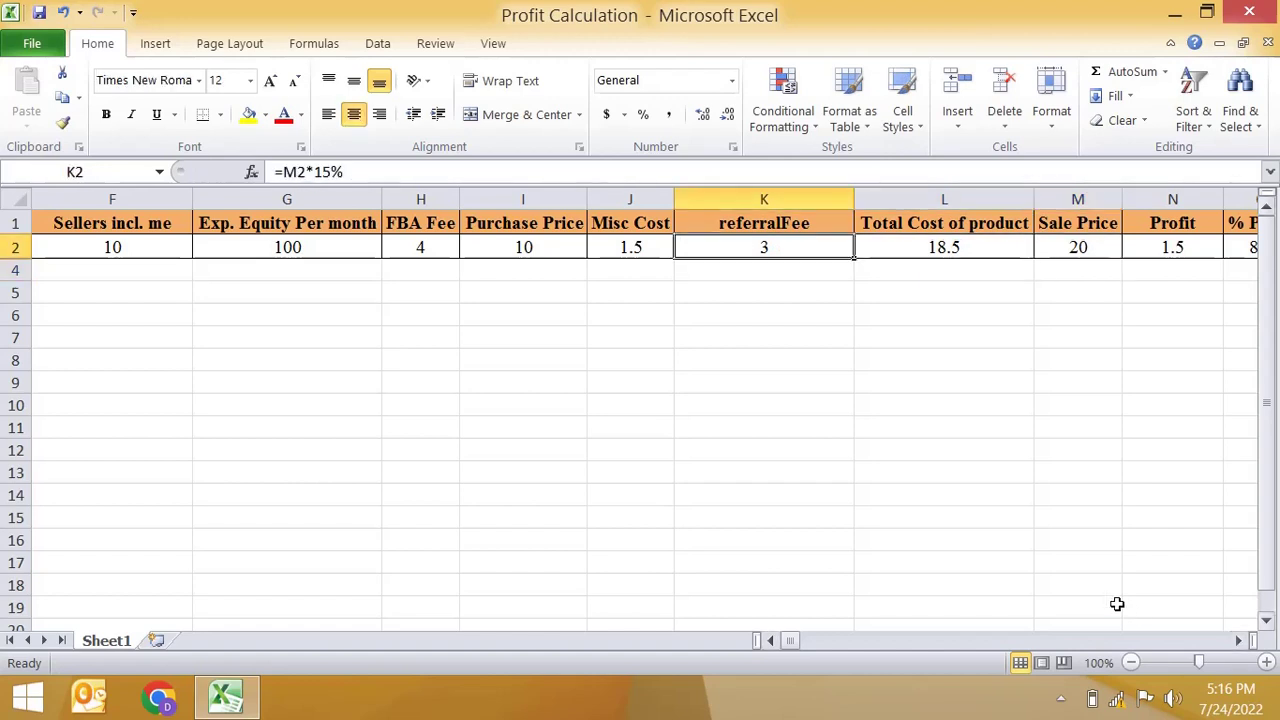
{"action": "double_click", "coordinate": [823, 244]}
{"action": "key", "text": "Return"}
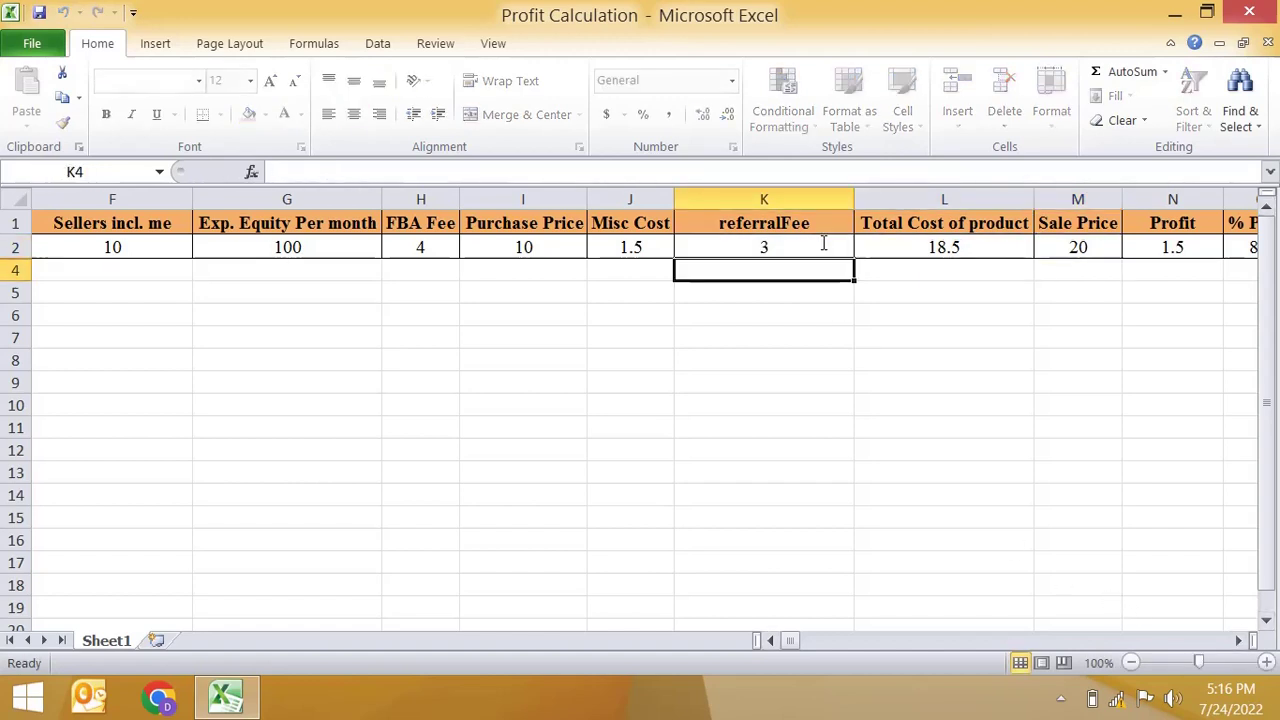
Step: Apply the dollar accounting format to product ABC's FBA fee, purchase price, referral fee and sale price in H2, I2, K2 and M2
{"action": "left_click", "coordinate": [410, 249]}
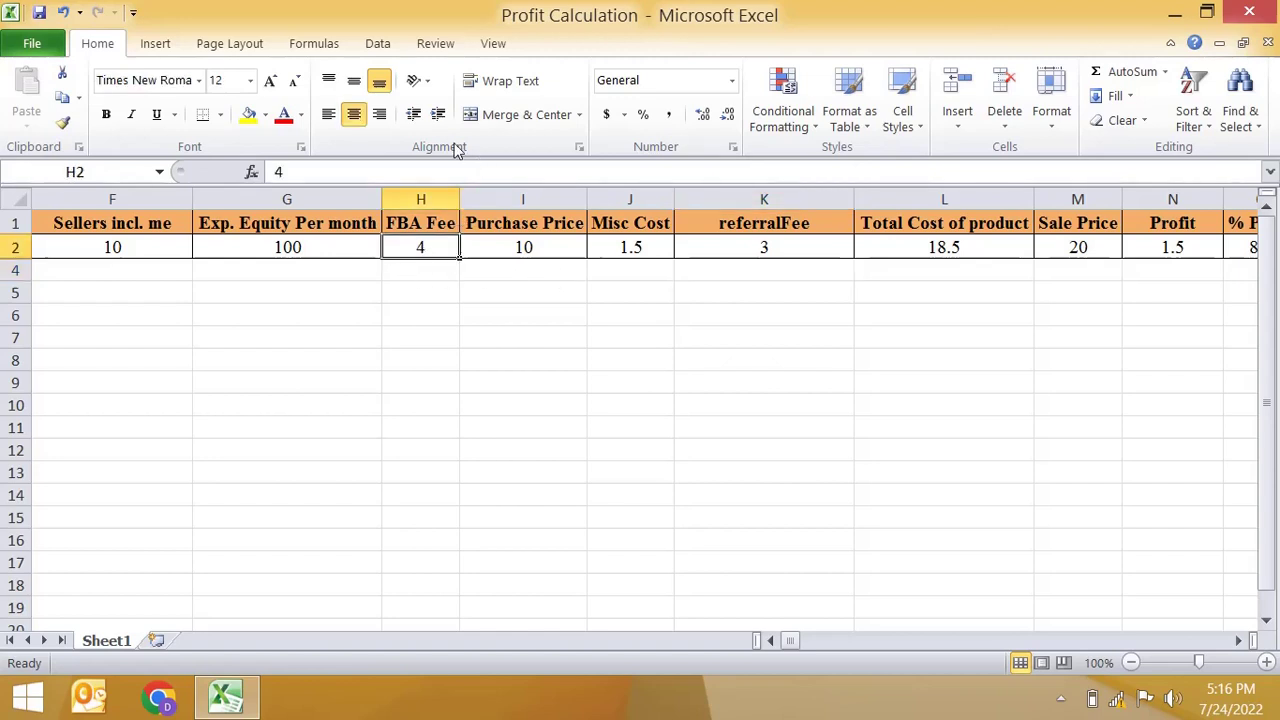
{"action": "left_click", "coordinate": [608, 116]}
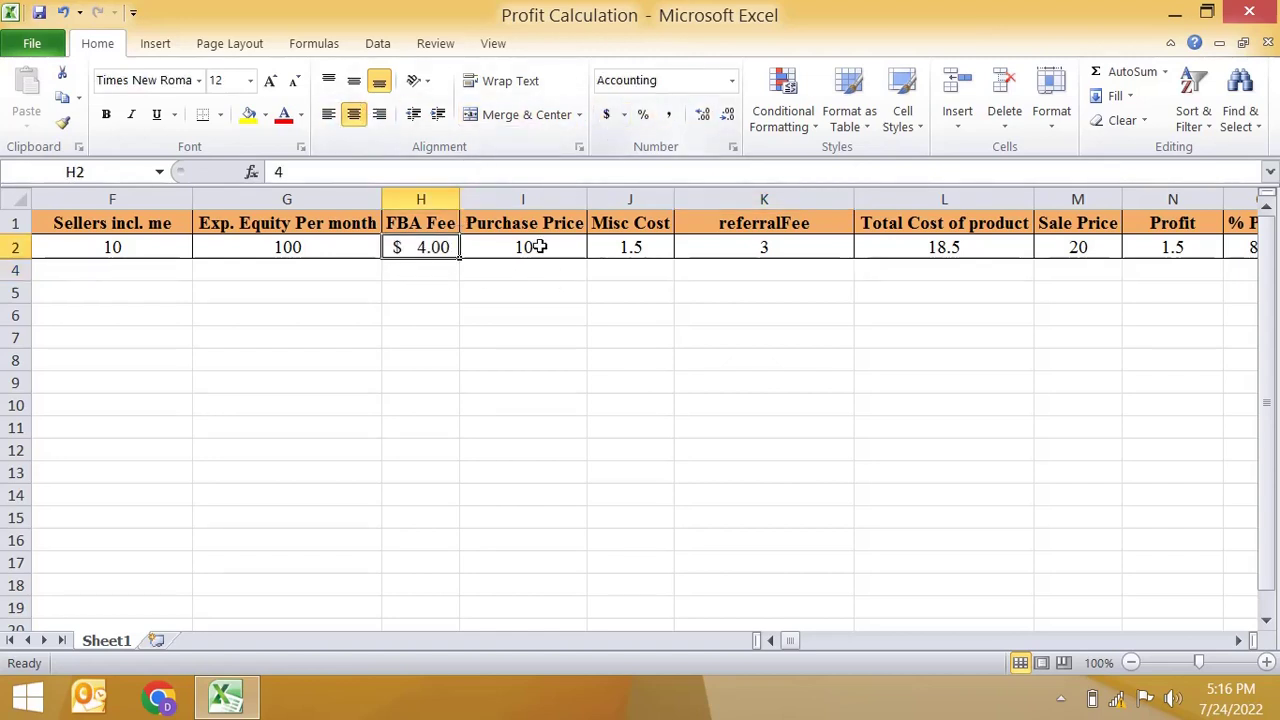
{"action": "left_click", "coordinate": [527, 247]}
{"action": "left_click", "coordinate": [606, 120]}
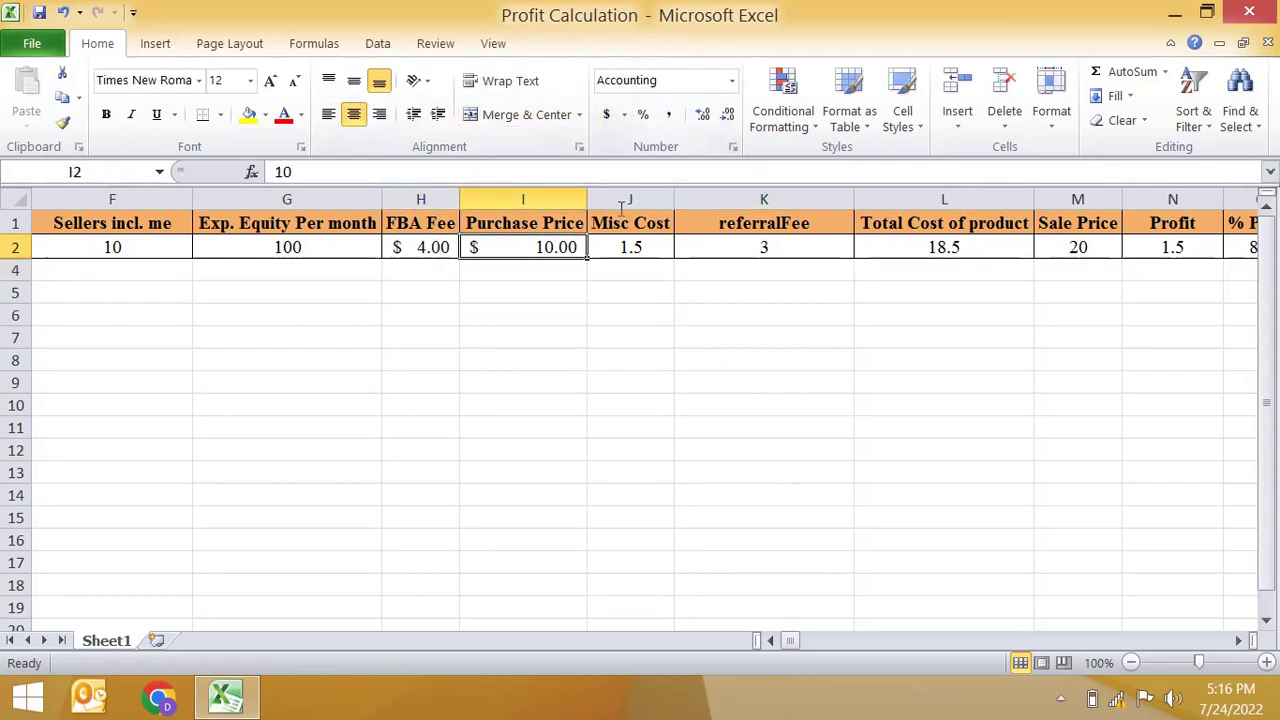
{"action": "left_click", "coordinate": [695, 236]}
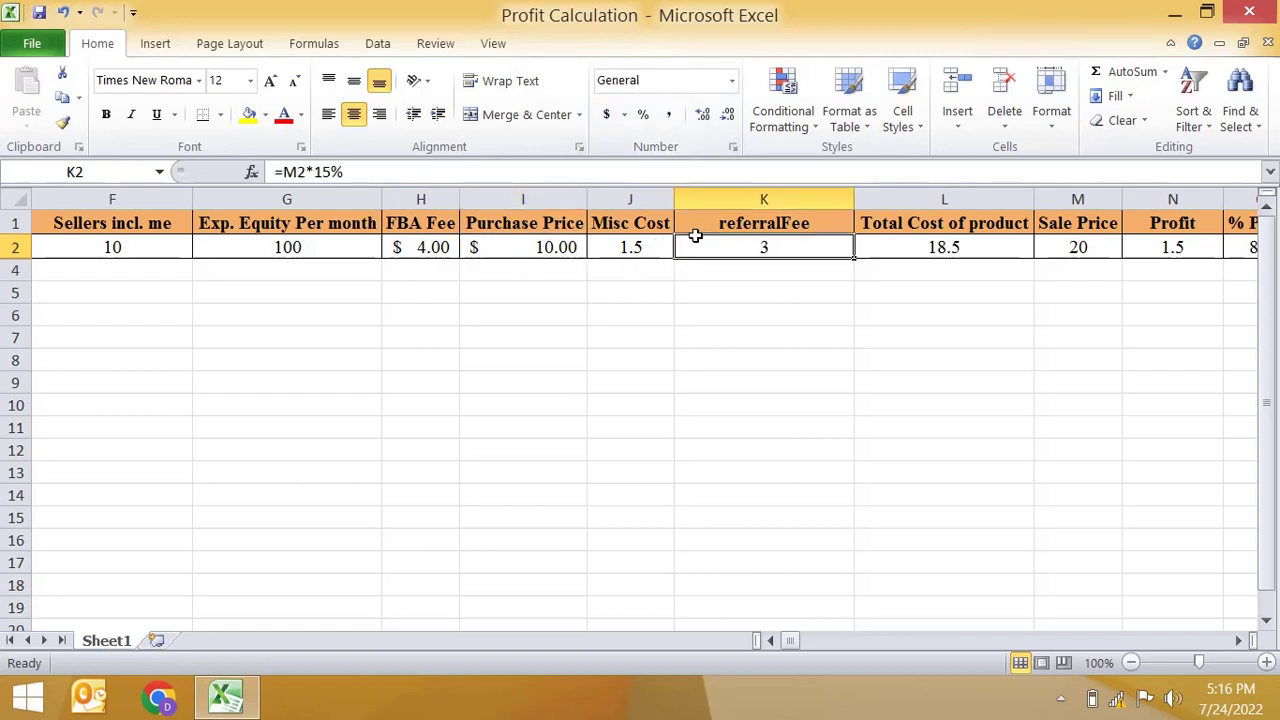
{"action": "left_click", "coordinate": [606, 116]}
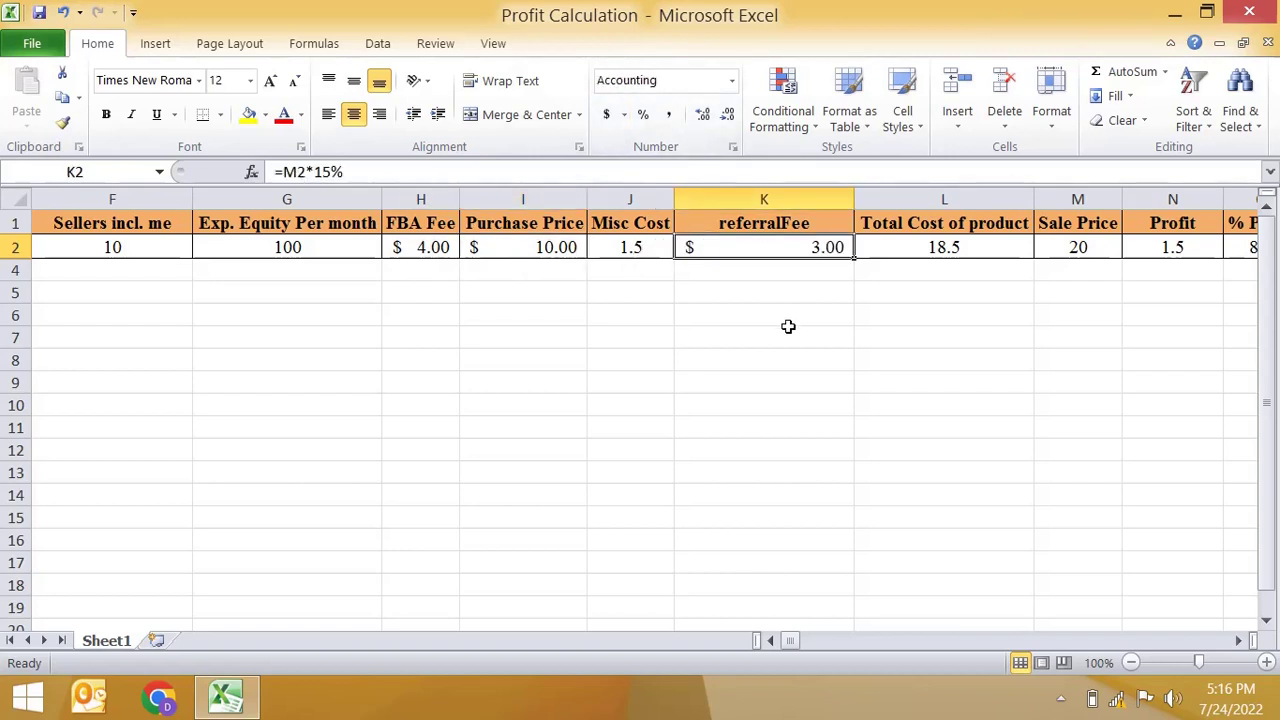
{"action": "left_click", "coordinate": [1058, 250]}
{"action": "left_click", "coordinate": [606, 116]}
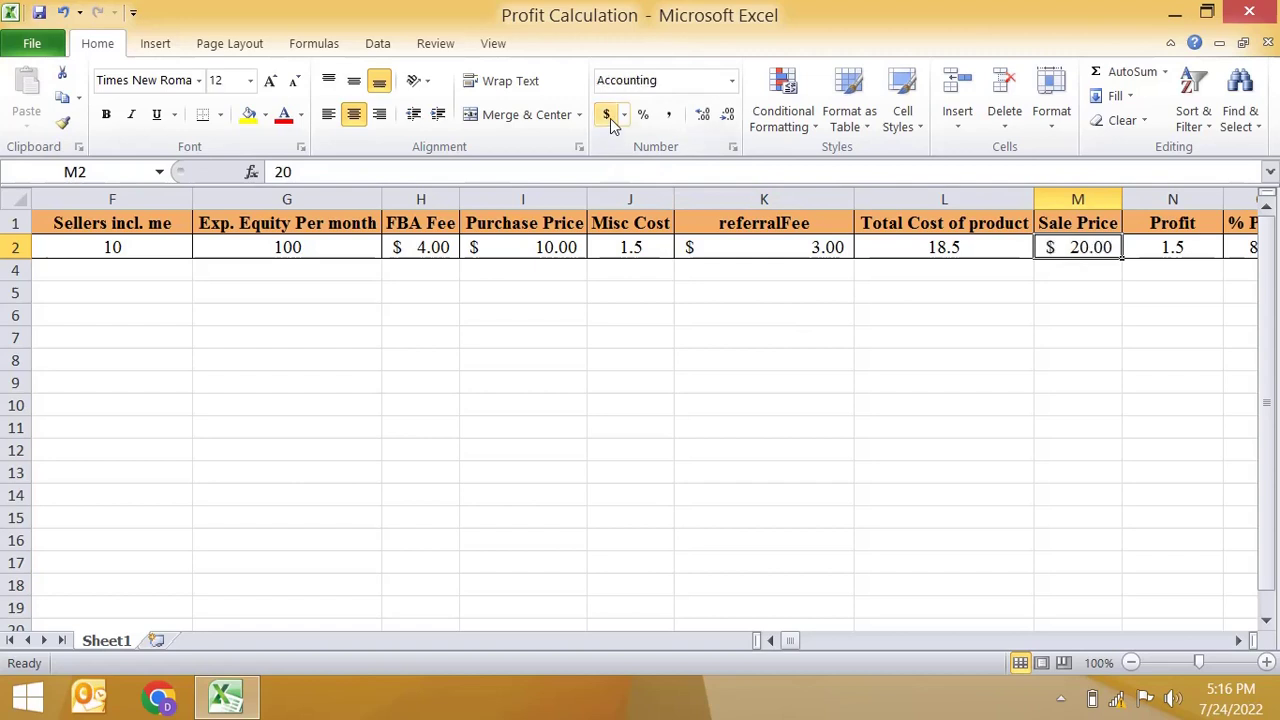
Step: Correct the header in cell K1 to "referral Fee"
{"action": "left_click", "coordinate": [846, 247]}
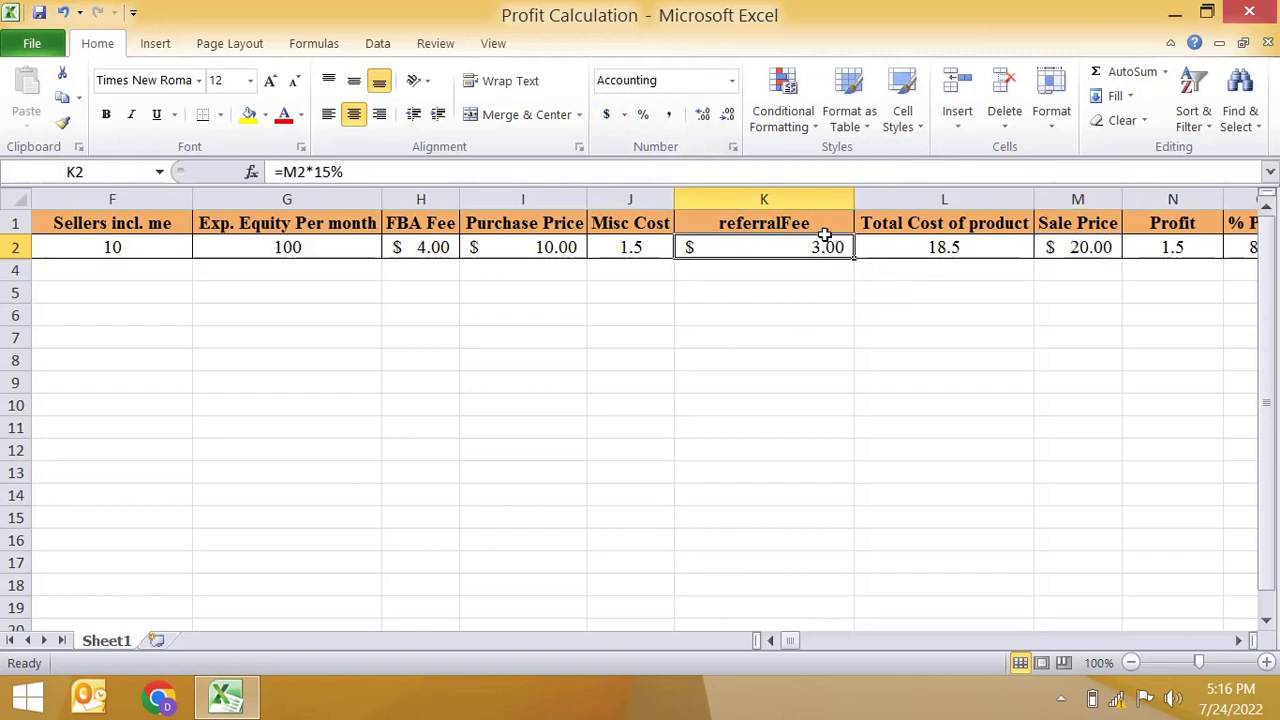
{"action": "left_click", "coordinate": [818, 226]}
{"action": "left_click", "coordinate": [326, 176]}
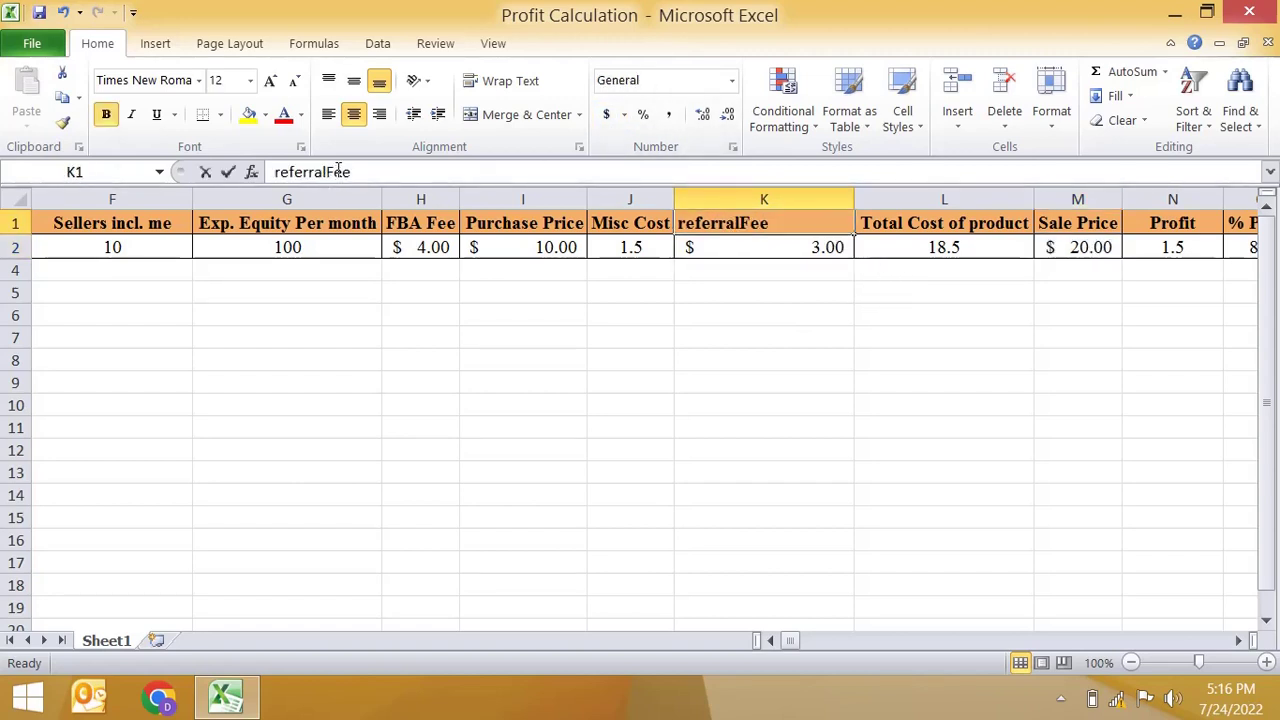
{"action": "left_click", "coordinate": [469, 397]}
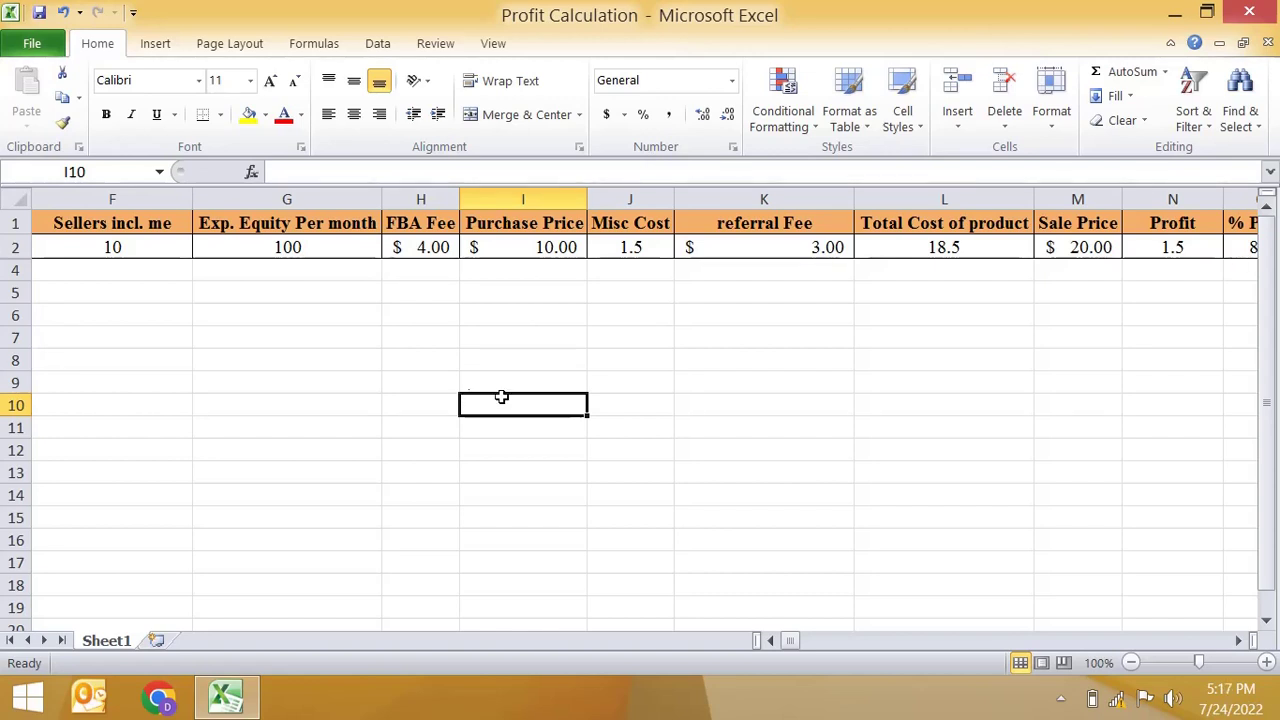
Step: Review product ABC's FBA fee, referral fee and neighbouring total cost and sale price cells in row 2
{"action": "left_click", "coordinate": [446, 249]}
{"action": "left_click", "coordinate": [829, 248]}
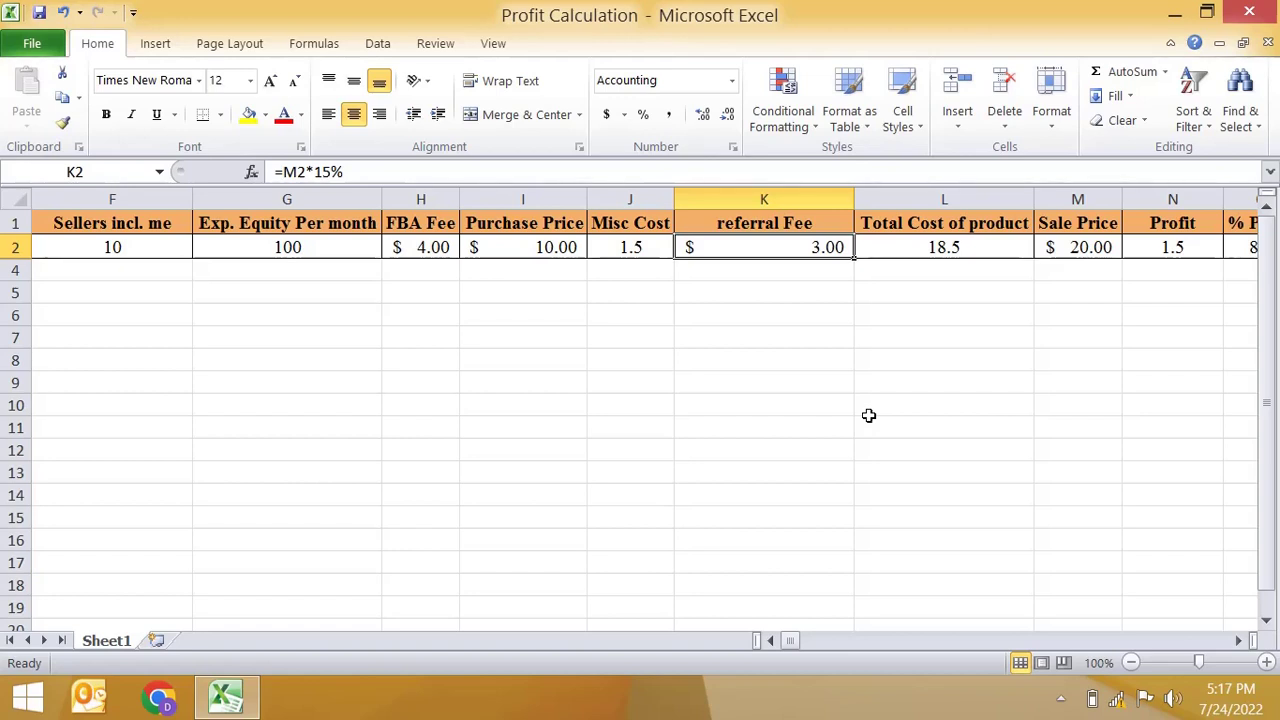
{"action": "key", "text": "Right"}
{"action": "key", "text": "Right"}
{"action": "key", "text": "Left"}
{"action": "key", "text": "Left"}
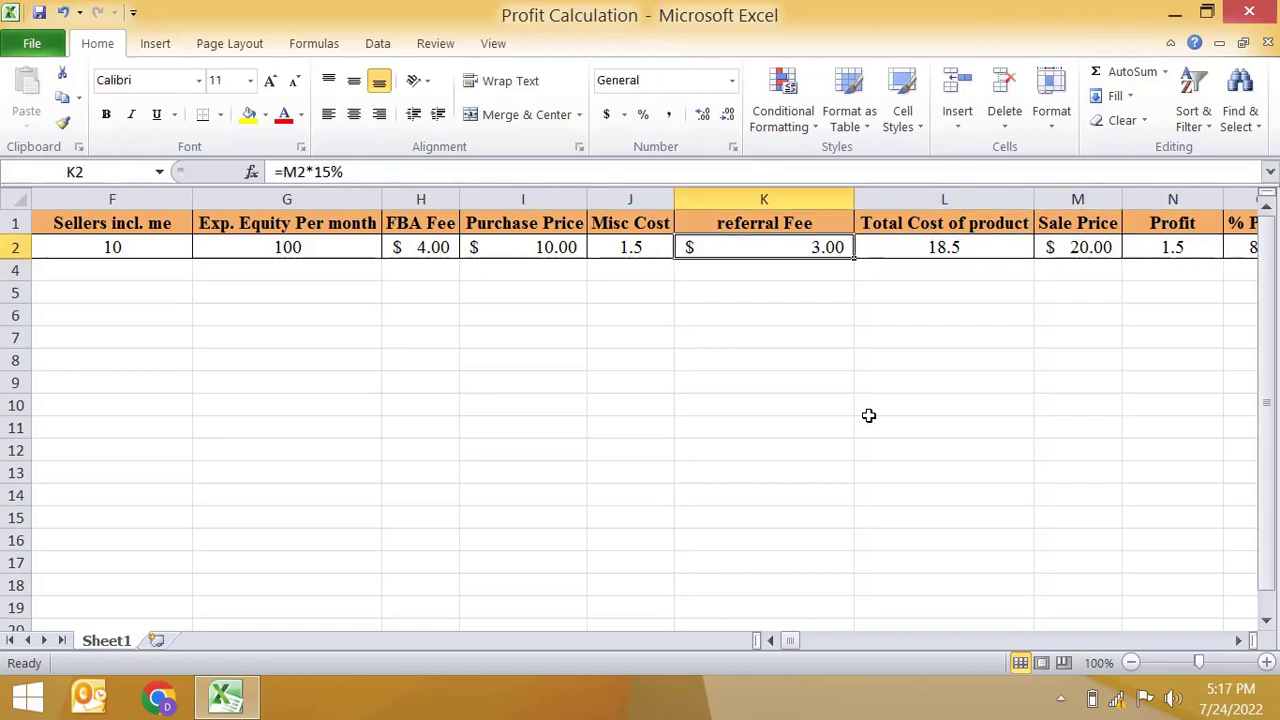
Step: Enter the sale price 20 in cell K5 to start a manual profit breakdown below the table
{"action": "key", "text": "Right"}
{"action": "key", "text": "Right"}
{"action": "key", "text": "Down"}
{"action": "key", "text": "Down"}
{"action": "key", "text": "Left"}
{"action": "key", "text": "Left"}
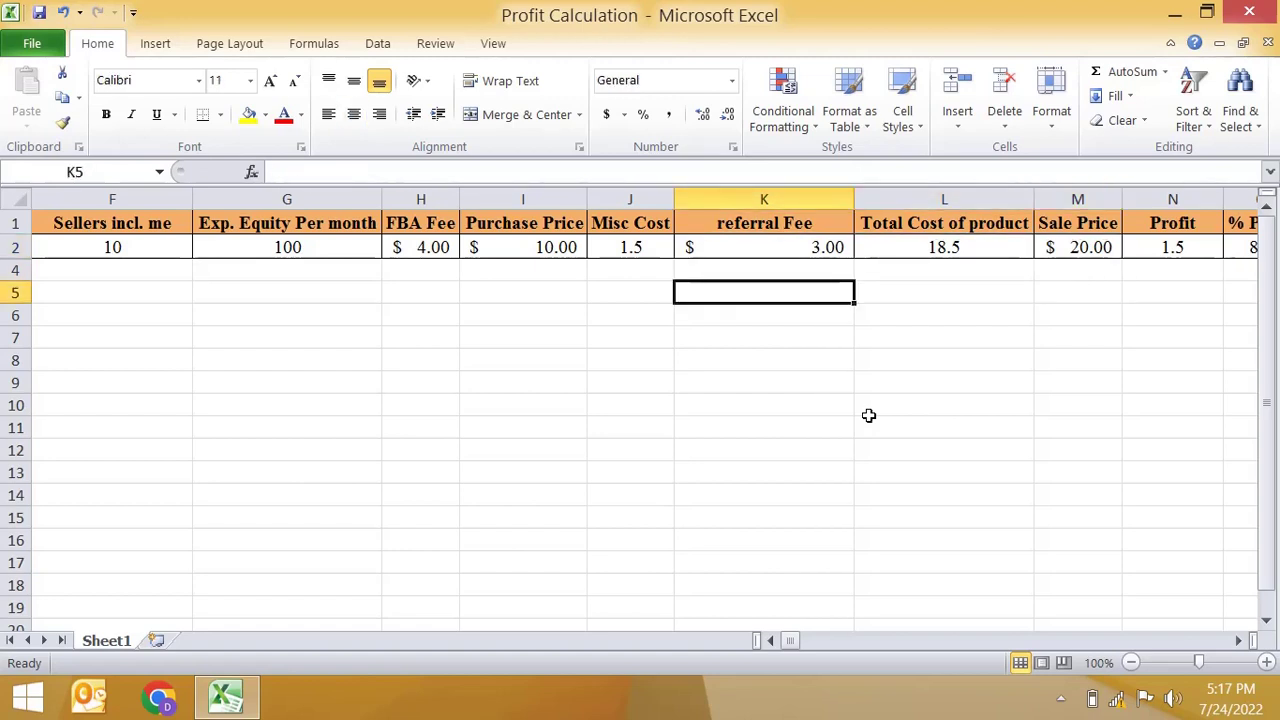
{"action": "type", "text": "20"}
{"action": "key", "text": "Return"}
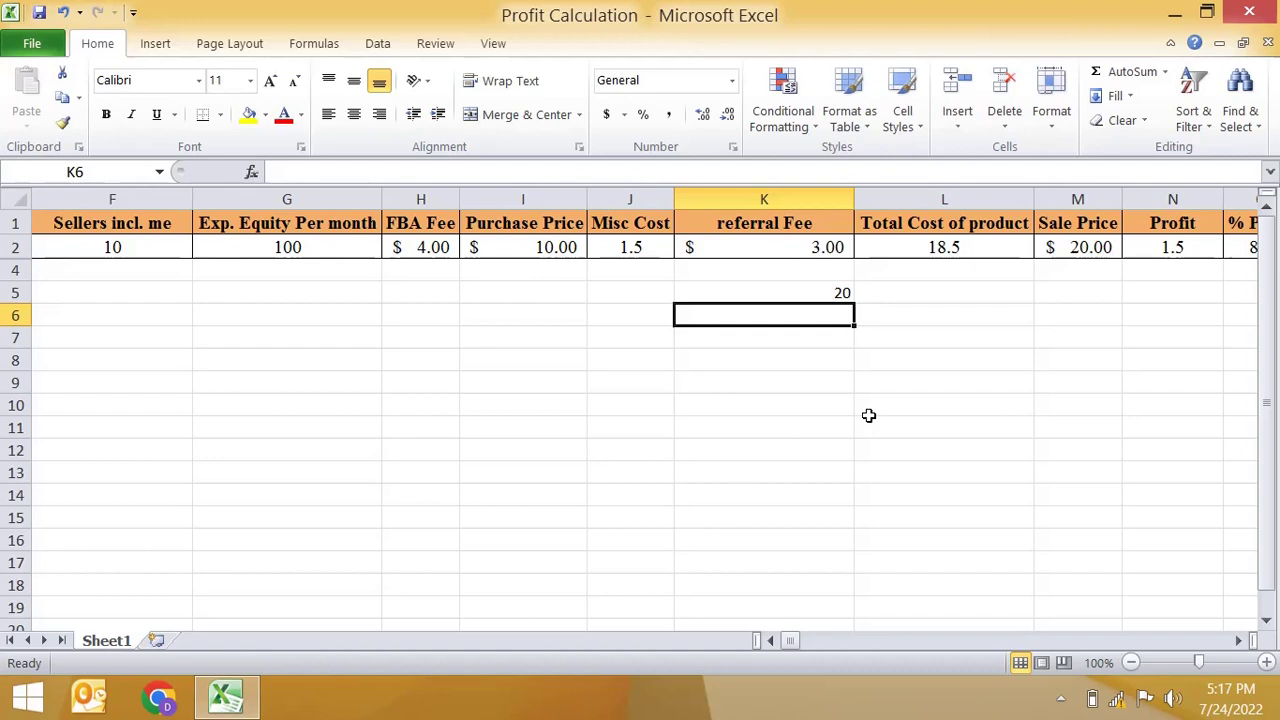
Step: Subtract the referral fee with =K5-3 in cell K6 and the FBA fee with =K6-4 in cell K7
{"action": "type", "text": "="}
{"action": "key", "text": "Up"}
{"action": "type", "text": "-"}
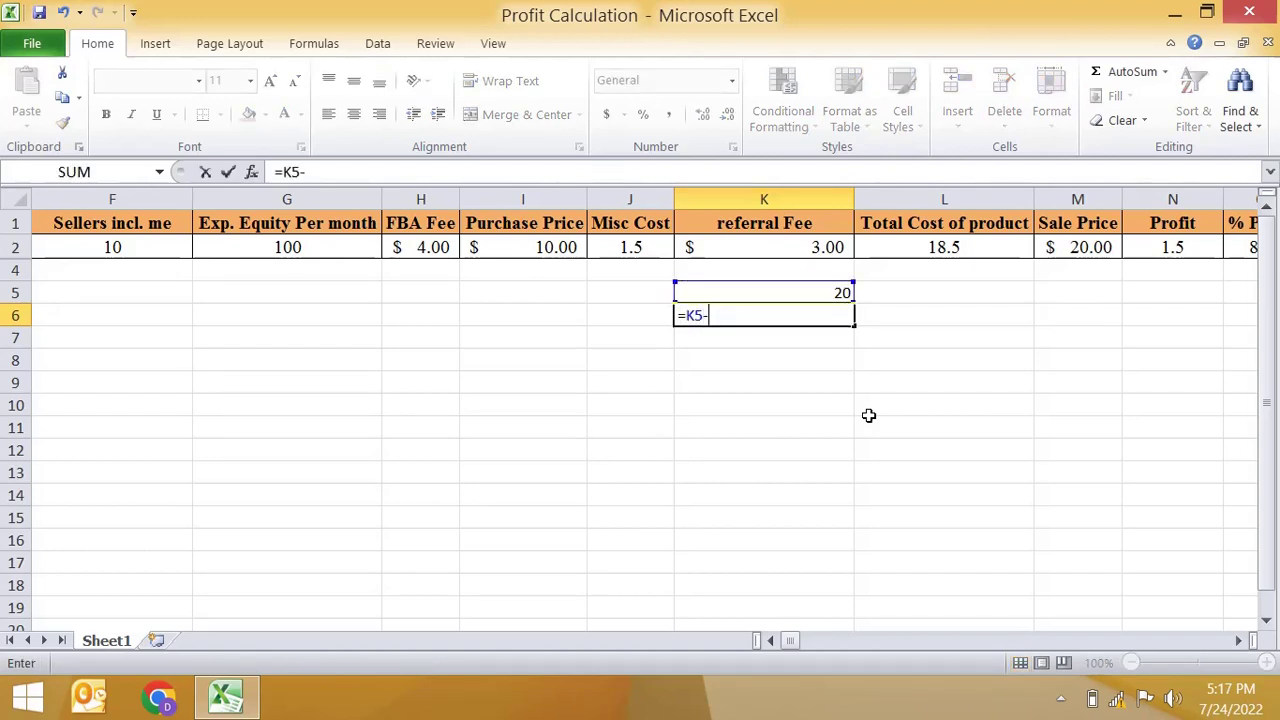
{"action": "type", "text": "3"}
{"action": "key", "text": "Return"}
{"action": "type", "text": "="}
{"action": "key", "text": "Up"}
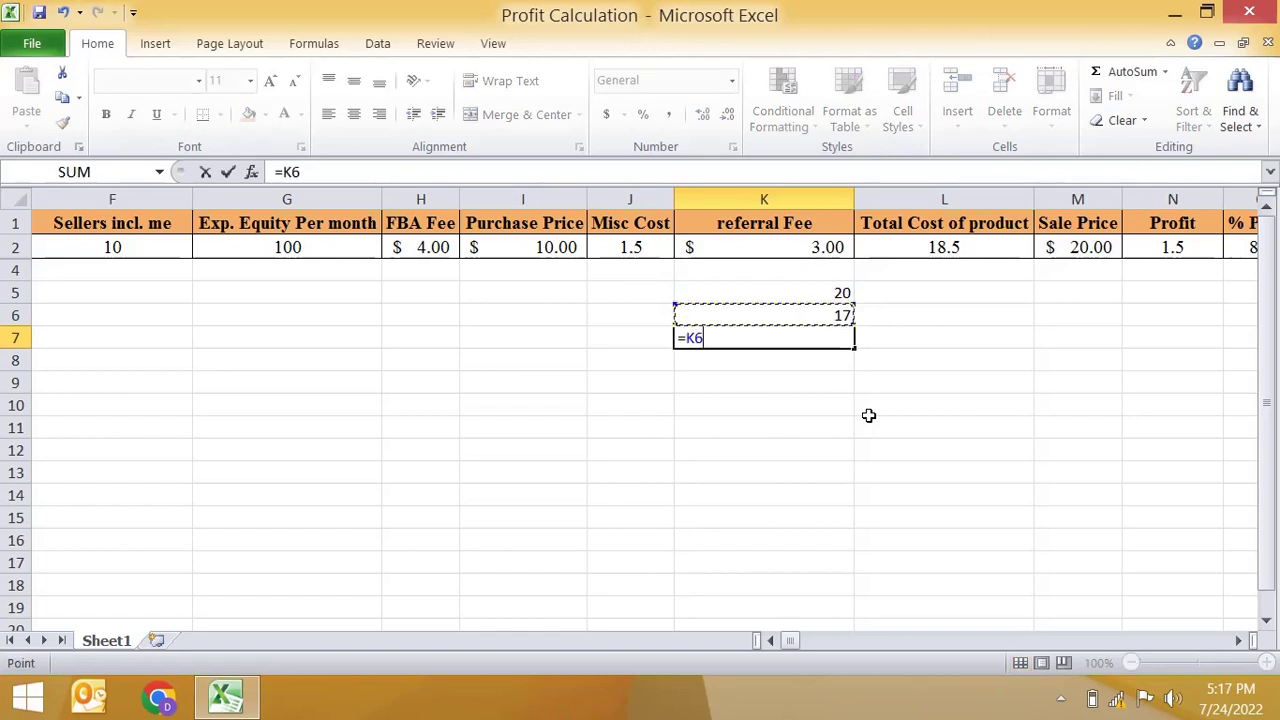
{"action": "type", "text": "-4"}
{"action": "key", "text": "Return"}
{"action": "type", "text": "="}
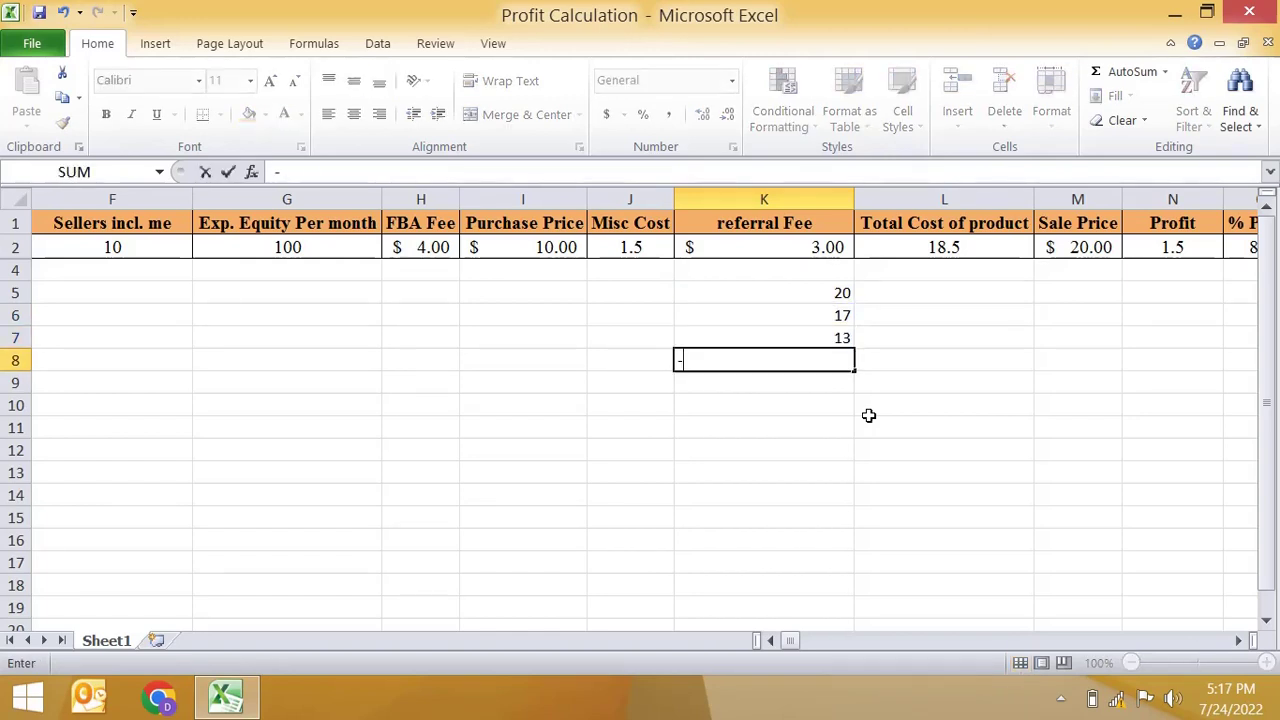
{"action": "key", "text": "Up"}
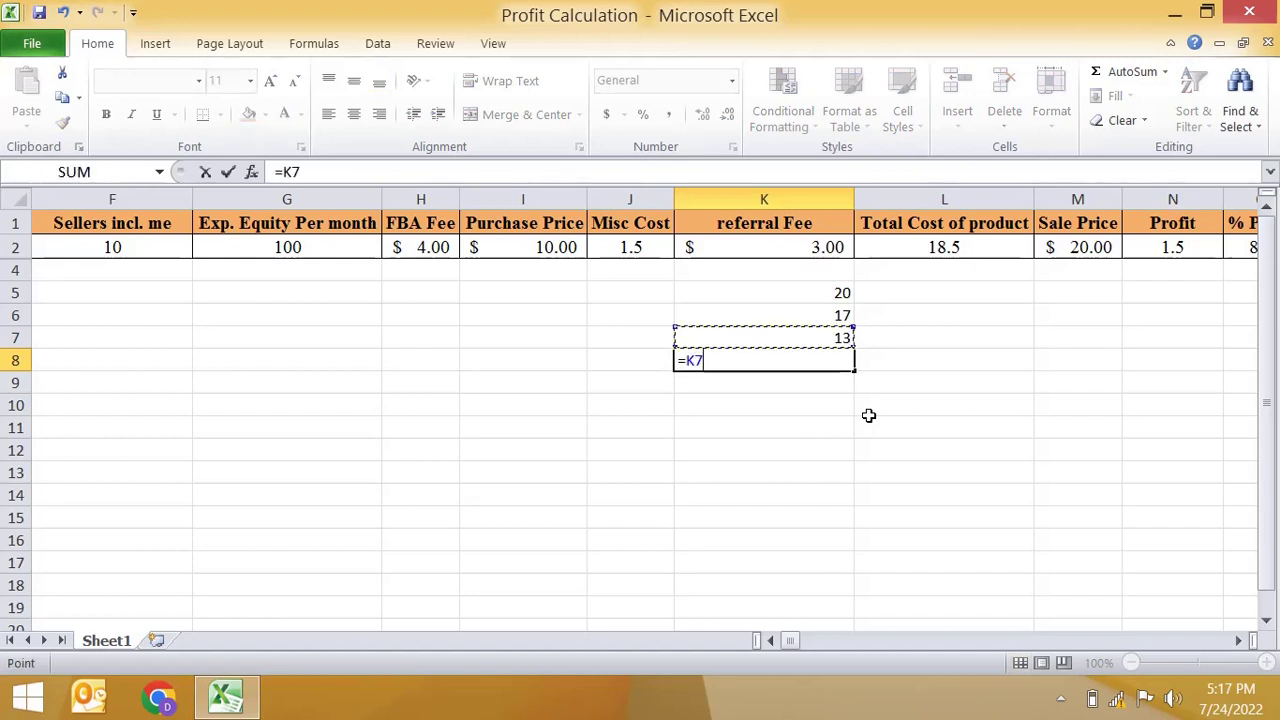
{"action": "type", "text": "0-"}
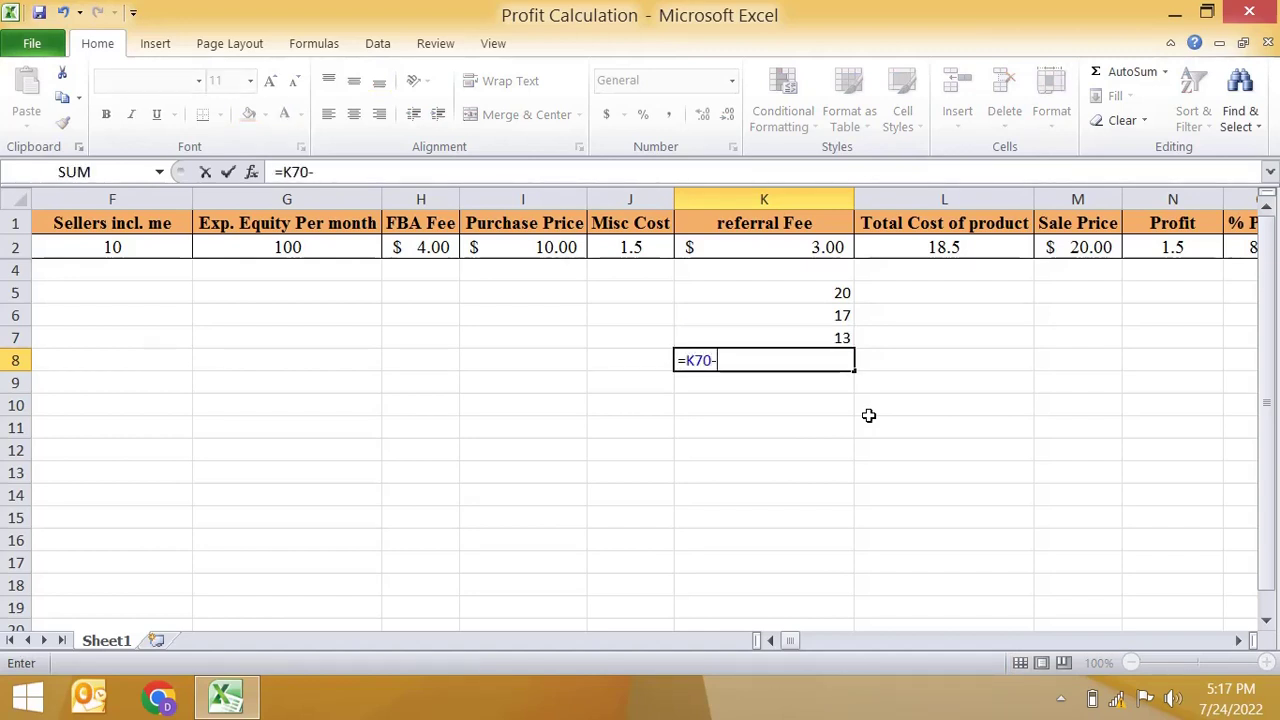
{"action": "type", "text": "10"}
{"action": "key", "text": "Return"}
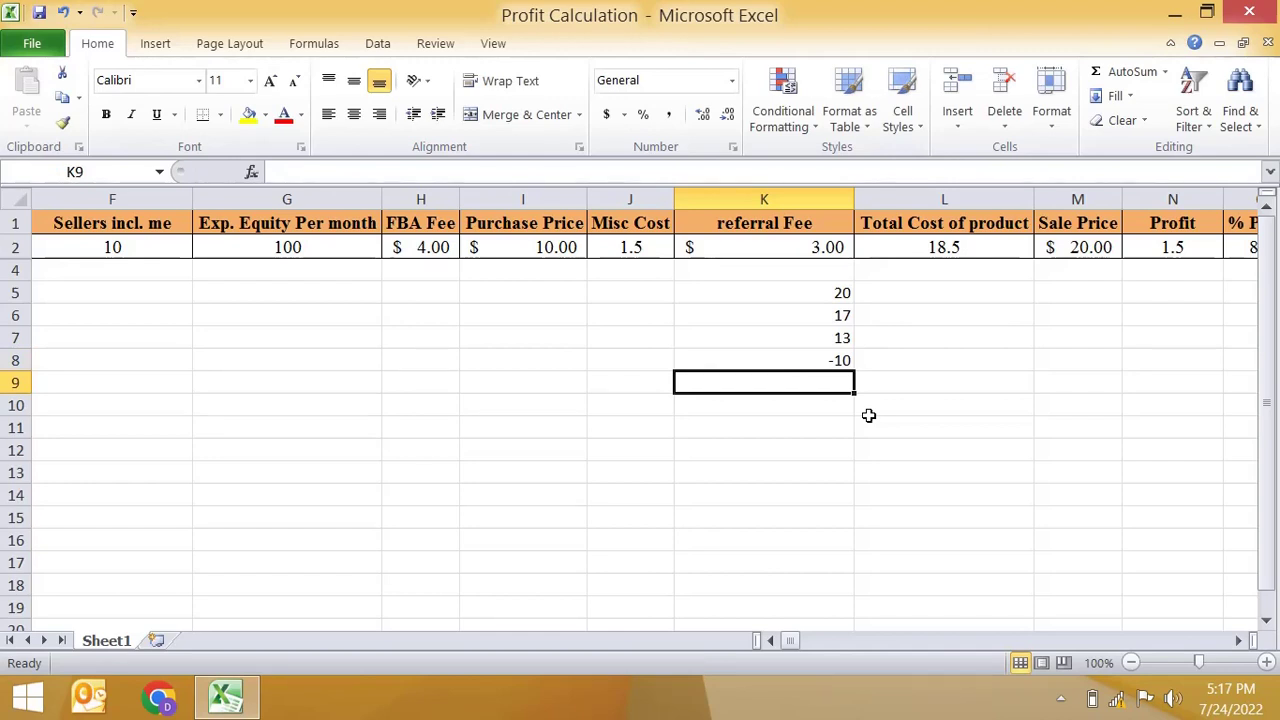
Step: Subtract the purchase price from the running amount by entering =K7-10 in cell K8
{"action": "key", "text": "Up"}
{"action": "type", "text": "="}
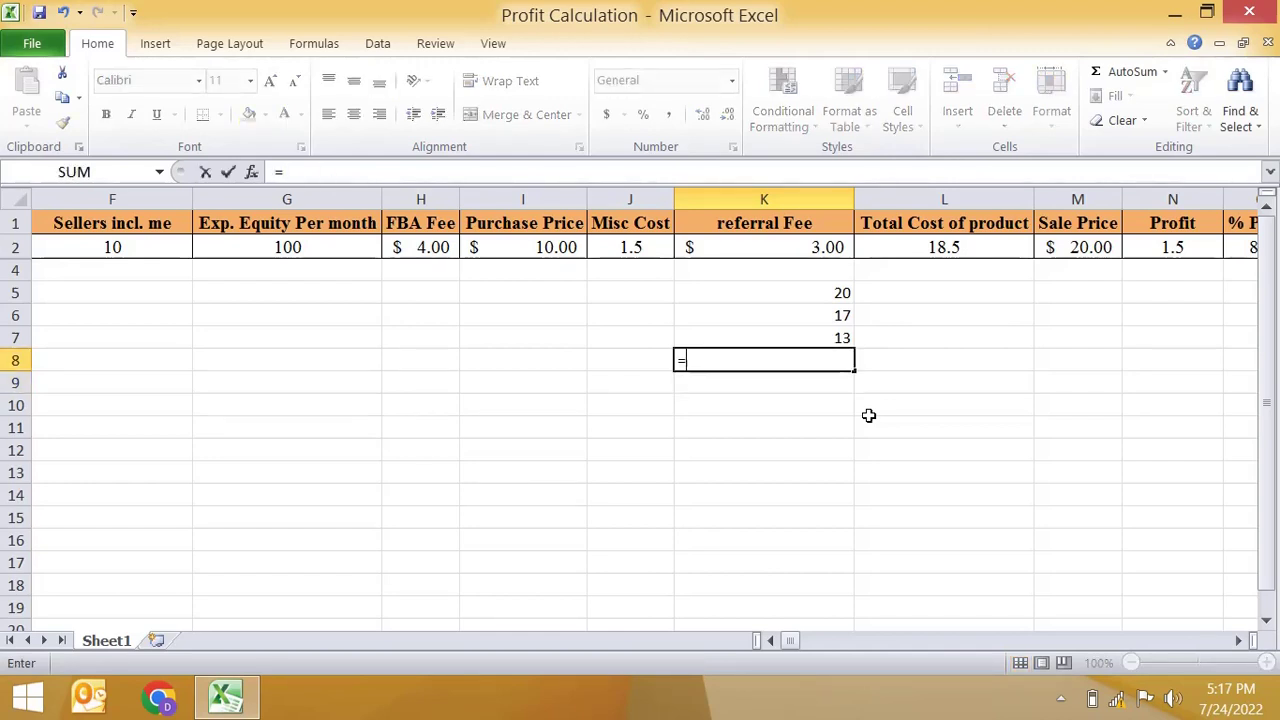
{"action": "key", "text": "Up"}
{"action": "type", "text": "-"}
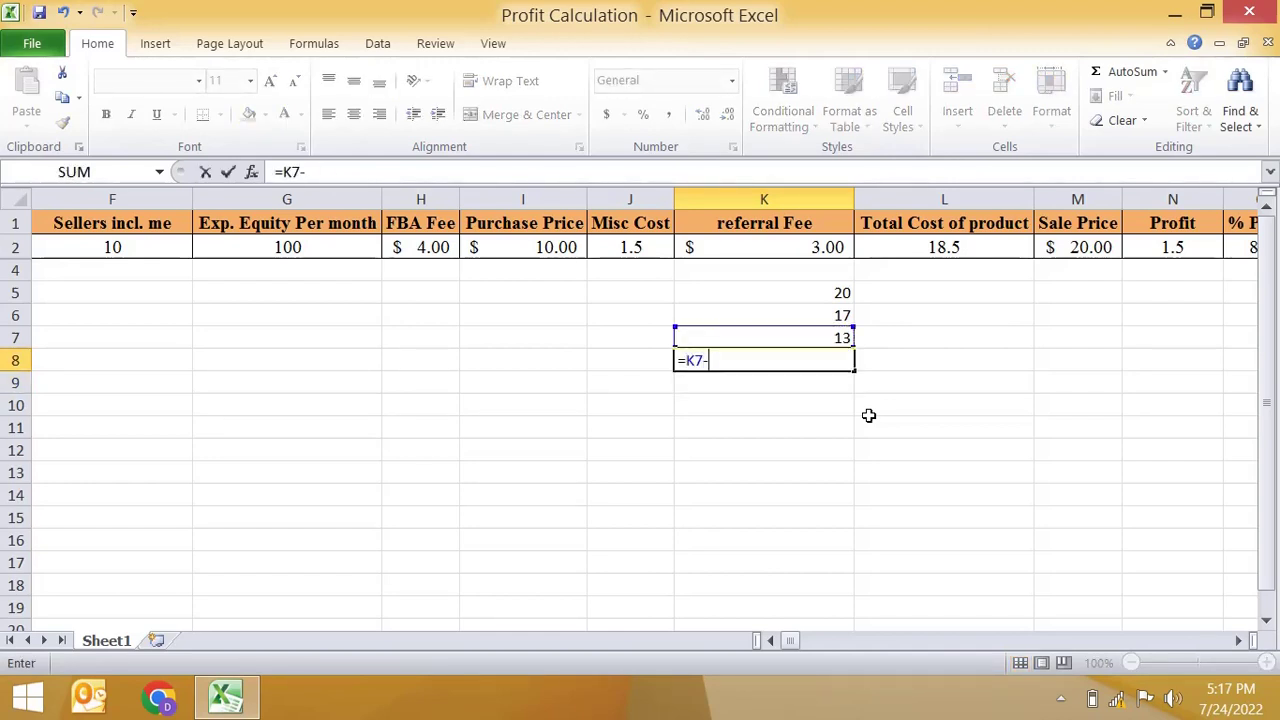
{"action": "type", "text": "10"}
{"action": "key", "text": "Return"}
Step: Subtract the miscellaneous cost by entering =K8-1.5 in cell K9
{"action": "type", "text": "="}
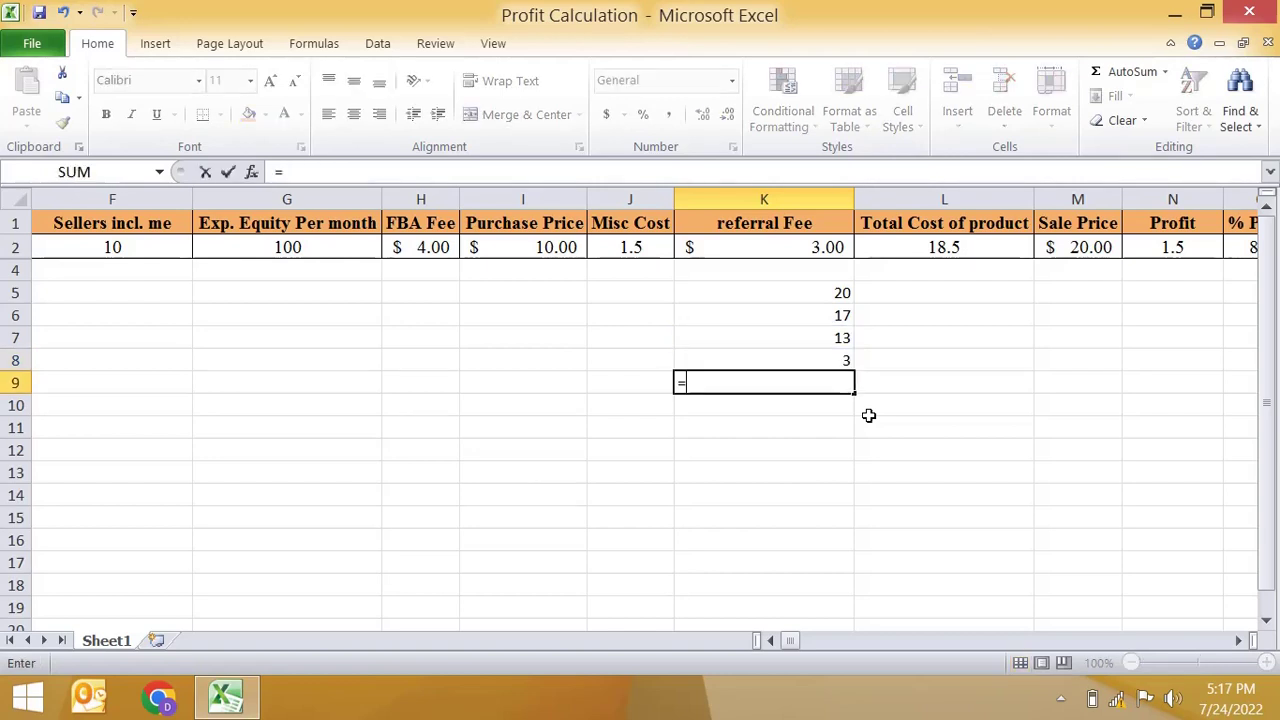
{"action": "key", "text": "Up"}
{"action": "type", "text": "-"}
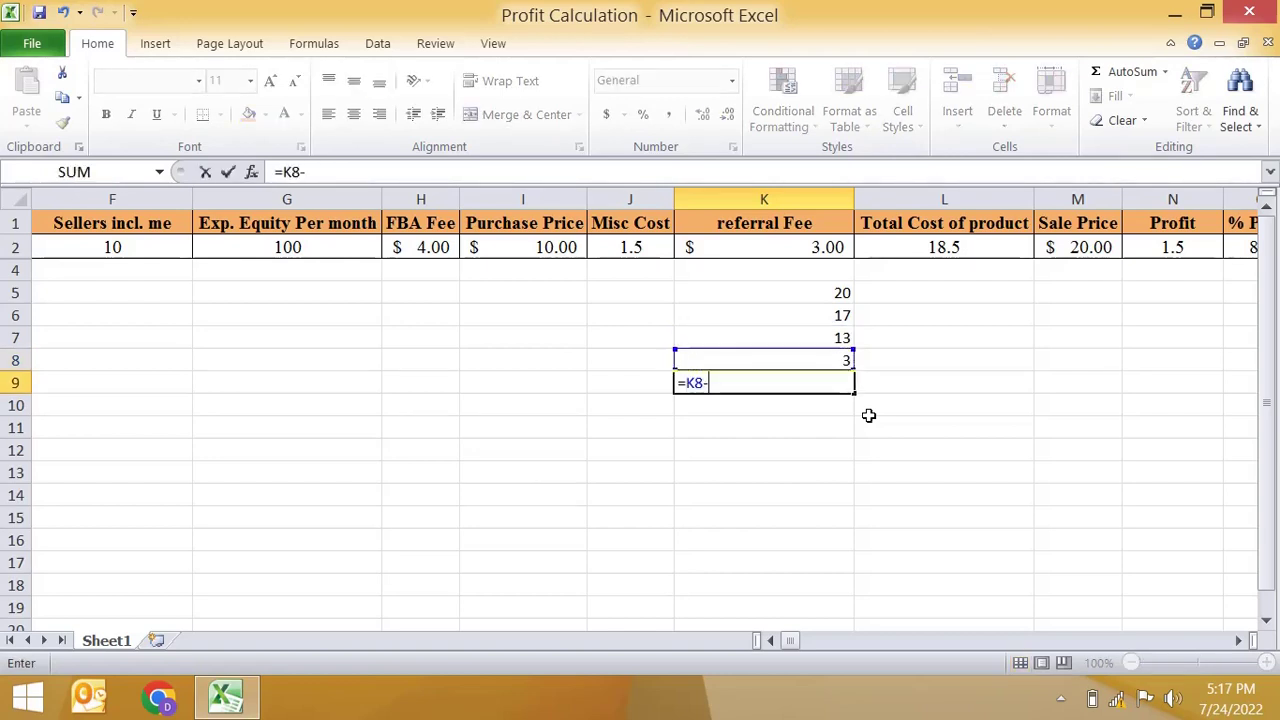
{"action": "type", "text": "1.5"}
{"action": "key", "text": "Return"}
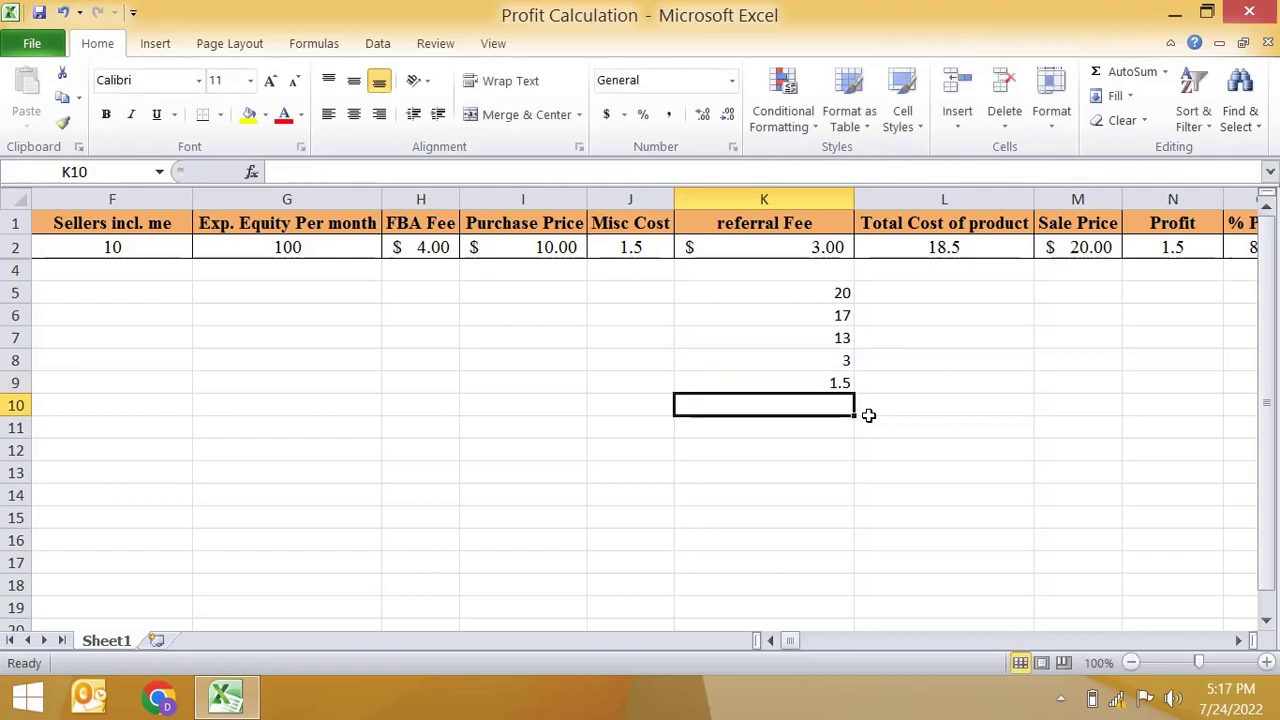
Step: Compare the formula in cell K9 with product ABC's purchase price, sale price, FBA fee and referral fee cells in row 2
{"action": "left_click", "coordinate": [786, 382]}
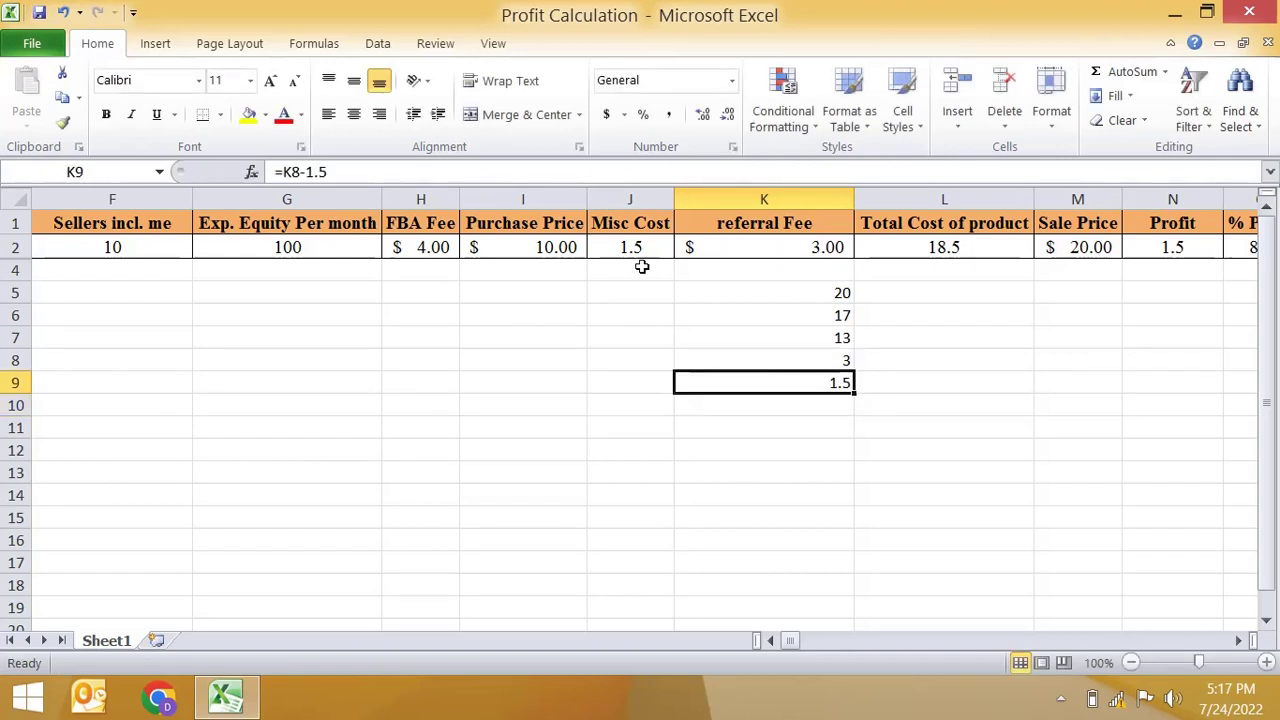
{"action": "left_click", "coordinate": [532, 245]}
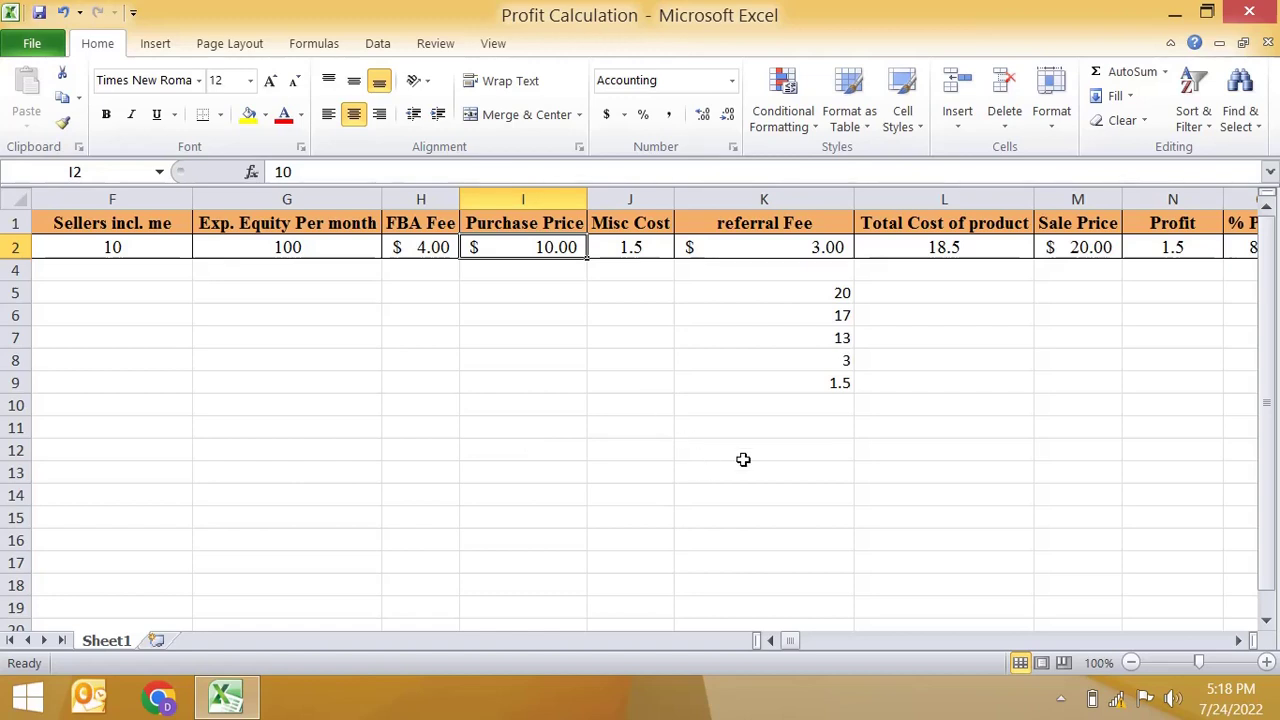
{"action": "left_click", "coordinate": [1098, 245]}
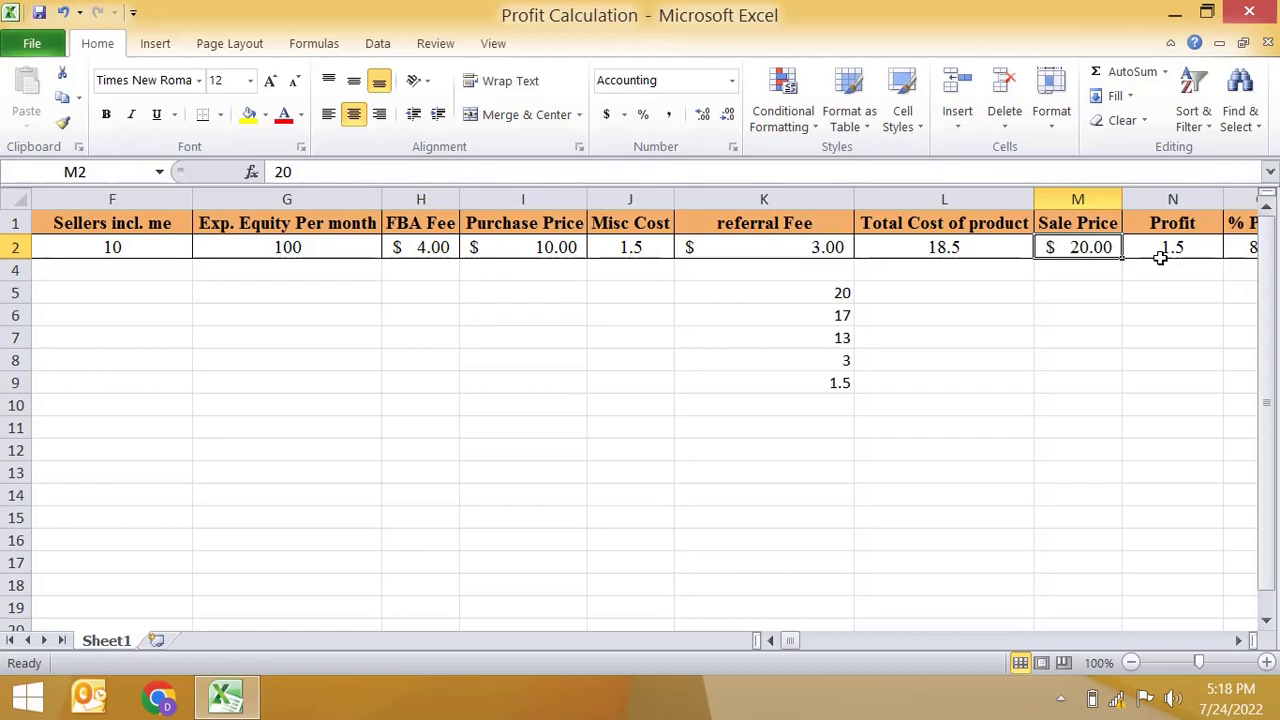
{"action": "left_click", "coordinate": [532, 247]}
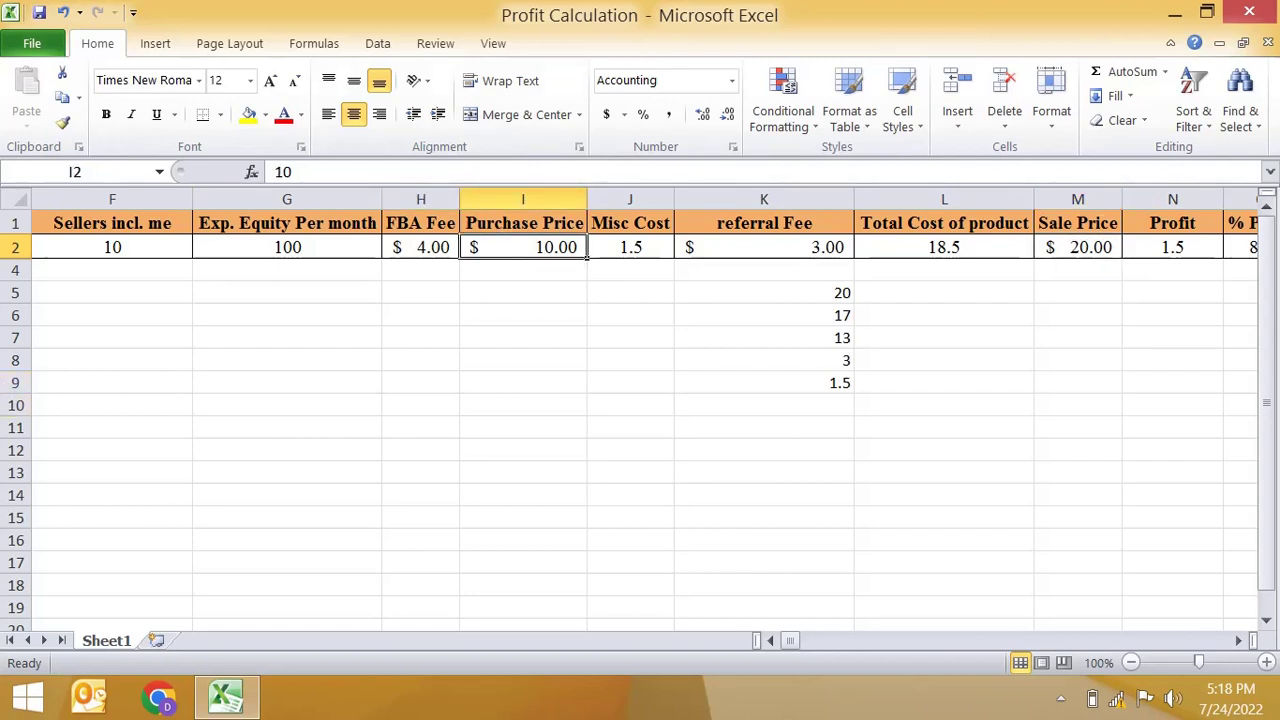
{"action": "left_click", "coordinate": [442, 249]}
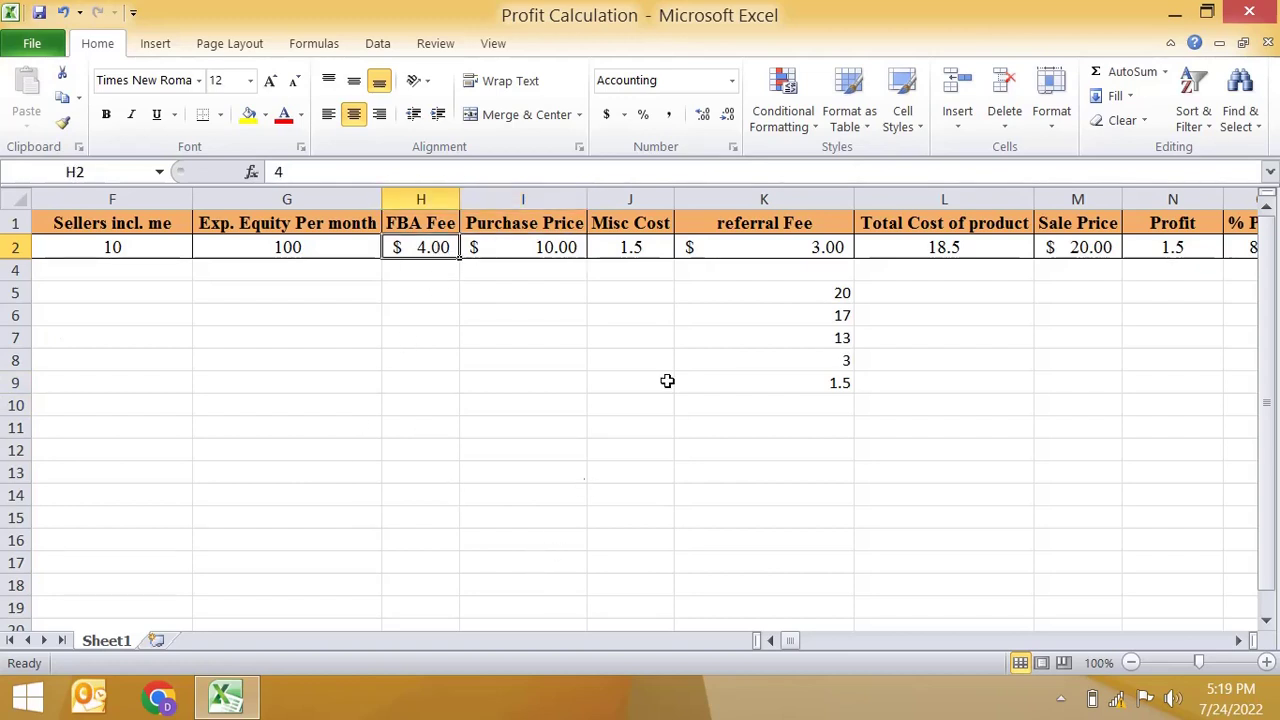
{"action": "left_click", "coordinate": [813, 250]}
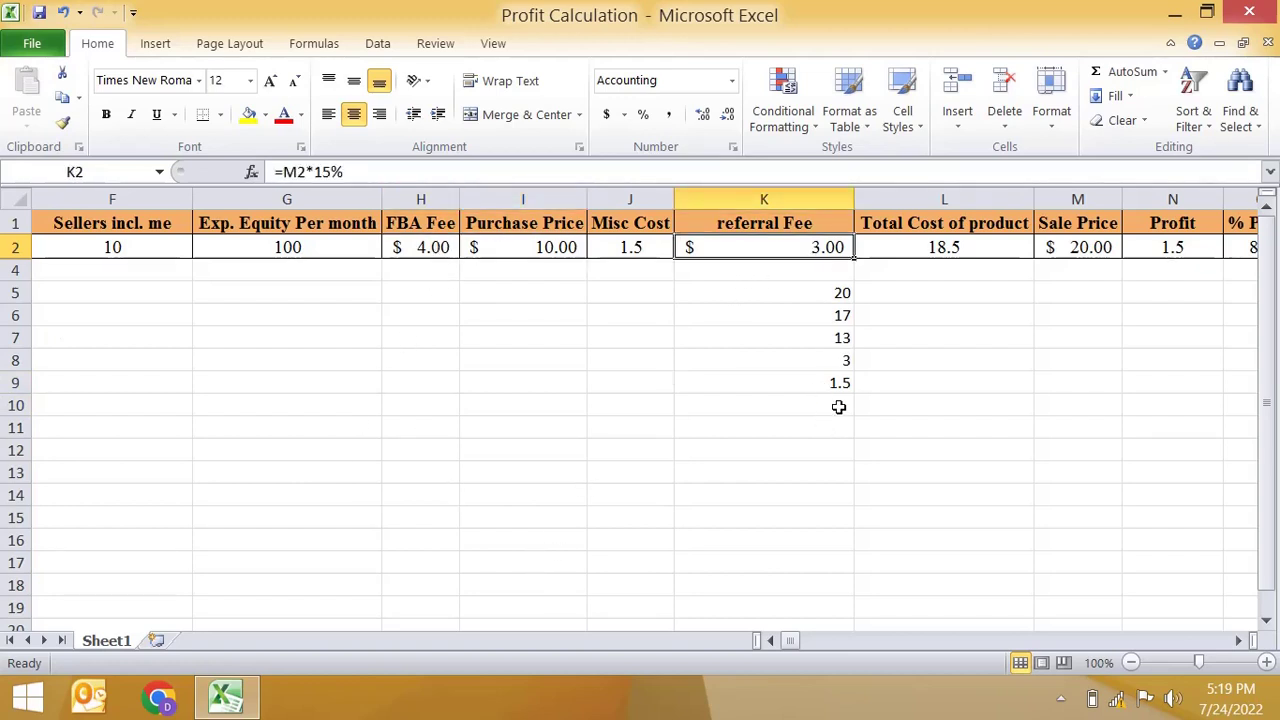
Step: Review product ABC's miscellaneous cost in J2, the total cost formula in L2 and the profit formula in N2
{"action": "left_click", "coordinate": [1113, 249]}
{"action": "left_click", "coordinate": [608, 241]}
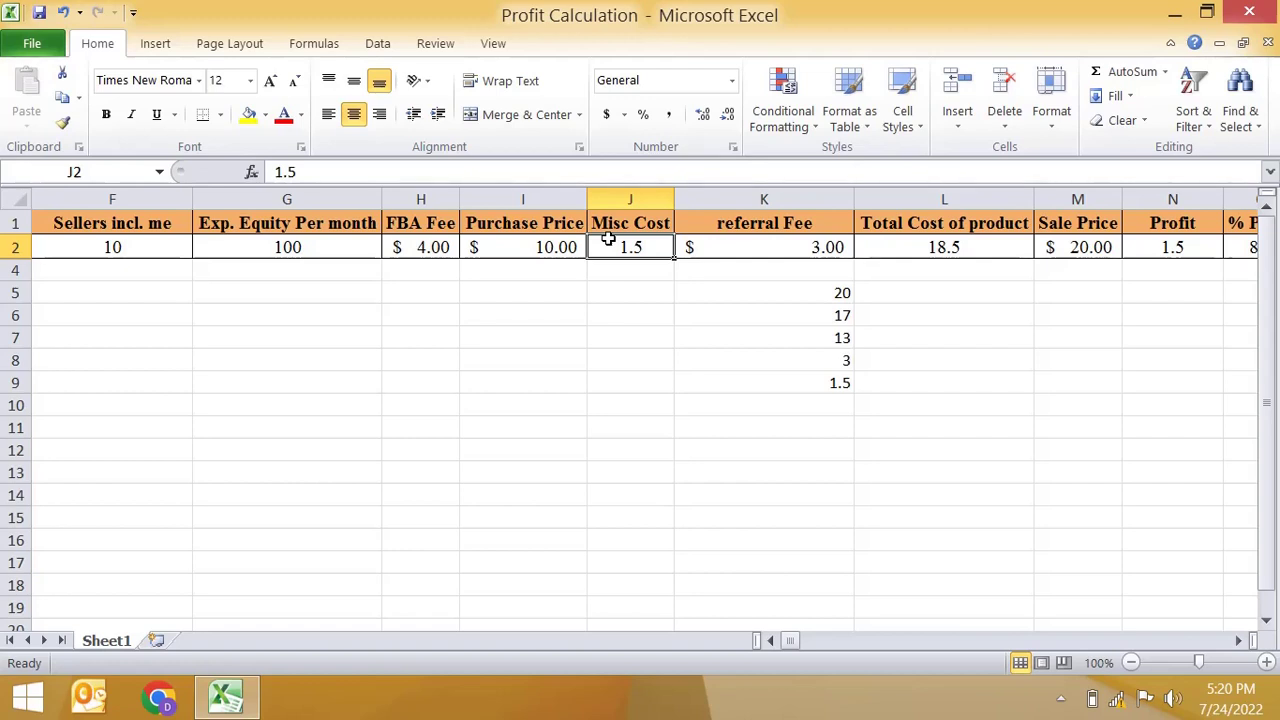
{"action": "double_click", "coordinate": [1016, 250]}
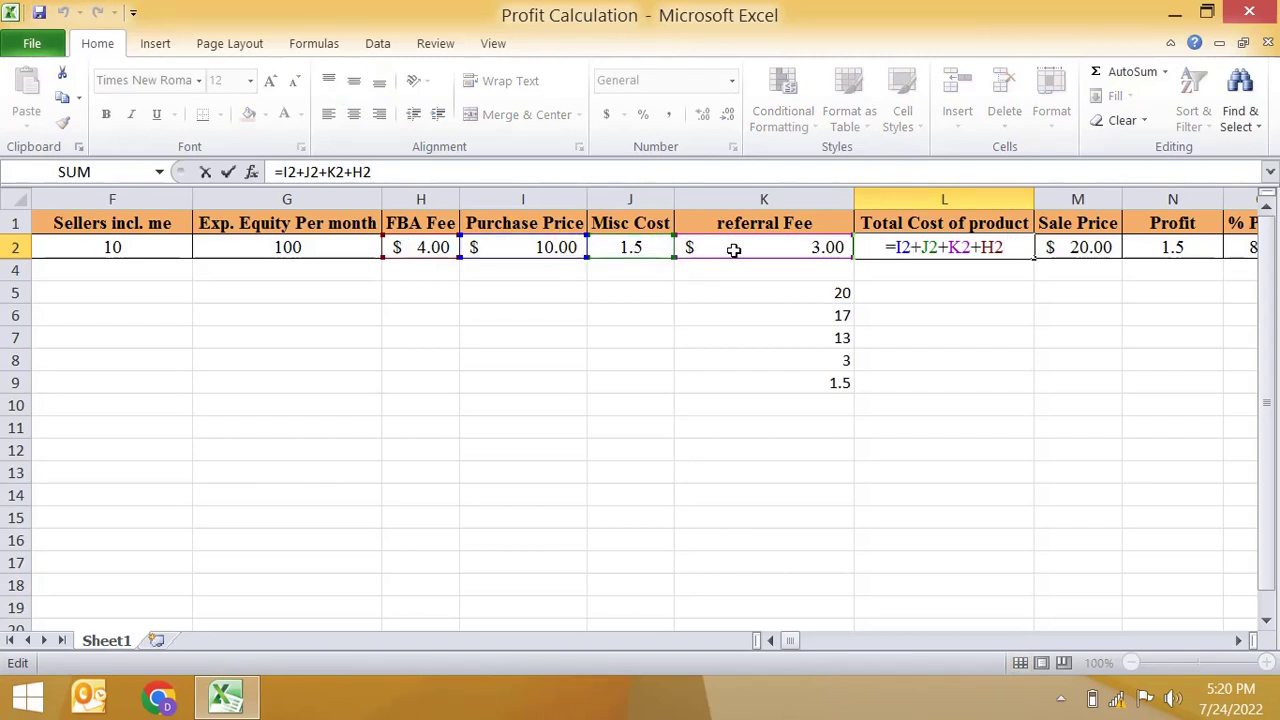
{"action": "key", "text": "Return"}
{"action": "key", "text": "Up"}
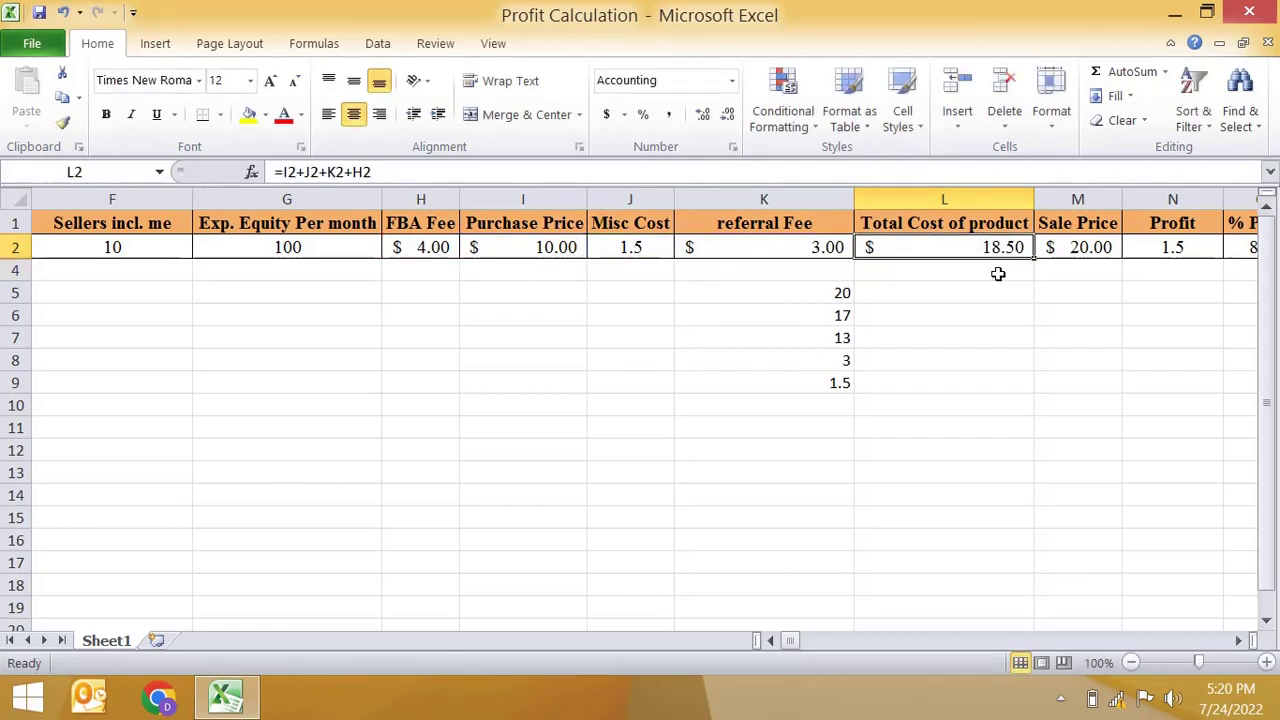
{"action": "key", "text": "Down"}
{"action": "key", "text": "Up"}
{"action": "key", "text": "Right"}
{"action": "key", "text": "Right"}
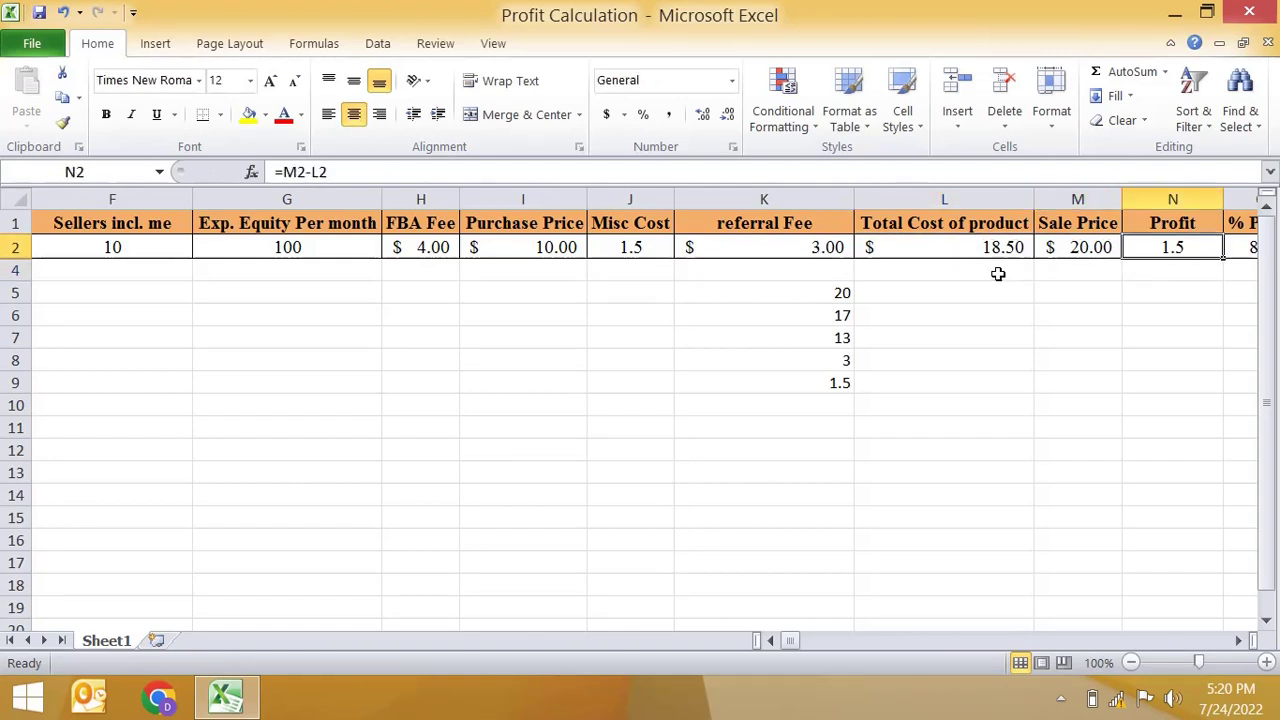
{"action": "key", "text": "Down"}
{"action": "key", "text": "Down"}
{"action": "key", "text": "Up"}
{"action": "key", "text": "Up"}
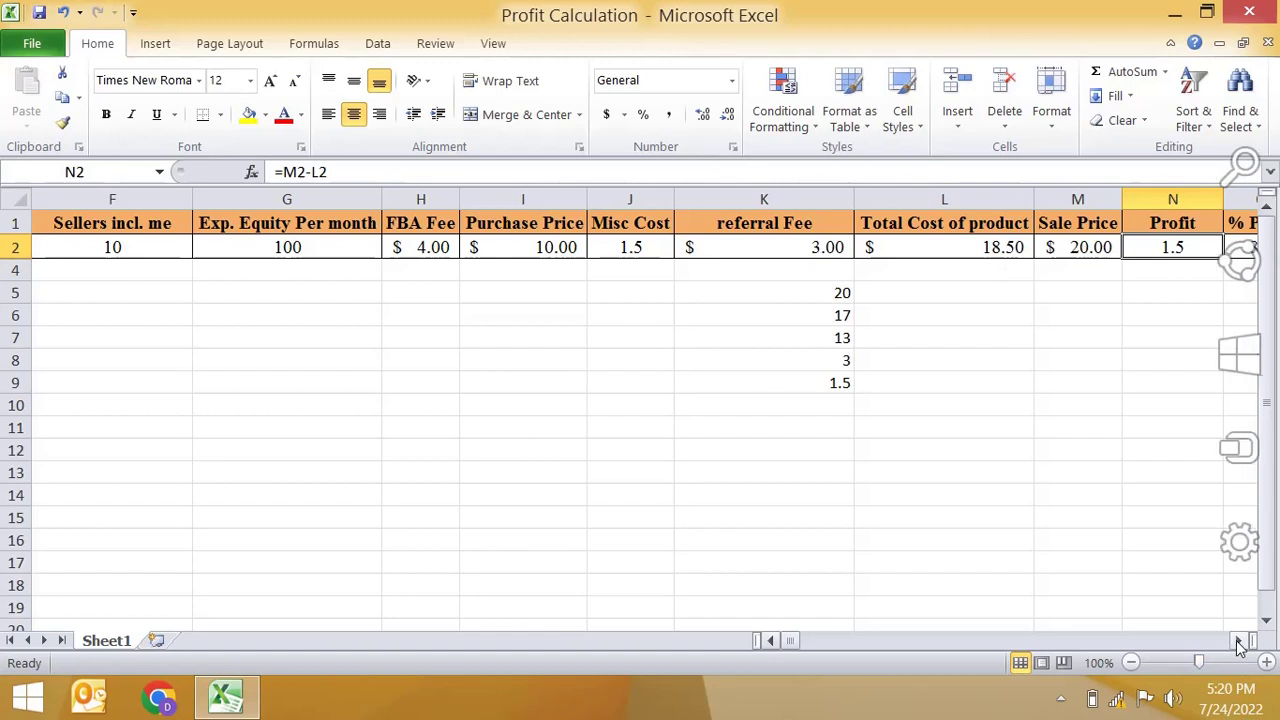
Step: Clear the manual profit breakdown from cells K5 to K10
{"action": "left_click_drag", "start_coordinate": [837, 314], "coordinate": [815, 383]}
{"action": "left_click_drag", "start_coordinate": [786, 290], "coordinate": [791, 397]}
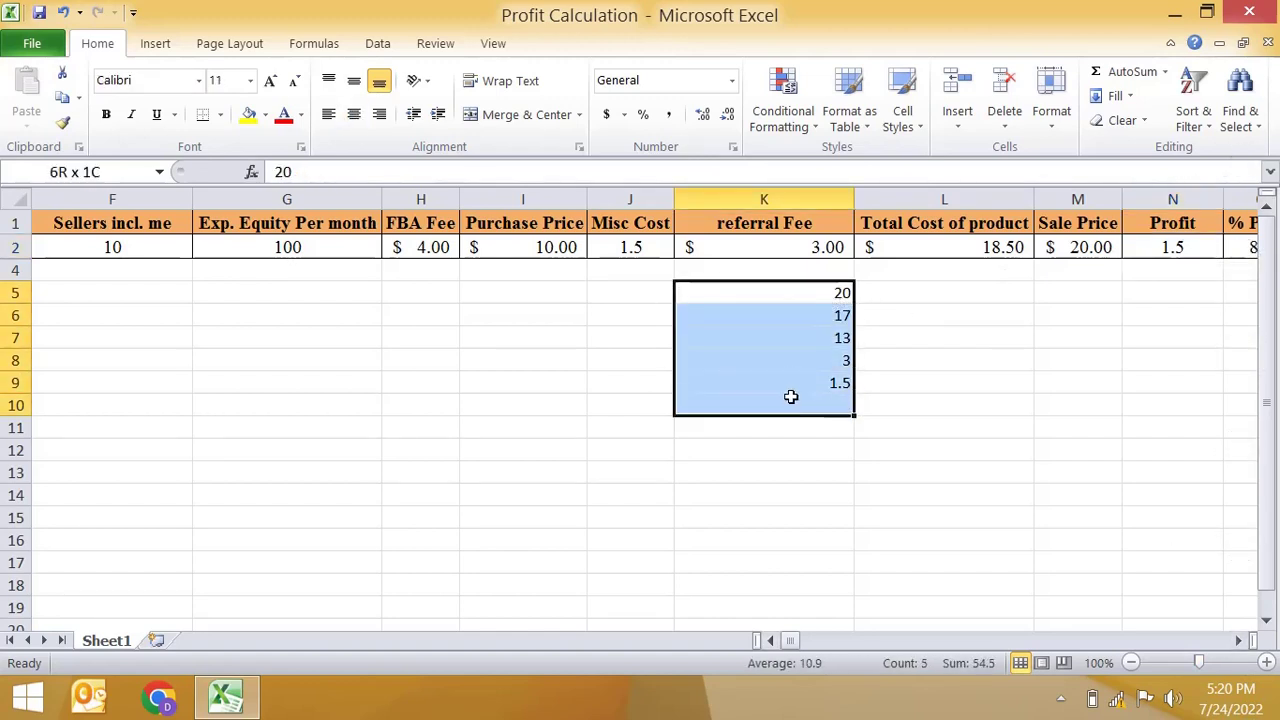
{"action": "key", "text": "Delete"}
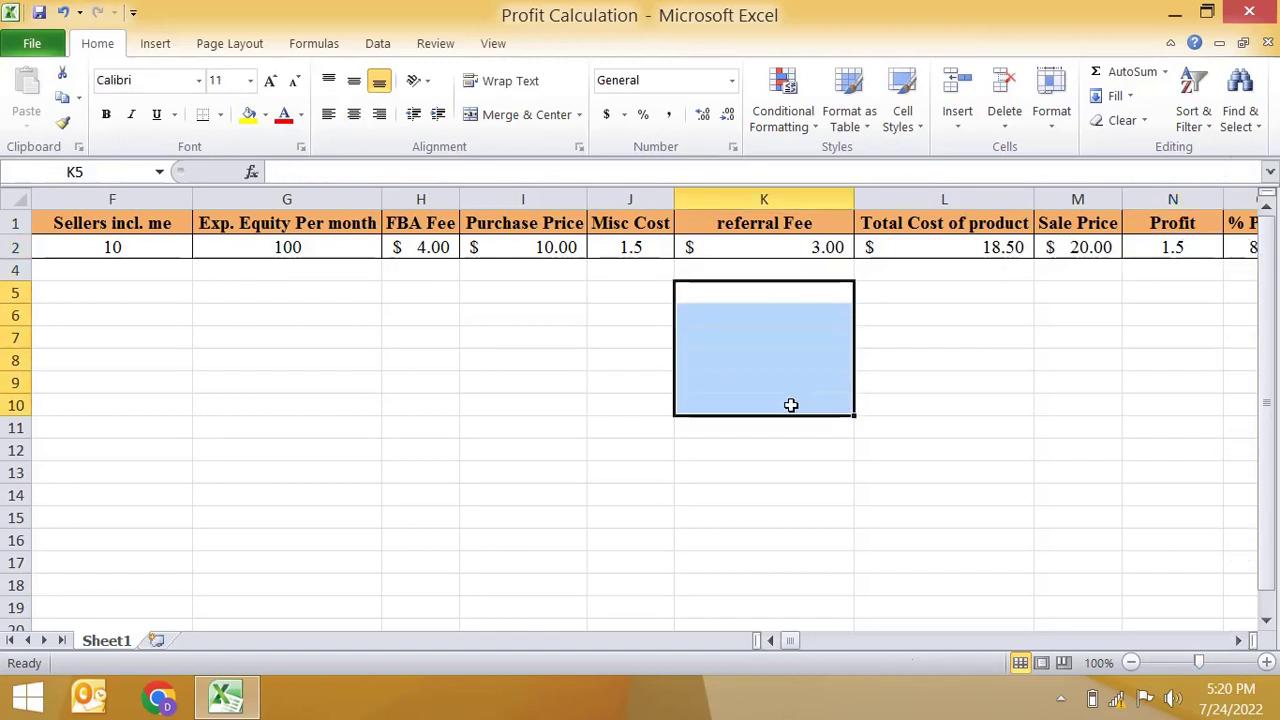
Step: Rename the % Profit column header in cell O1 as ROI
{"action": "left_click", "coordinate": [1239, 628]}
{"action": "scroll", "coordinate": [1030, 310], "scroll_direction": "up", "scroll_amount": 1}
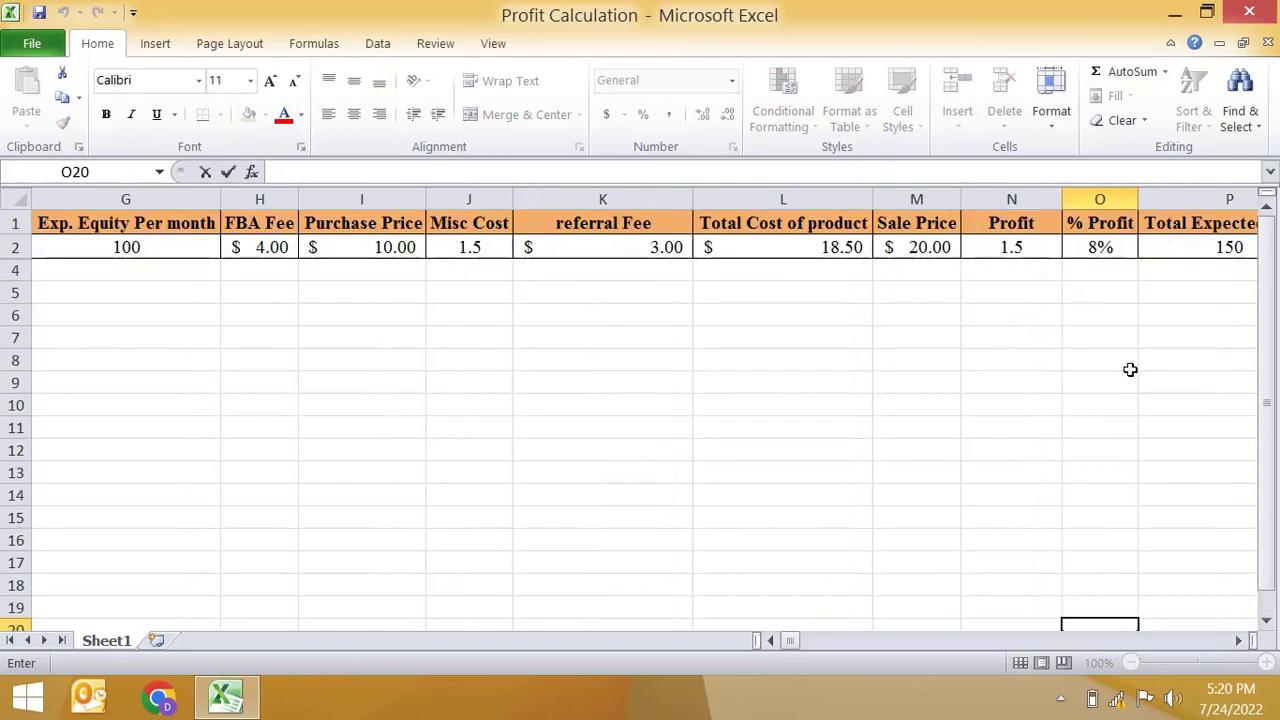
{"action": "left_click", "coordinate": [1104, 224]}
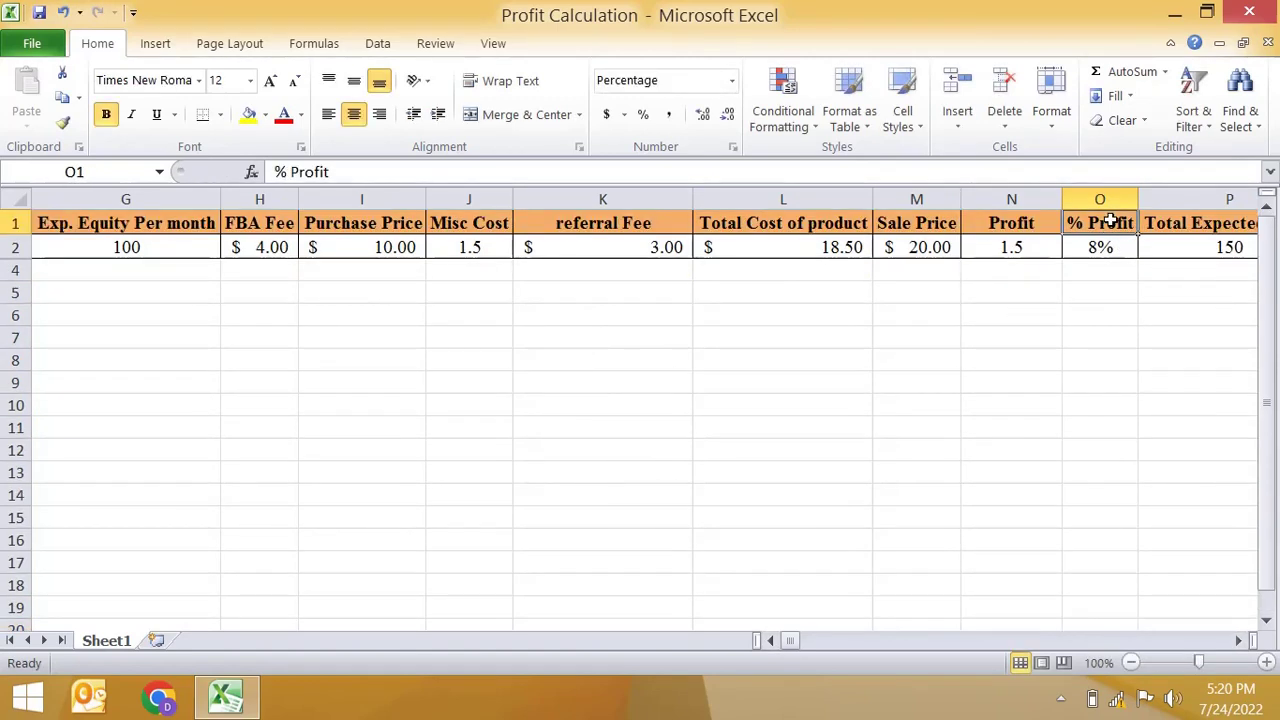
{"action": "type", "text": "ROI"}
{"action": "key", "text": "Return"}
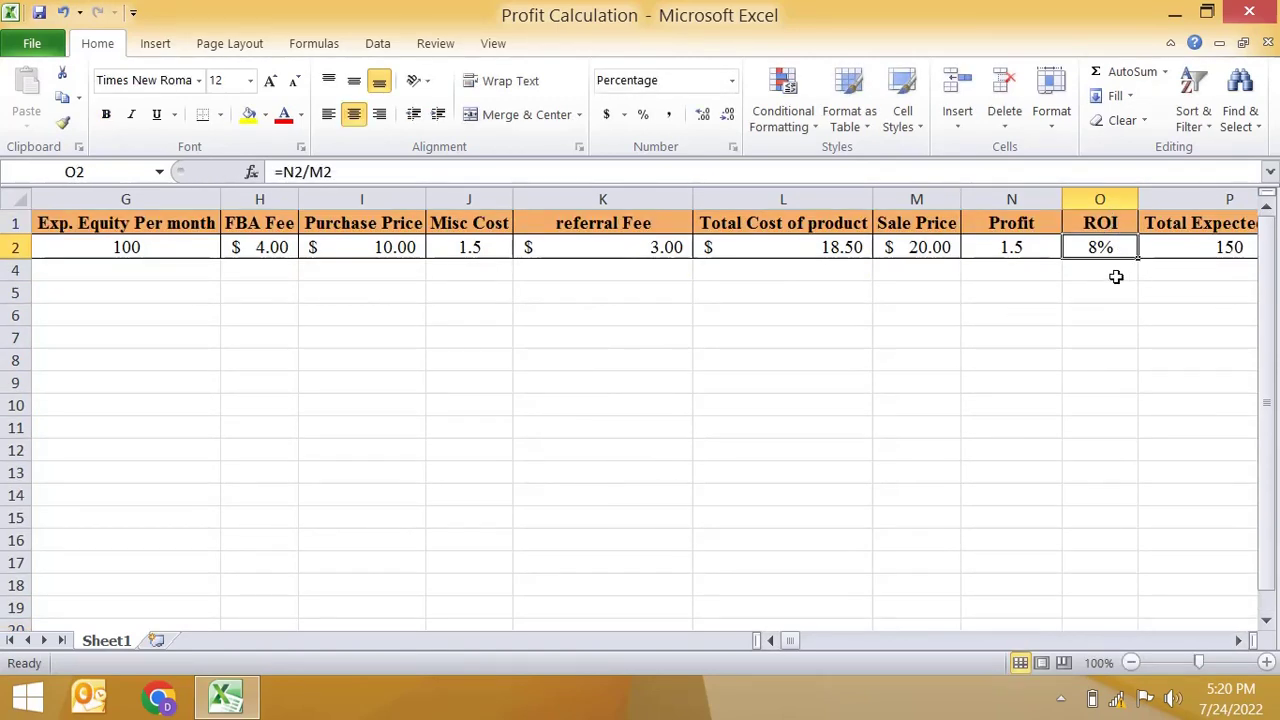
Step: Examine the ROI formula in cell O2 and the profit and sale price cells it refers to
{"action": "double_click", "coordinate": [1111, 249]}
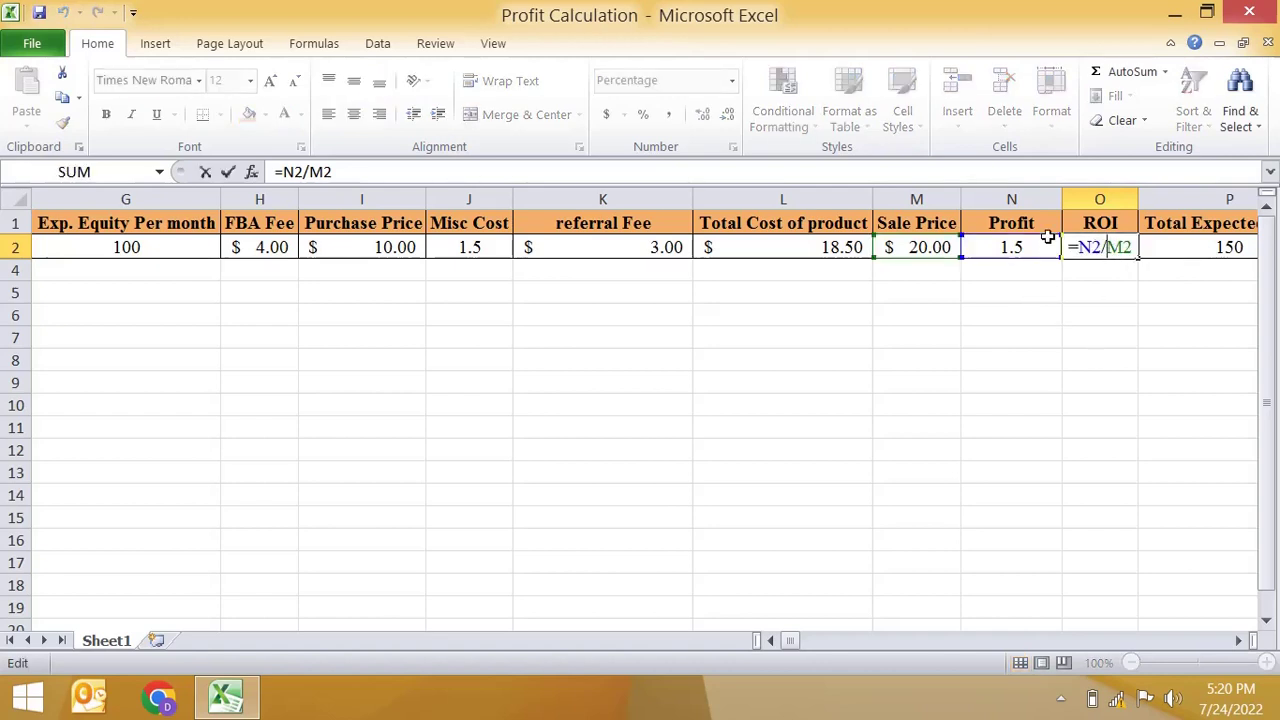
{"action": "key", "text": "Return"}
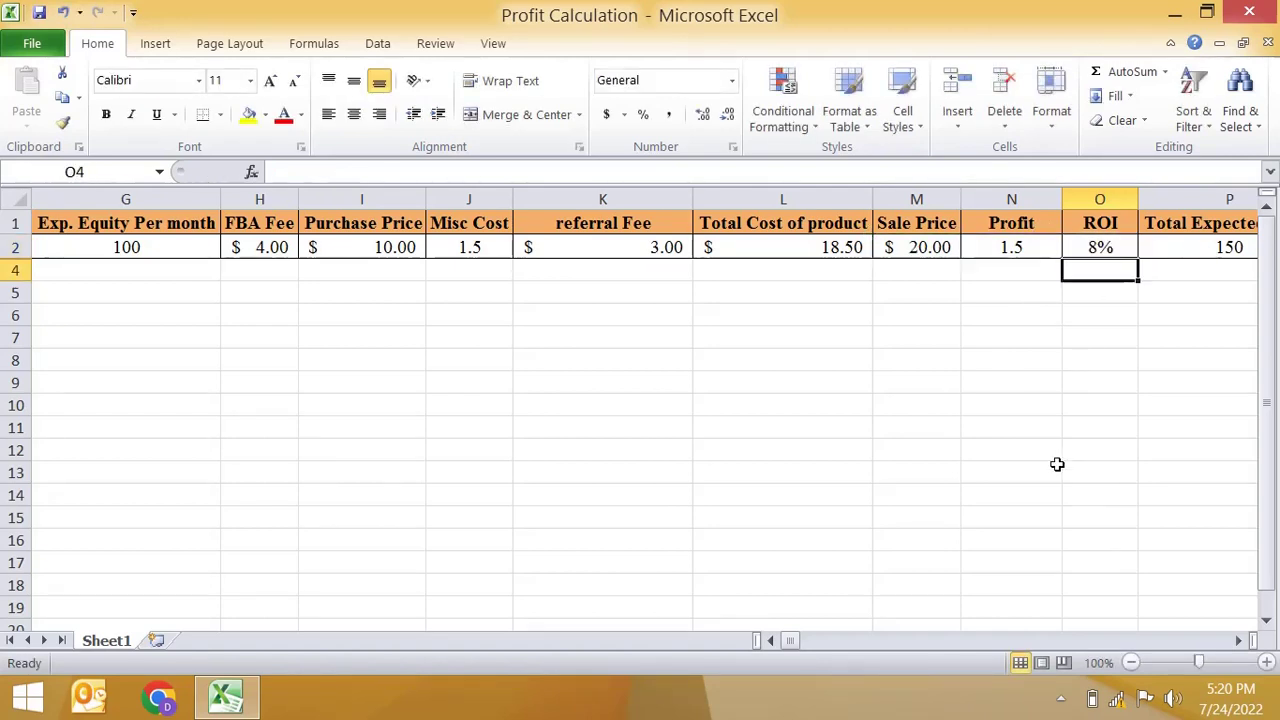
{"action": "key", "text": "Up"}
{"action": "key", "text": "Up"}
{"action": "key", "text": "Down"}
{"action": "key", "text": "Up"}
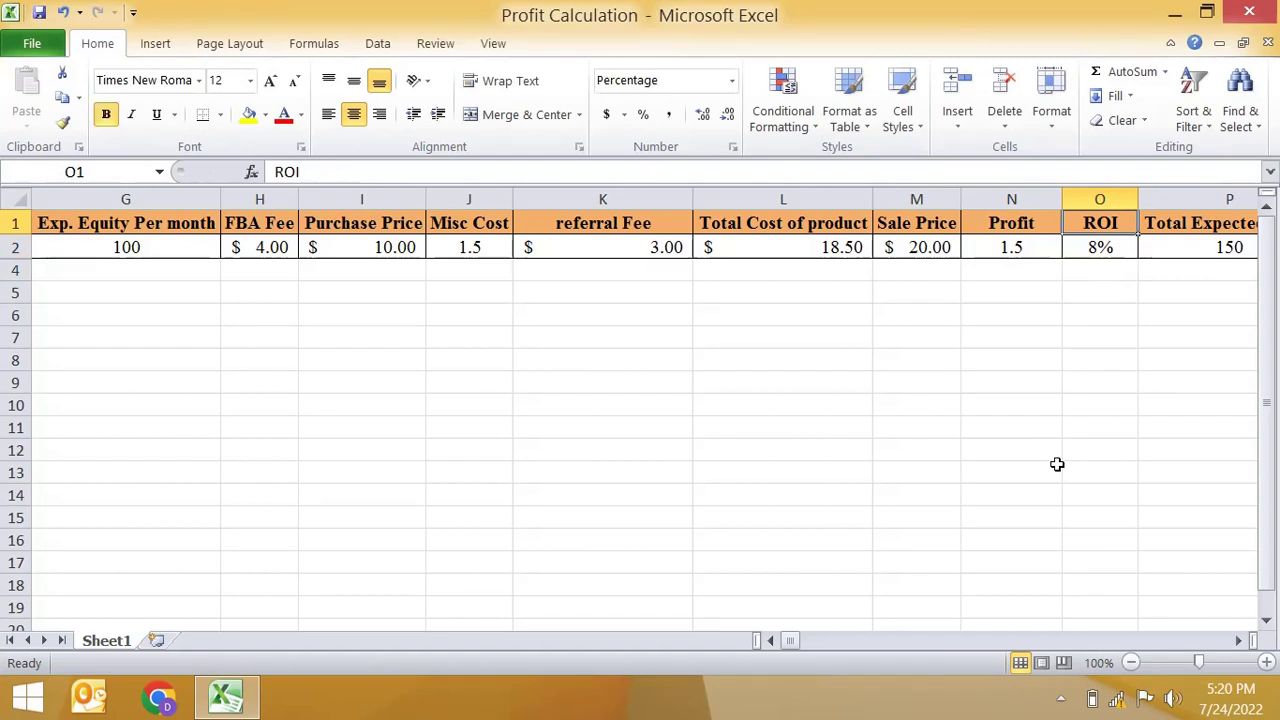
{"action": "key", "text": "Down"}
{"action": "key", "text": "Up"}
{"action": "key", "text": "Down"}
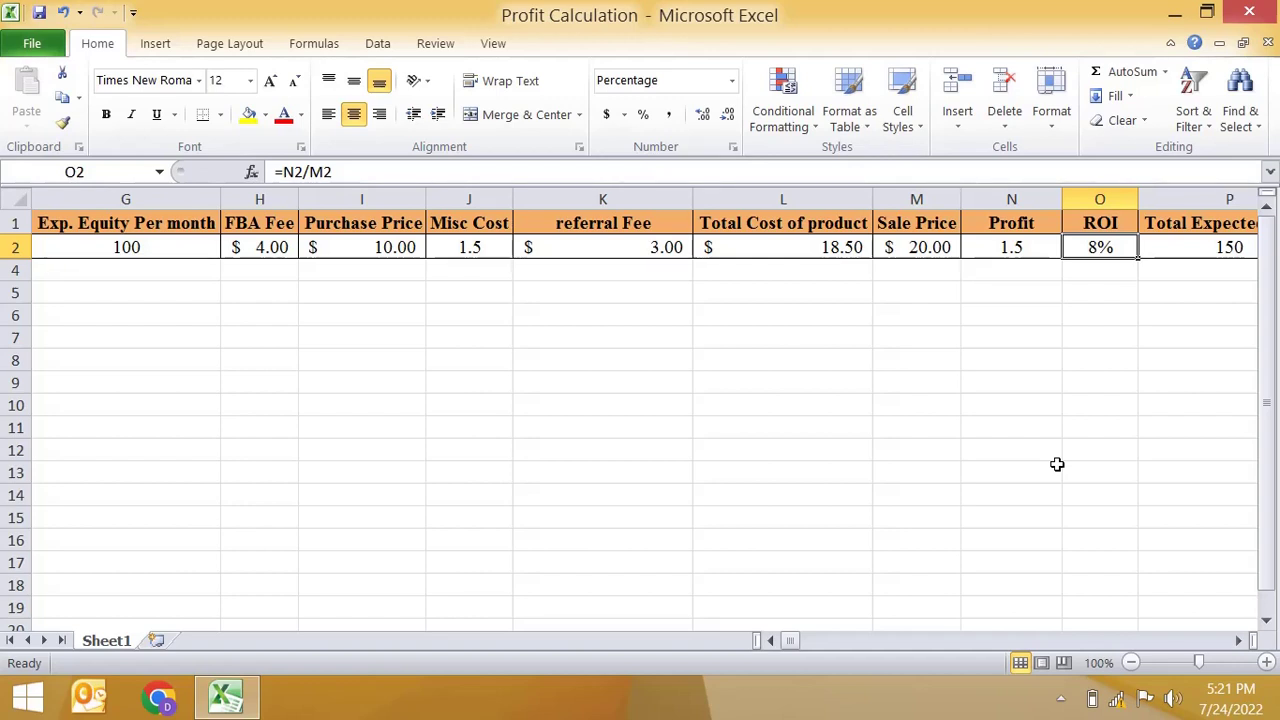
Step: Set product ABC's sale price in cell M2 to 22 and check the profit in N2
{"action": "left_click", "coordinate": [918, 240]}
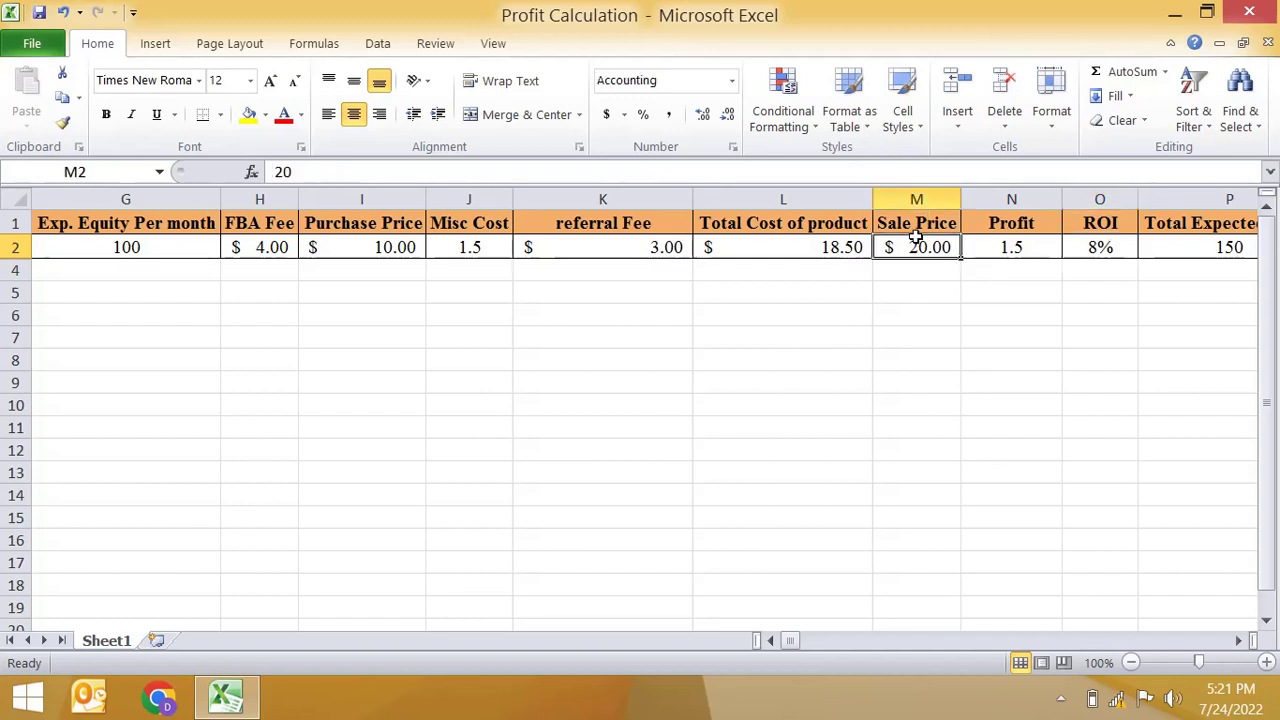
{"action": "type", "text": "22"}
{"action": "key", "text": "Return"}
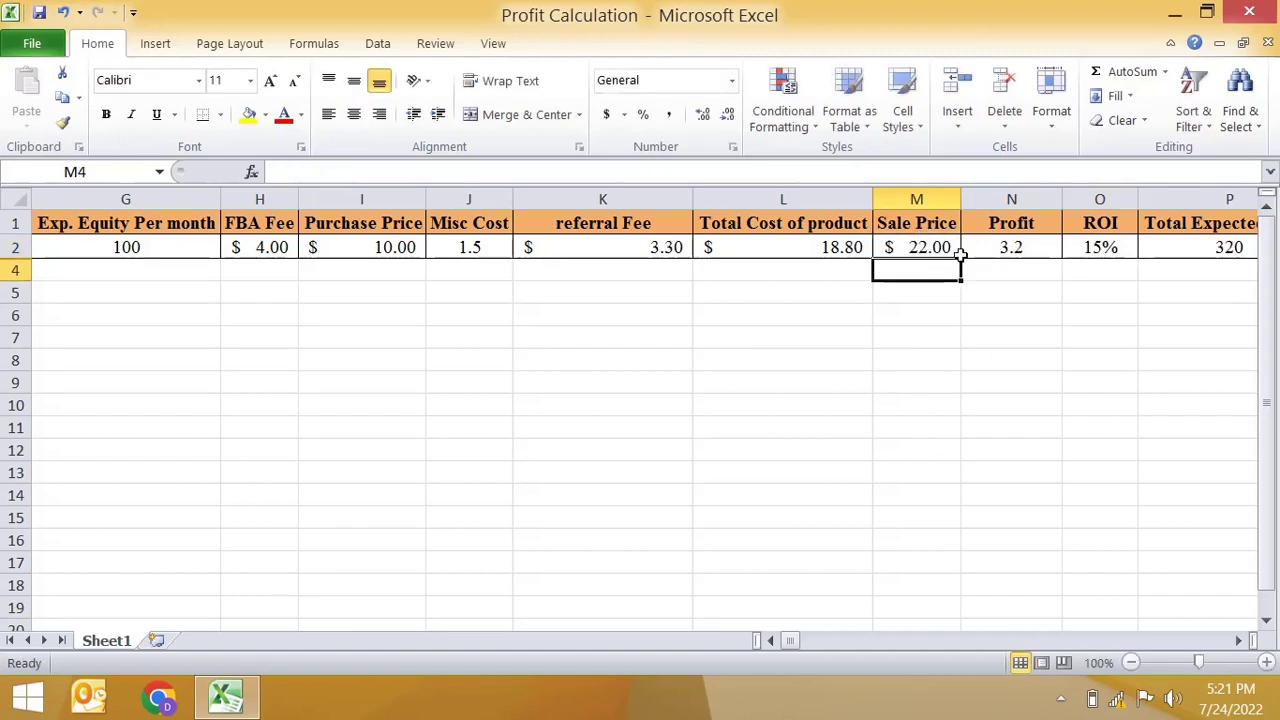
{"action": "left_click", "coordinate": [1140, 238]}
{"action": "left_click", "coordinate": [1034, 240]}
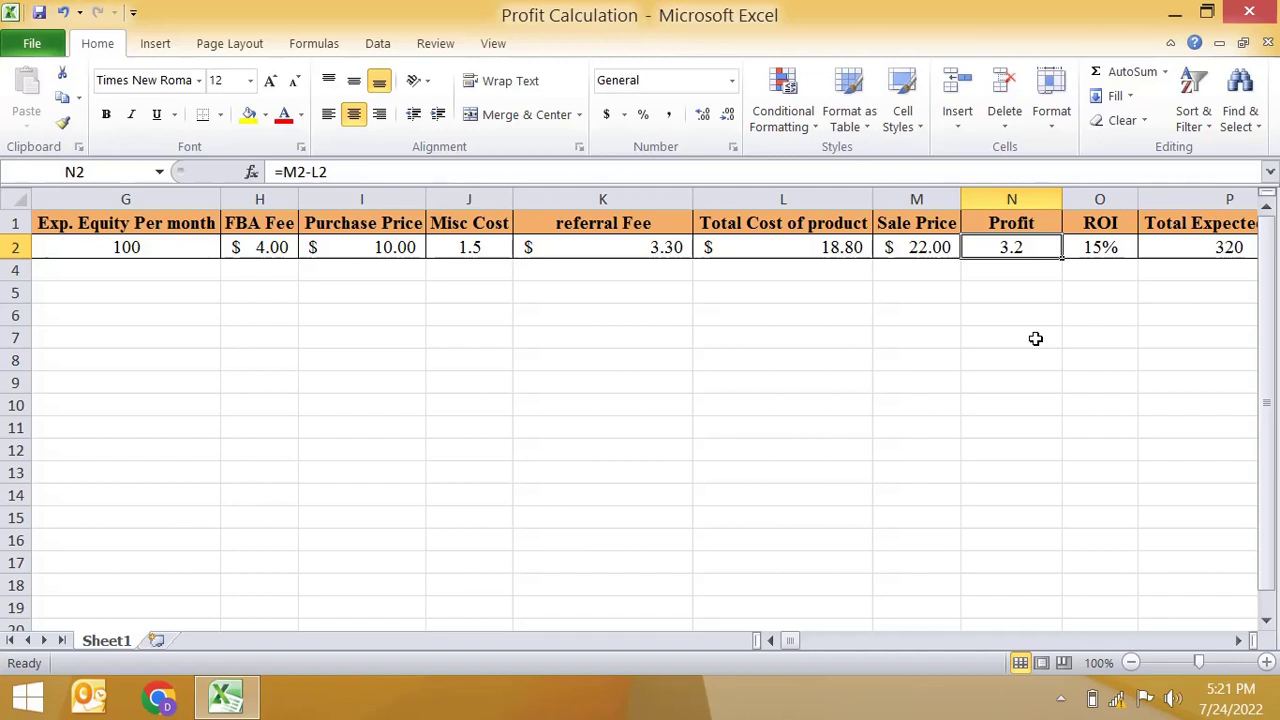
Step: Review the monthly units sold, the number of sellers and the expected equity per month formula in E2 to G2
{"action": "left_click", "coordinate": [770, 640]}
{"action": "left_click", "coordinate": [770, 640]}
{"action": "left_click", "coordinate": [770, 640]}
{"action": "left_click", "coordinate": [770, 640]}
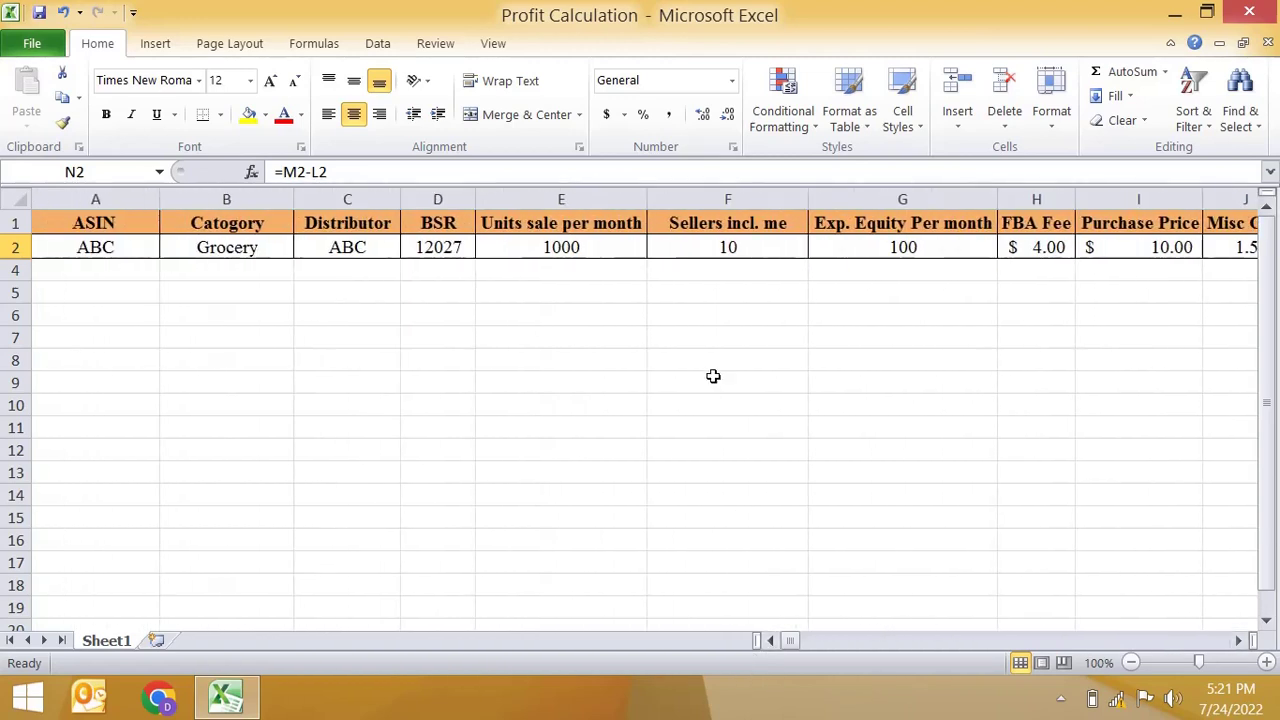
{"action": "left_click", "coordinate": [600, 247]}
{"action": "left_click", "coordinate": [754, 241]}
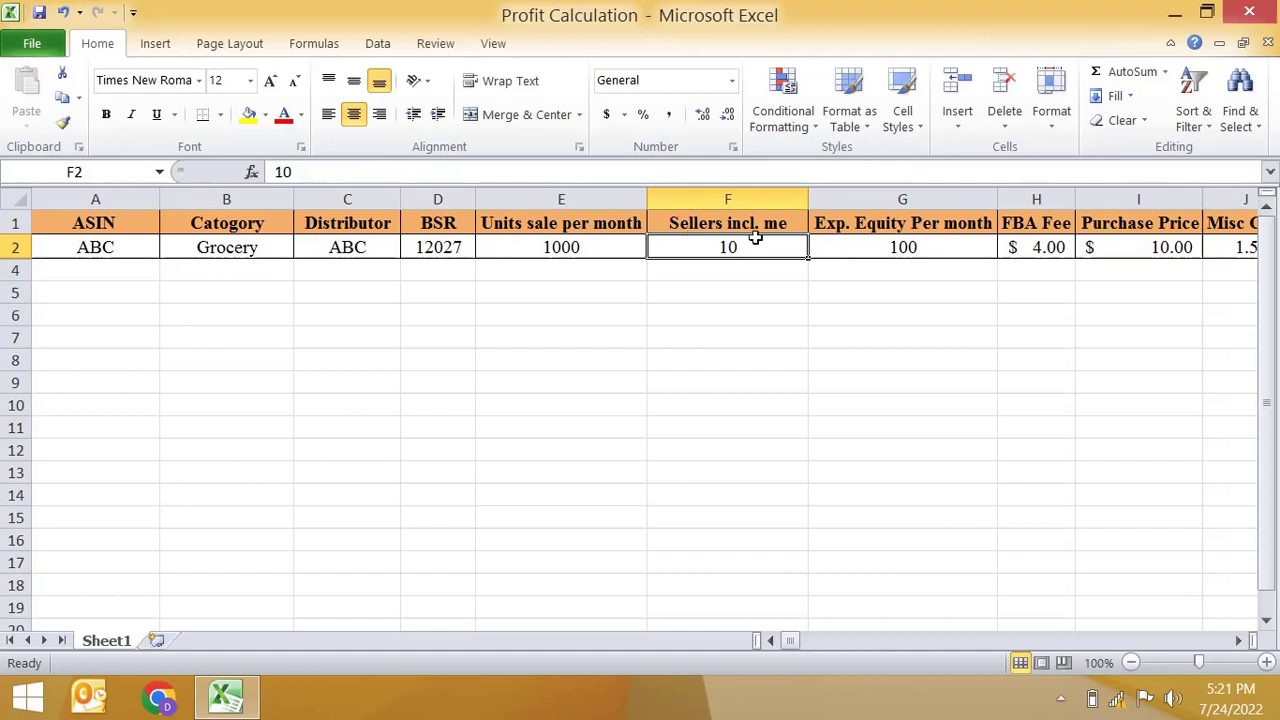
{"action": "double_click", "coordinate": [955, 247]}
{"action": "key", "text": "Return"}
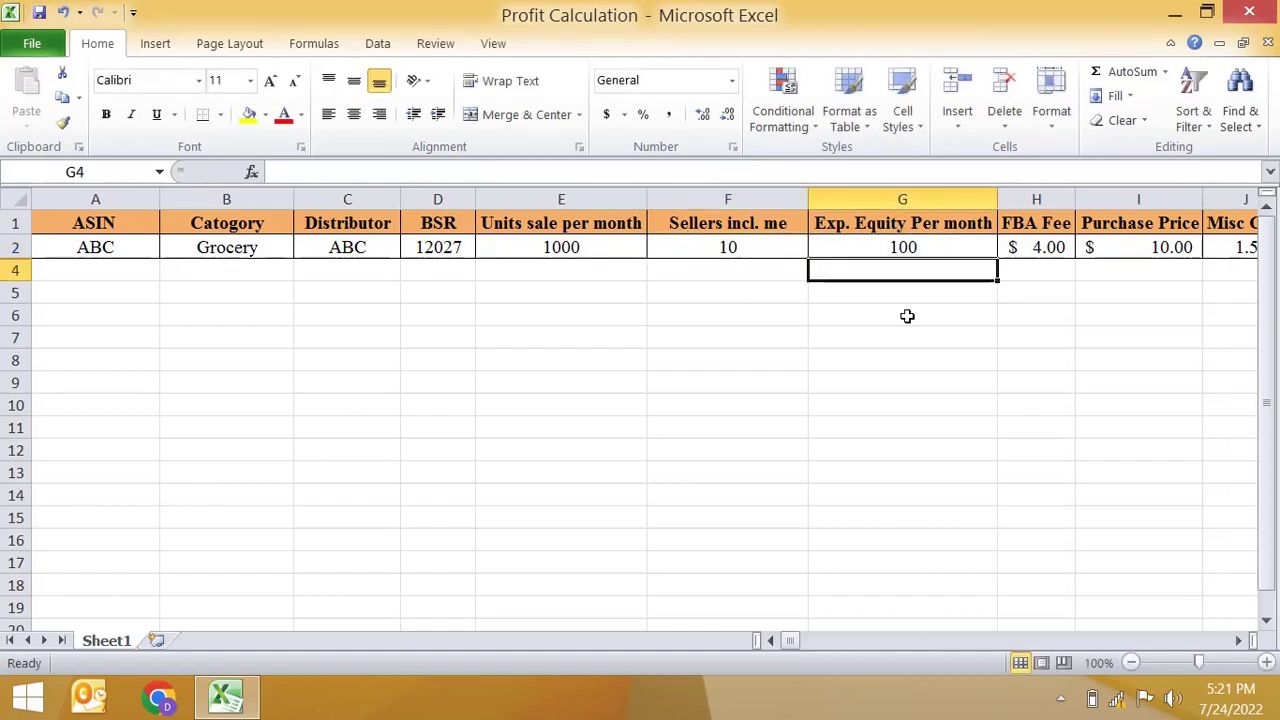
Step: Compare the expected equity in G2 and the profit in N2 with the total expected profit formula in P2
{"action": "left_click", "coordinate": [1239, 640]}
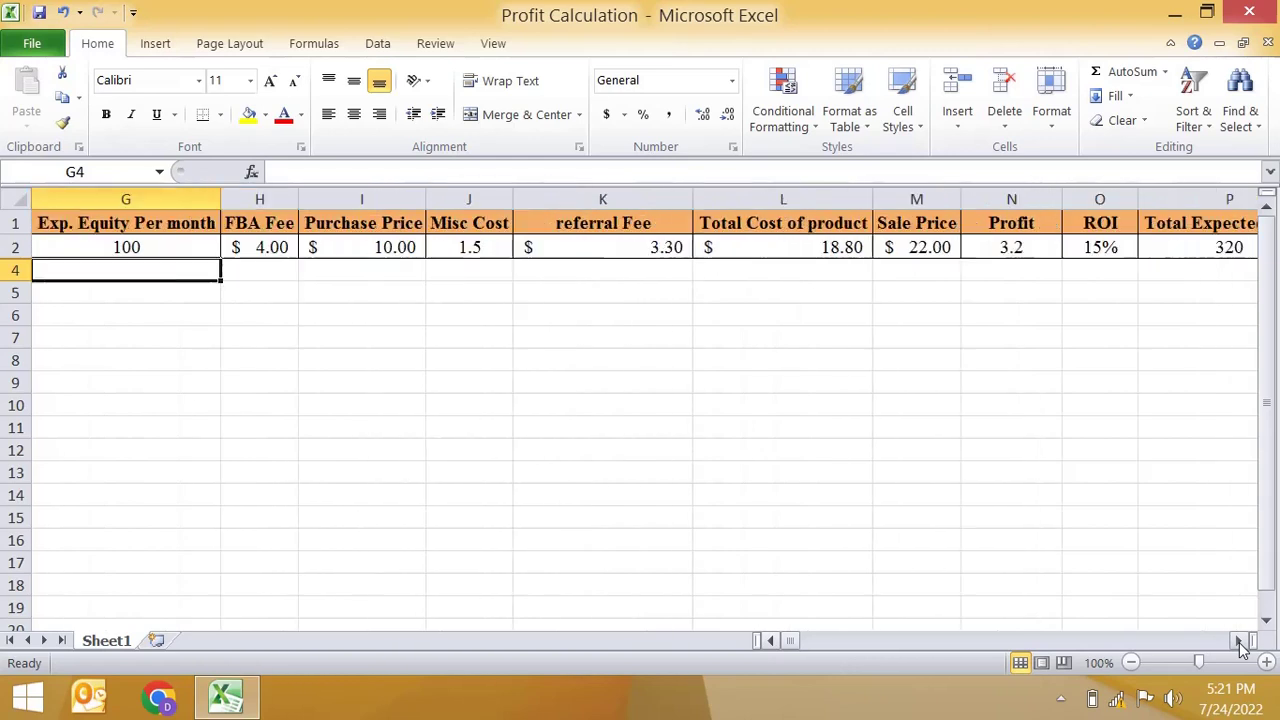
{"action": "left_click", "coordinate": [1022, 256]}
{"action": "left_click", "coordinate": [91, 249]}
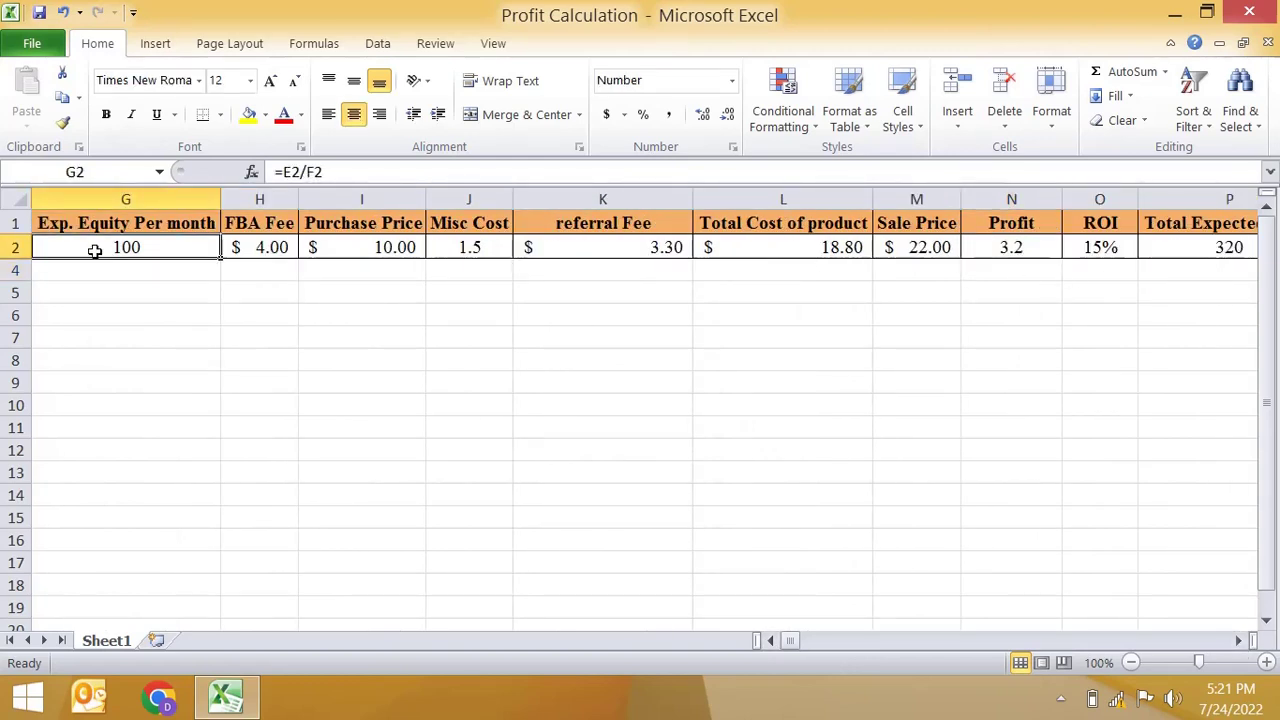
{"action": "left_click", "coordinate": [1015, 265]}
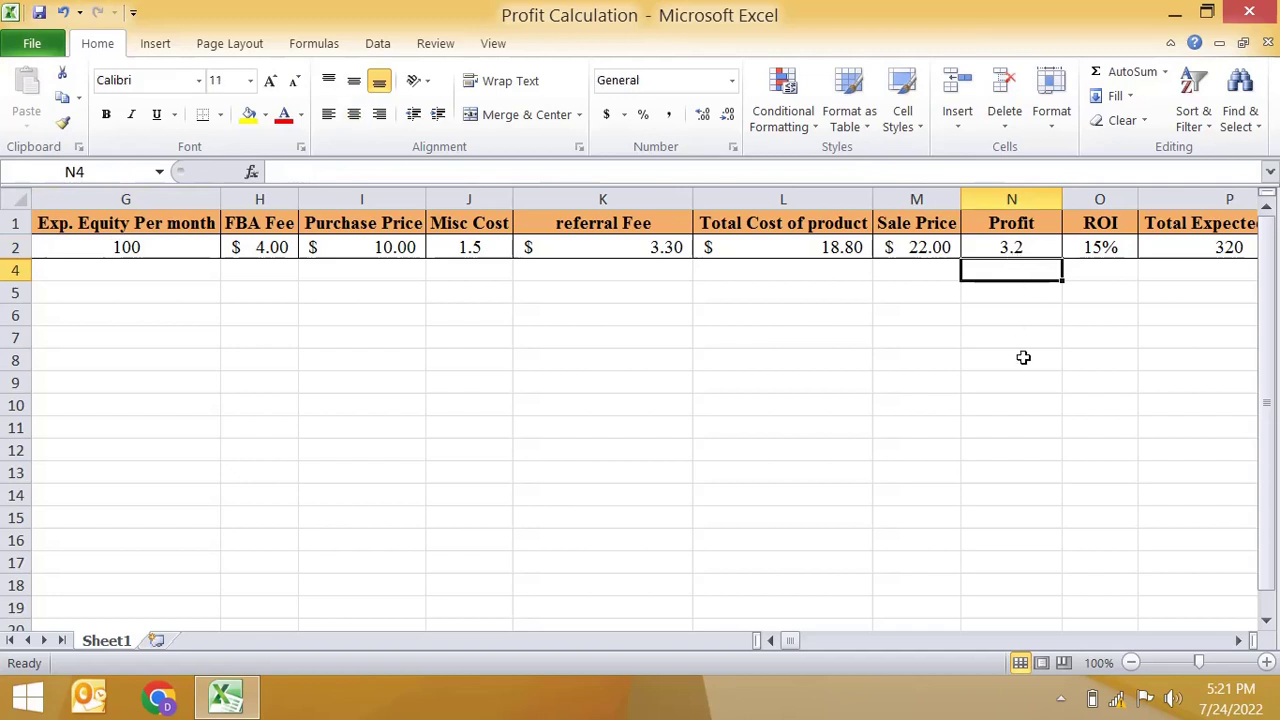
{"action": "left_click", "coordinate": [1033, 251]}
{"action": "left_click", "coordinate": [1198, 252]}
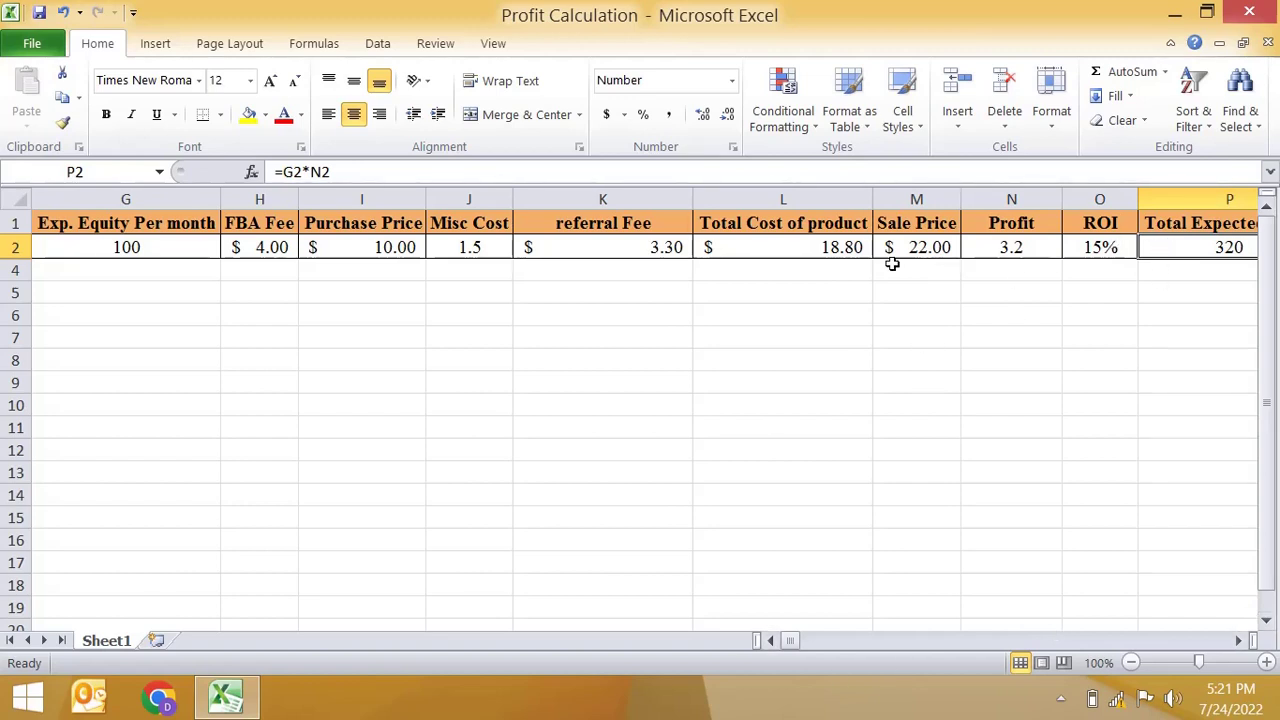
Step: Try expected equity per month values of 10 and 20 in cell G2 to compare the total expected profit
{"action": "left_click", "coordinate": [172, 255]}
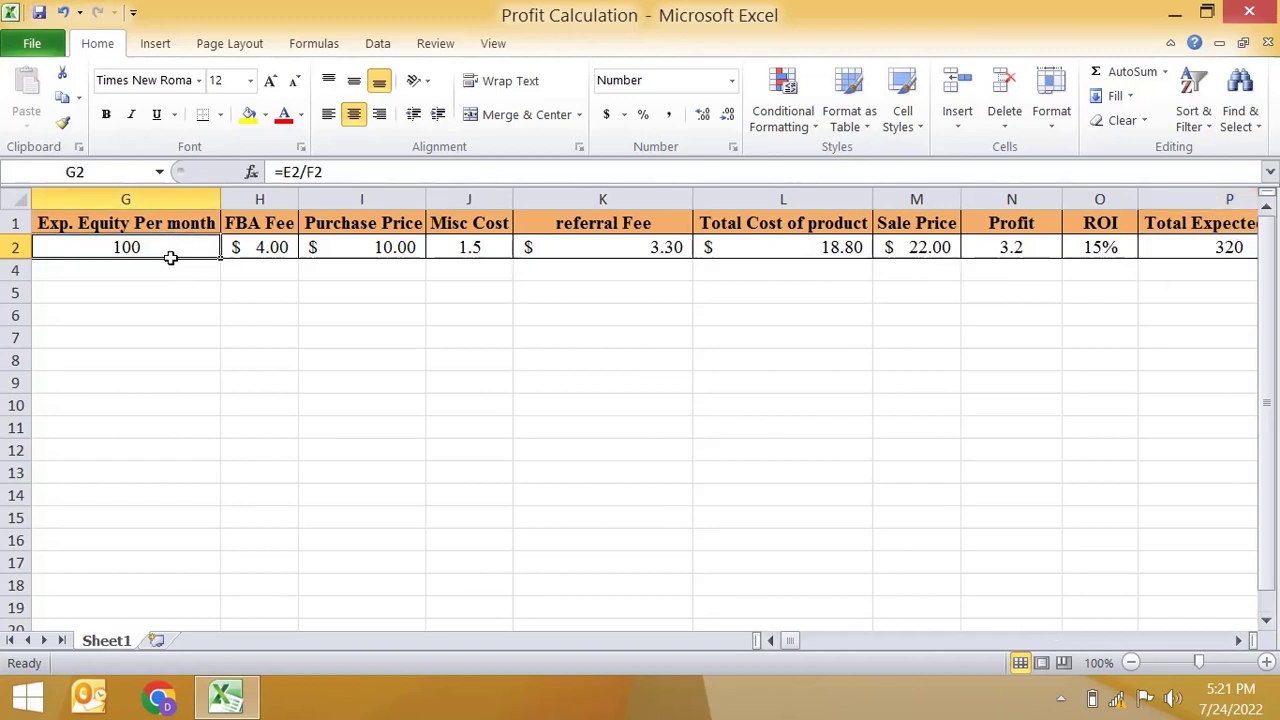
{"action": "type", "text": "10"}
{"action": "key", "text": "Return"}
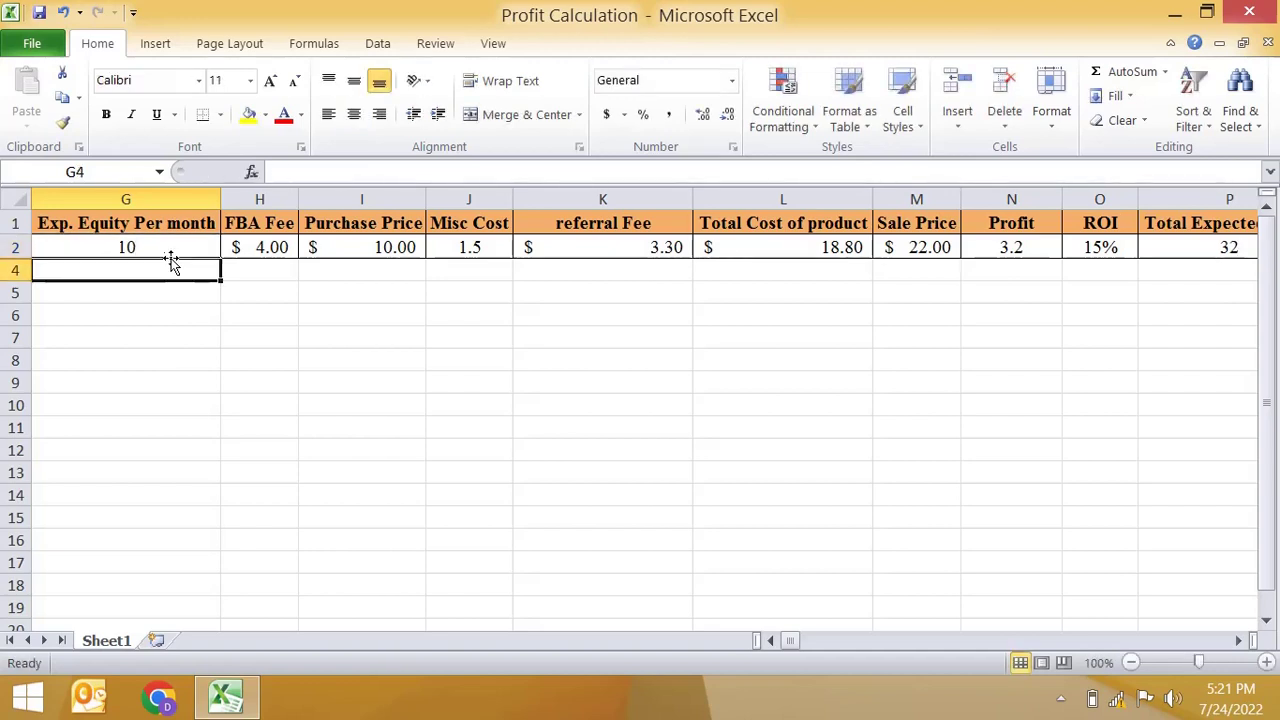
{"action": "left_click", "coordinate": [171, 256]}
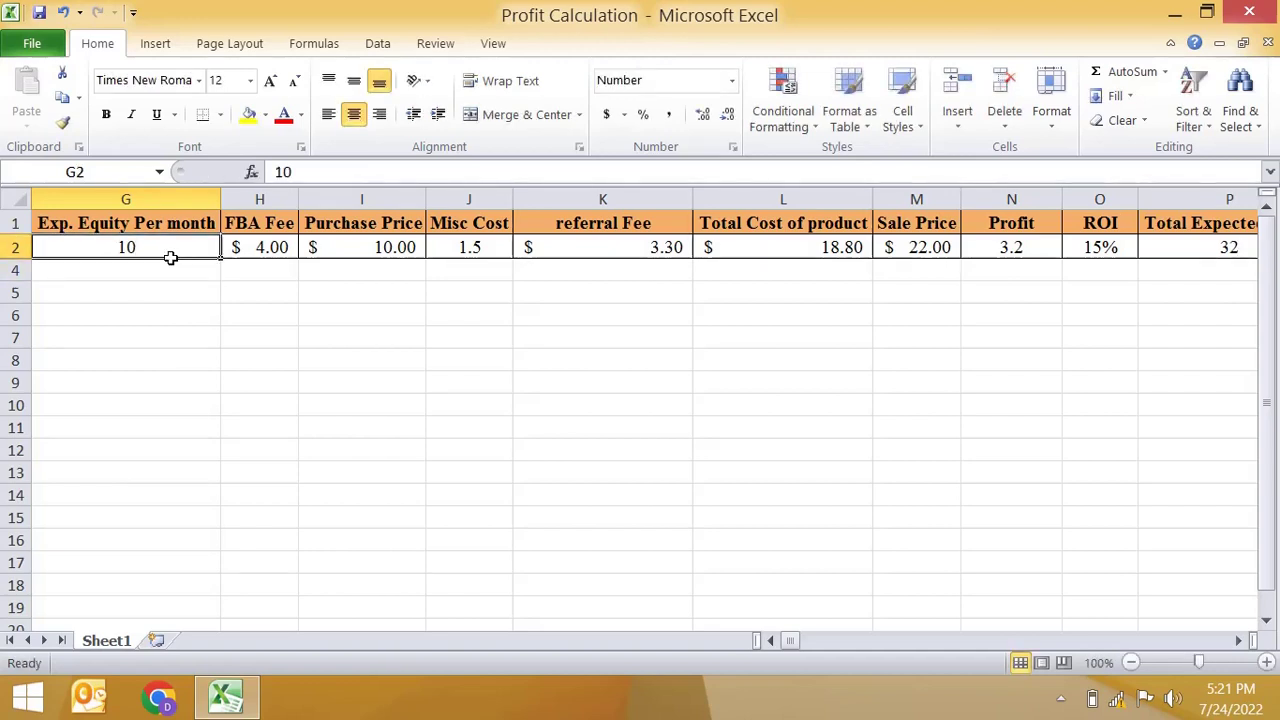
{"action": "type", "text": "20"}
{"action": "key", "text": "Return"}
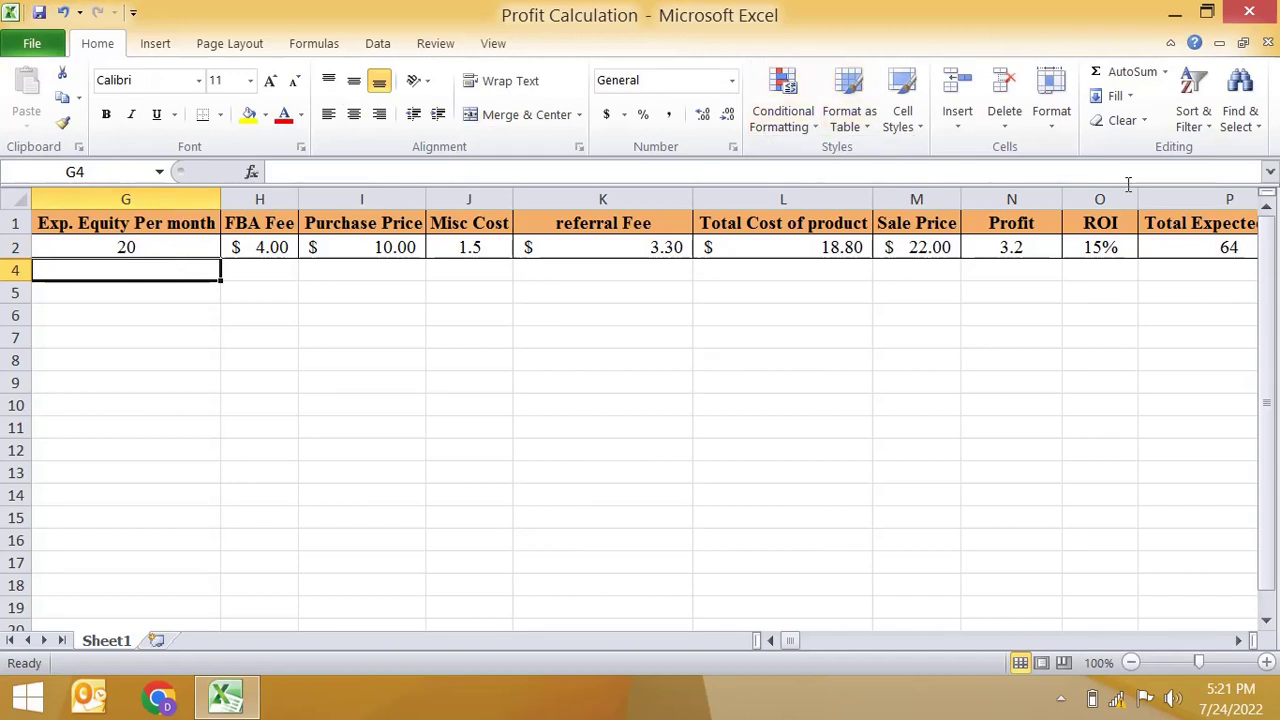
{"action": "left_click", "coordinate": [1175, 259]}
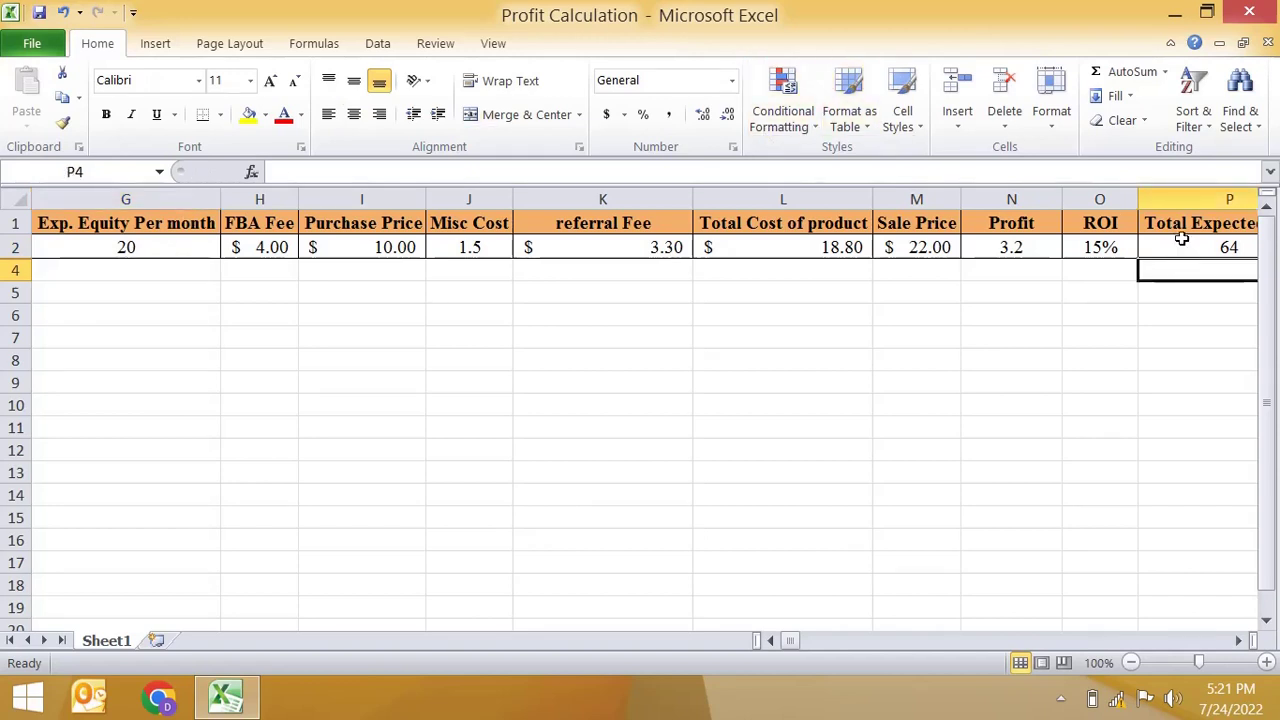
Step: Set the expected equity per month in cell G2 to 50 and review it against the profit in N2
{"action": "left_click", "coordinate": [124, 245]}
{"action": "type", "text": "50"}
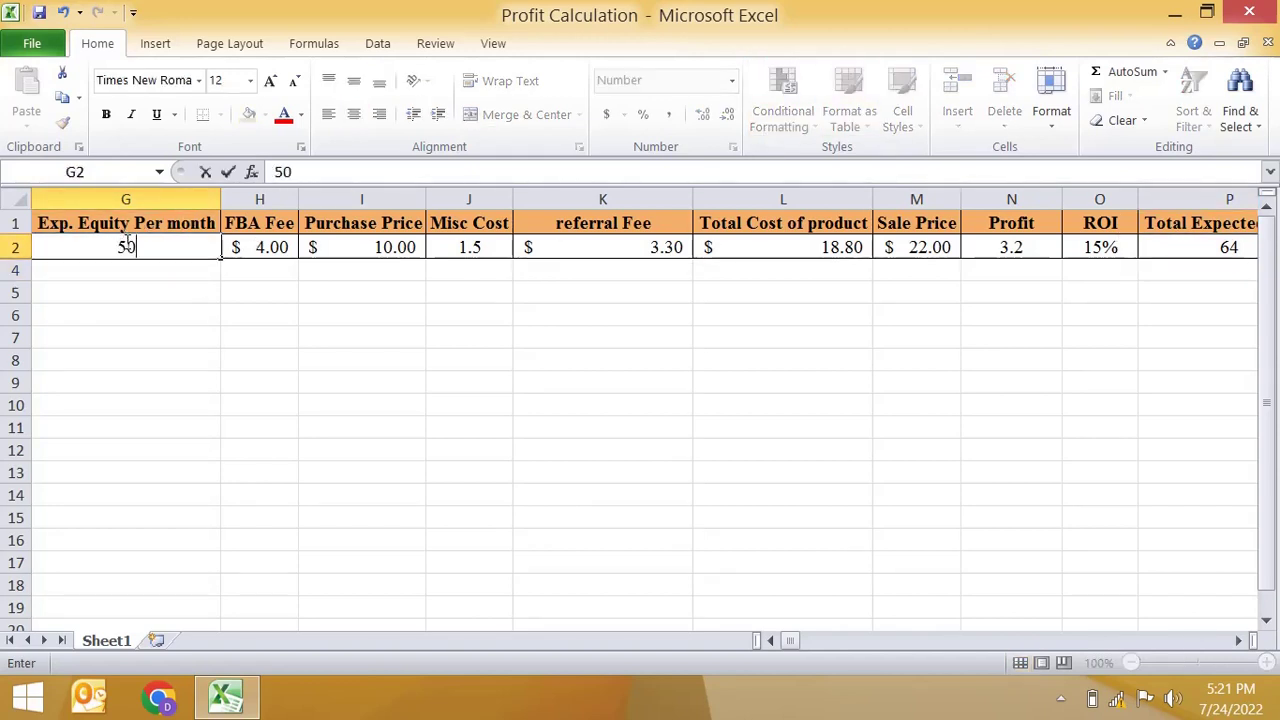
{"action": "key", "text": "Return"}
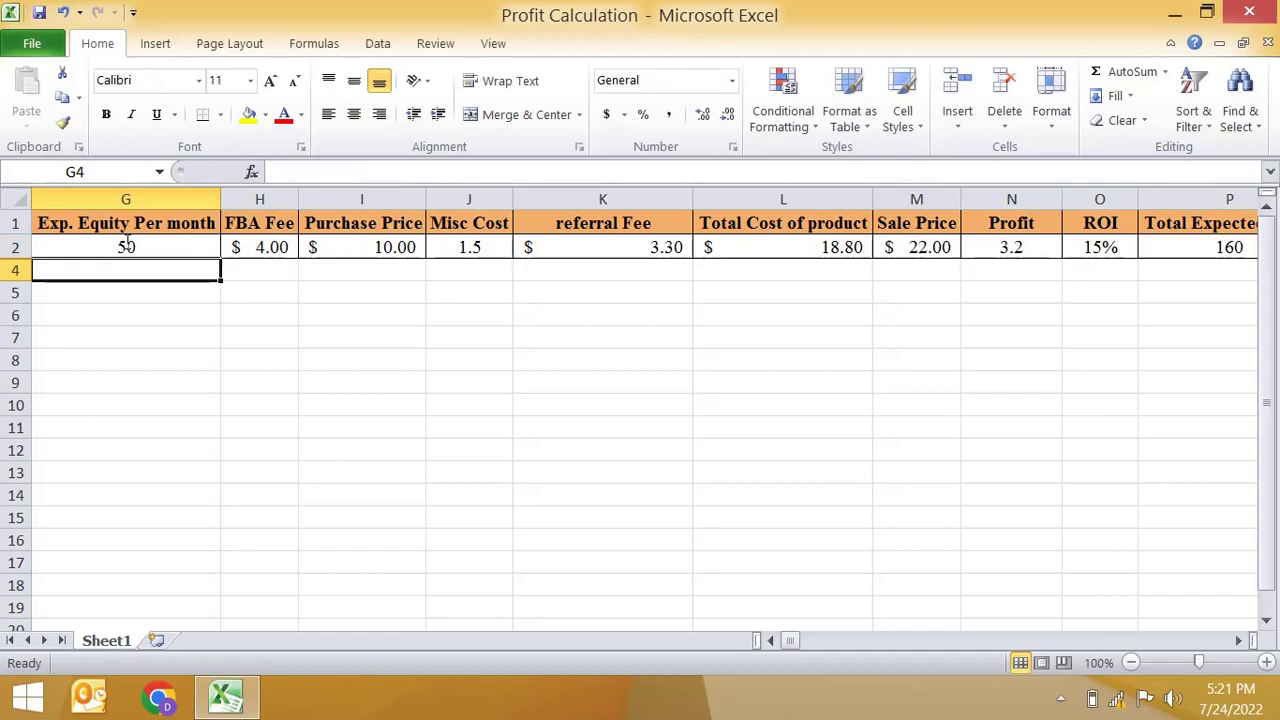
{"action": "left_click", "coordinate": [1043, 245]}
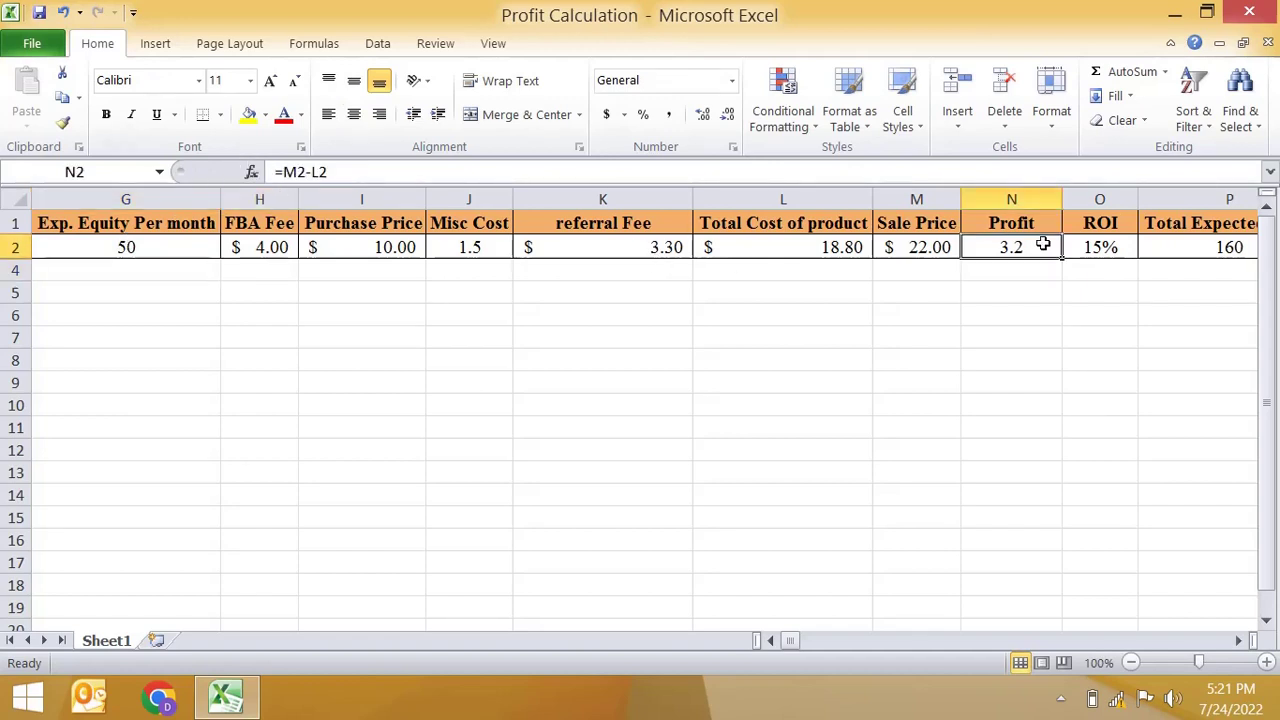
{"action": "left_click", "coordinate": [226, 246]}
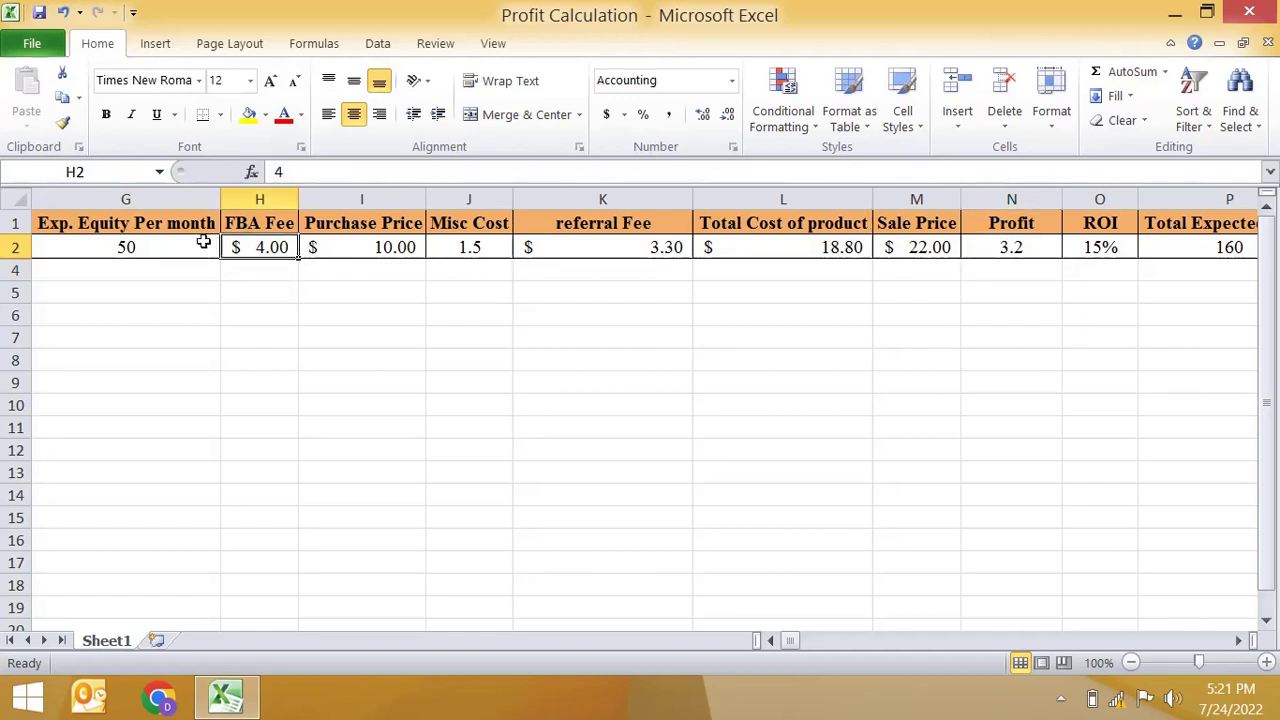
{"action": "left_click", "coordinate": [203, 241]}
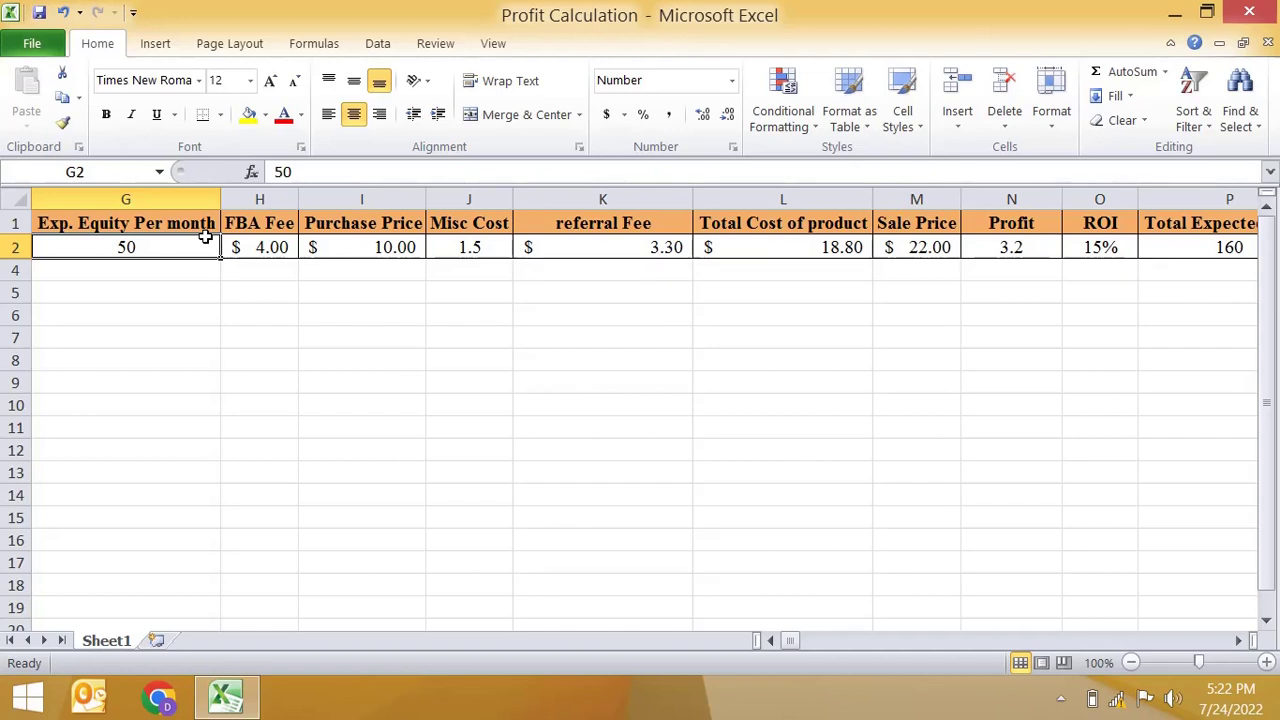
{"action": "left_click", "coordinate": [1047, 247]}
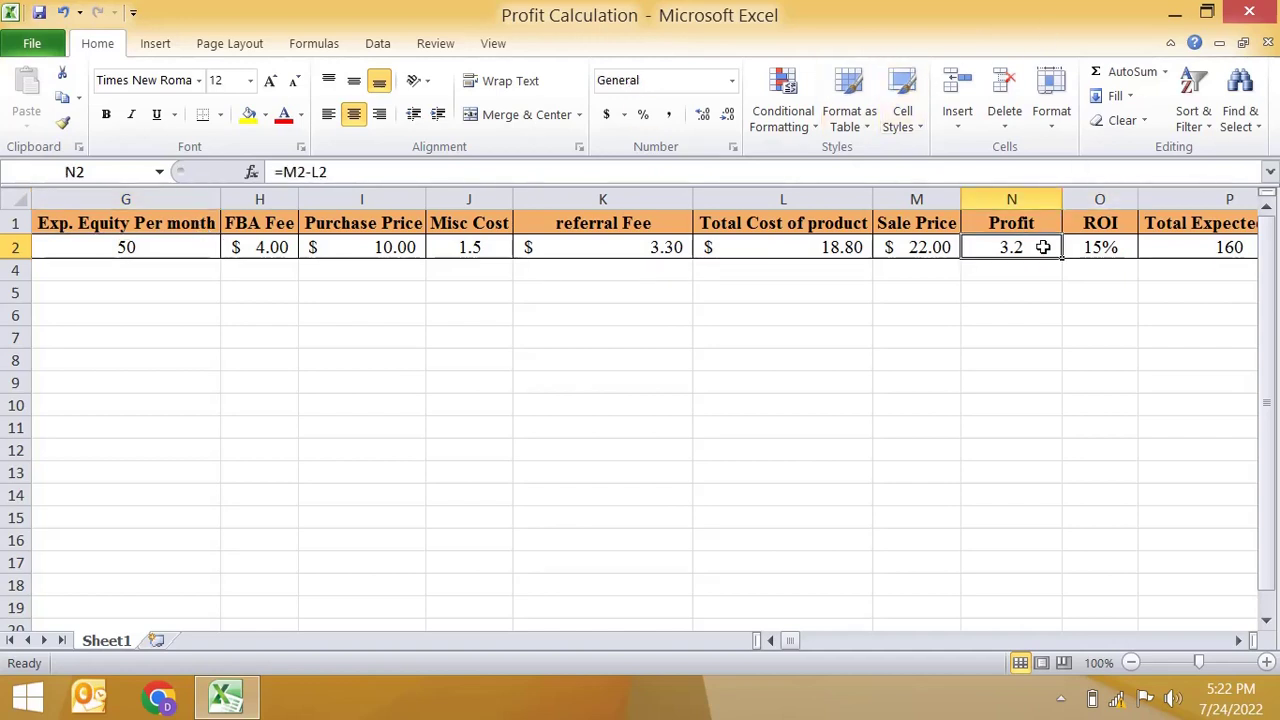
Step: Compare the purchase price in I2 with the total cost in L2 and try a sale price of 15 in M2
{"action": "left_click", "coordinate": [368, 247]}
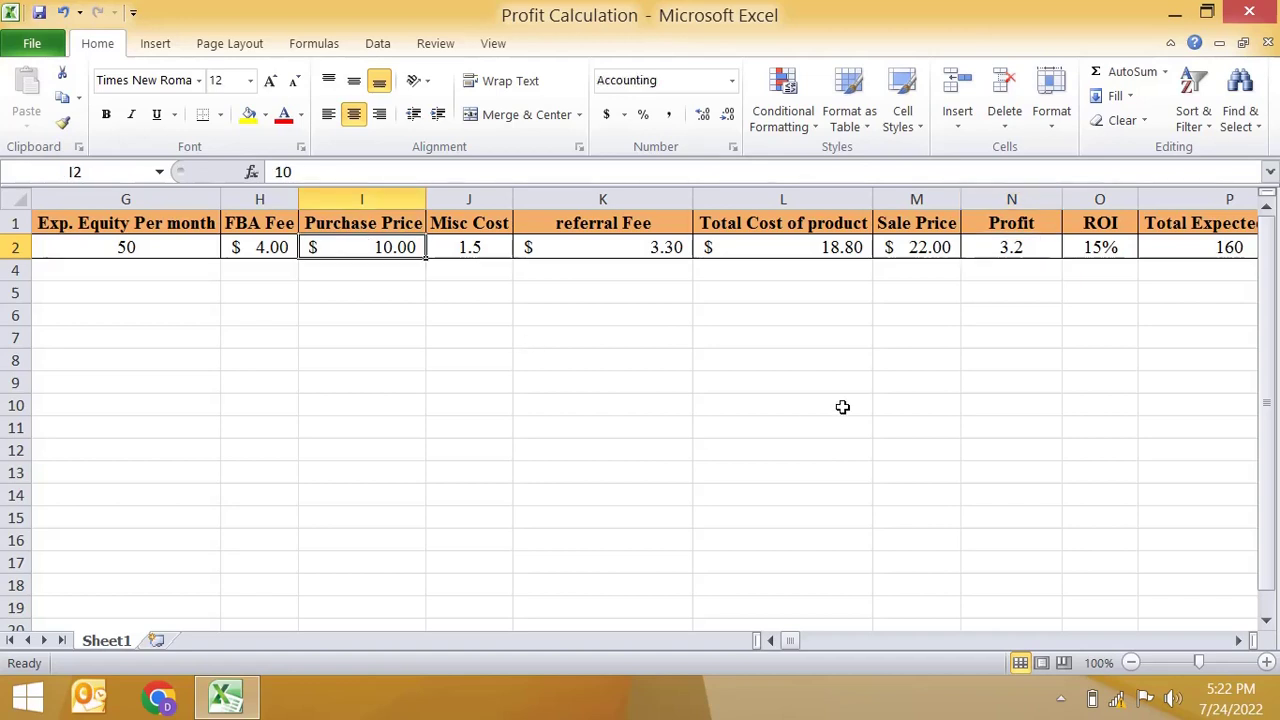
{"action": "left_click", "coordinate": [834, 250]}
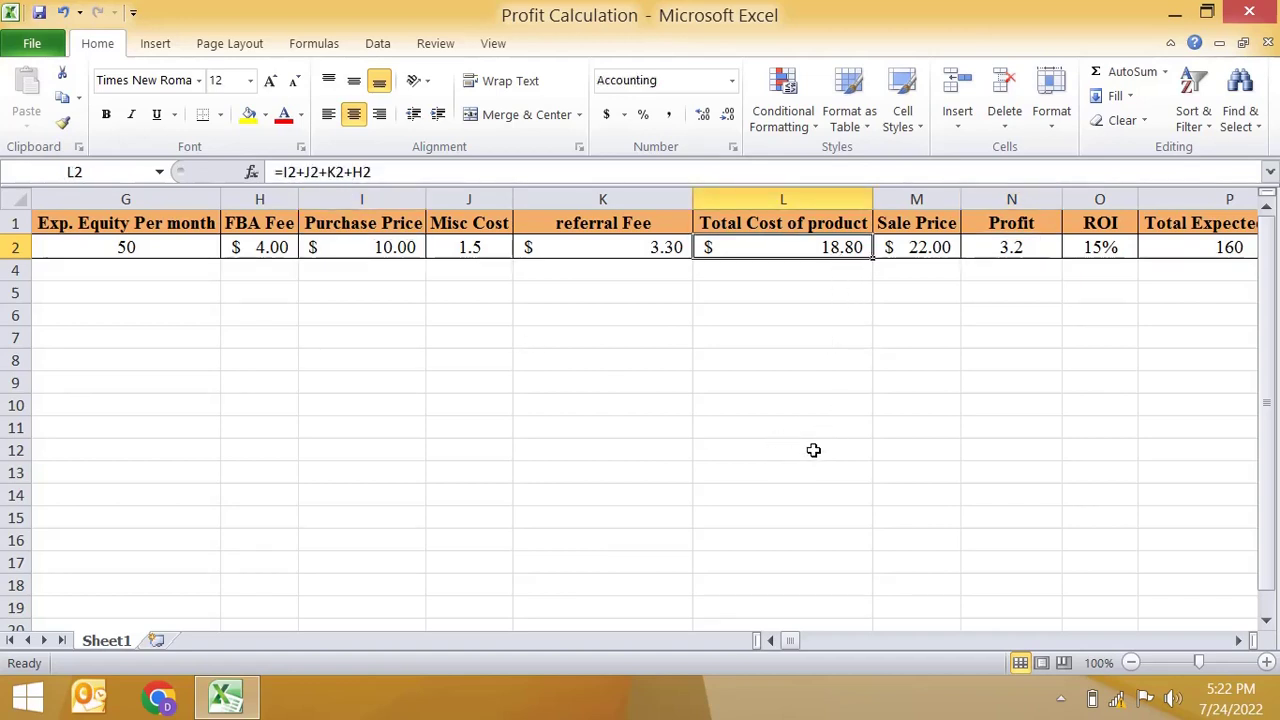
{"action": "left_click", "coordinate": [924, 259]}
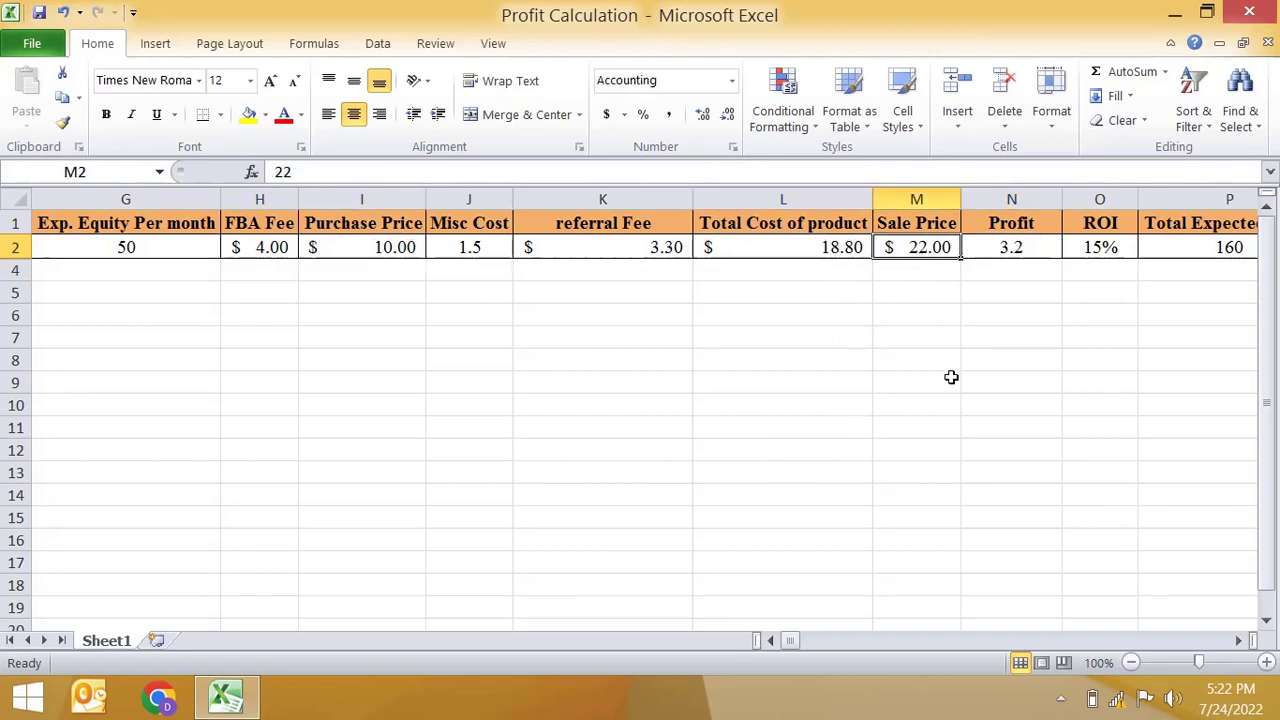
{"action": "type", "text": "15"}
{"action": "key", "text": "Return"}
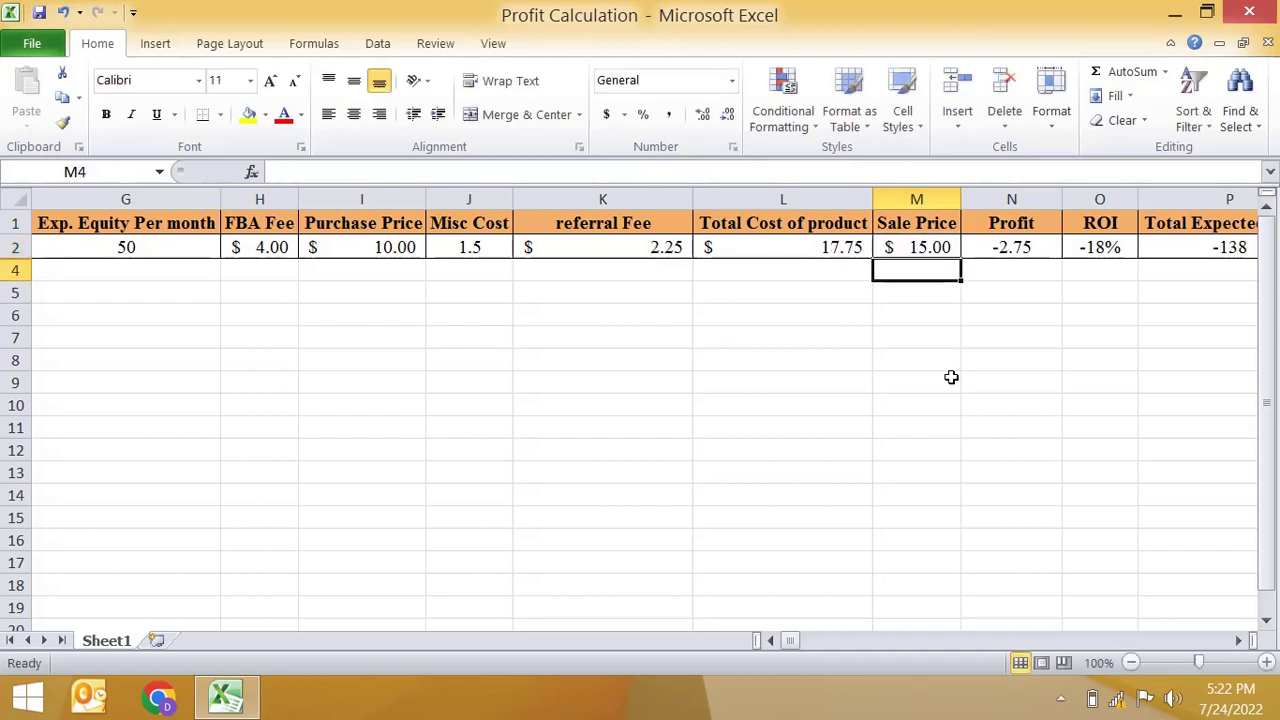
Step: Review the purchase price, misc cost, referral fee and total cost of the product in I2 to L2
{"action": "key", "text": "Up"}
{"action": "key", "text": "Right"}
{"action": "key", "text": "Left"}
{"action": "key", "text": "Left"}
{"action": "key", "text": "Left"}
{"action": "key", "text": "Left"}
{"action": "key", "text": "Left"}
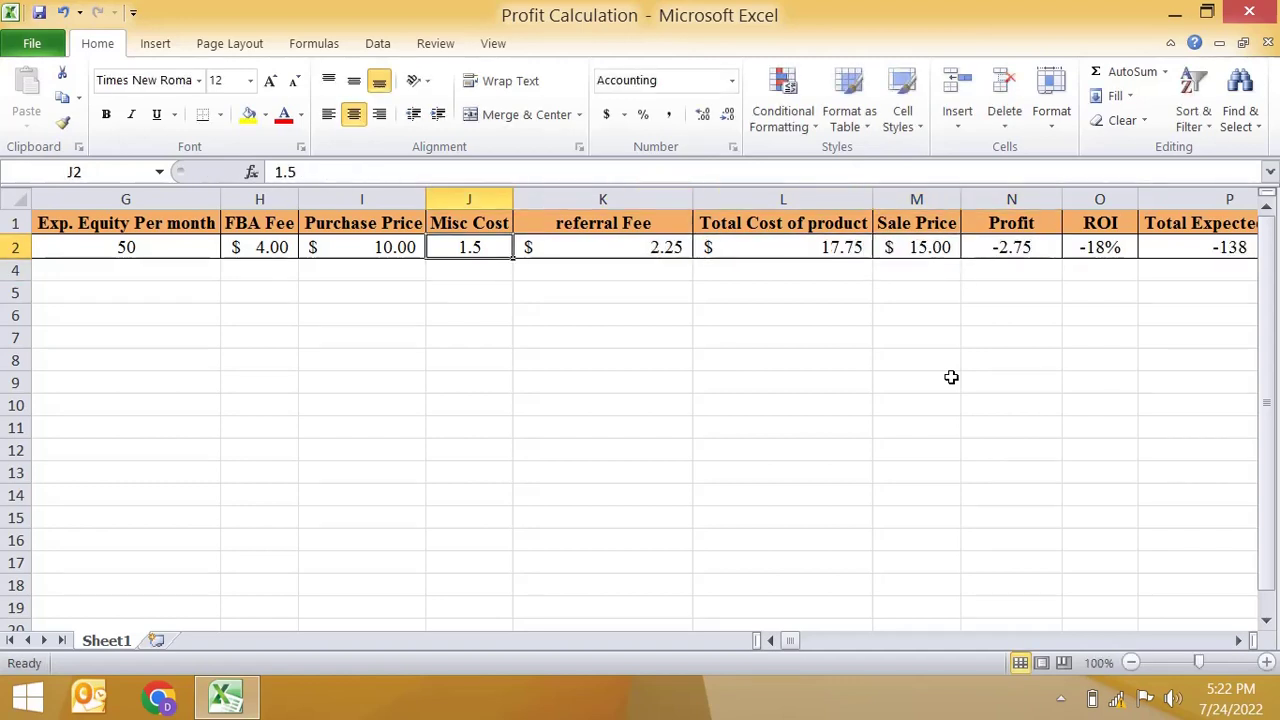
{"action": "key", "text": "Left"}
{"action": "key", "text": "Right"}
{"action": "key", "text": "Right"}
{"action": "key", "text": "Right"}
{"action": "key", "text": "Right"}
{"action": "key", "text": "Right"}
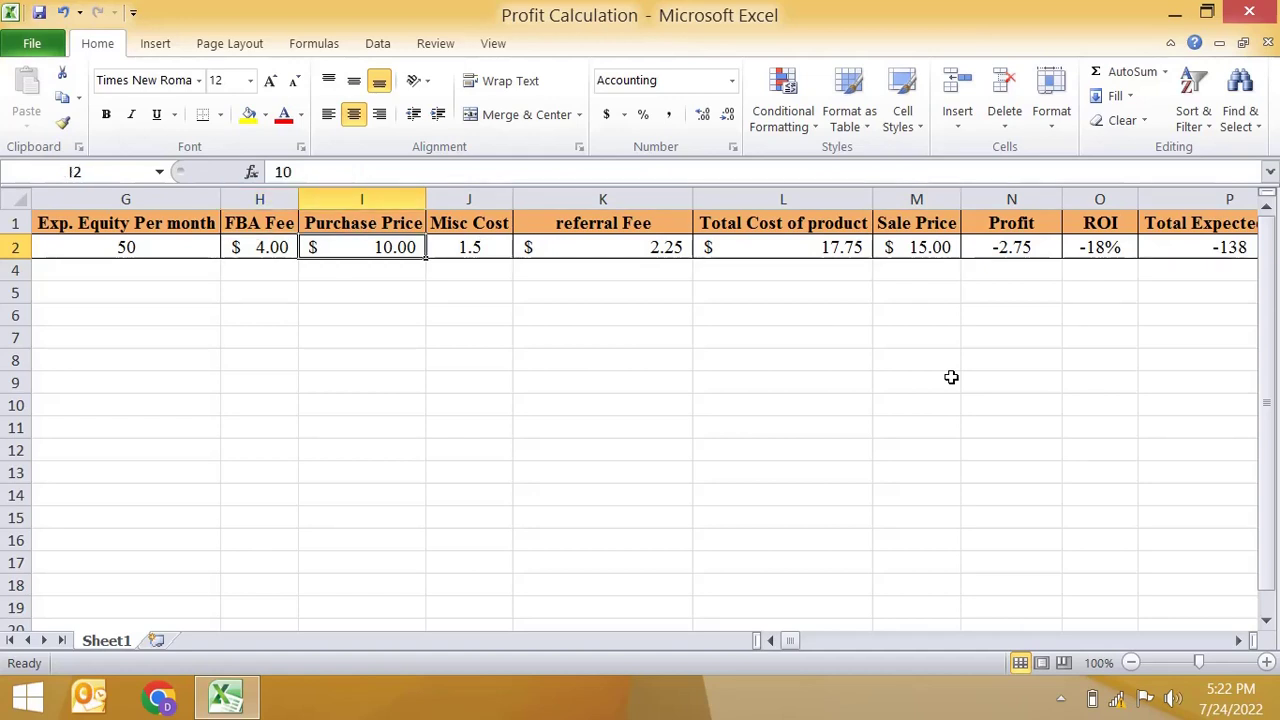
Step: Compare the total cost in L2 with the sale price in M2 and the ROI formula in O2
{"action": "key", "text": "Left"}
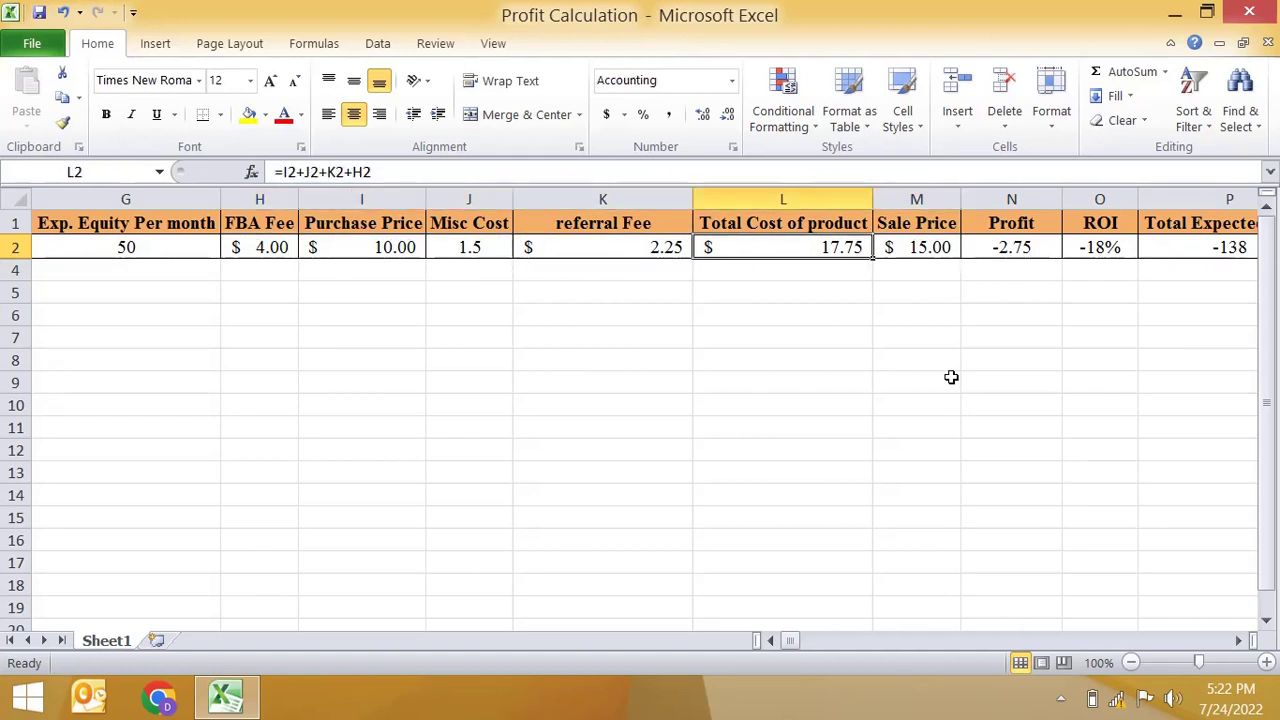
{"action": "key", "text": "Right"}
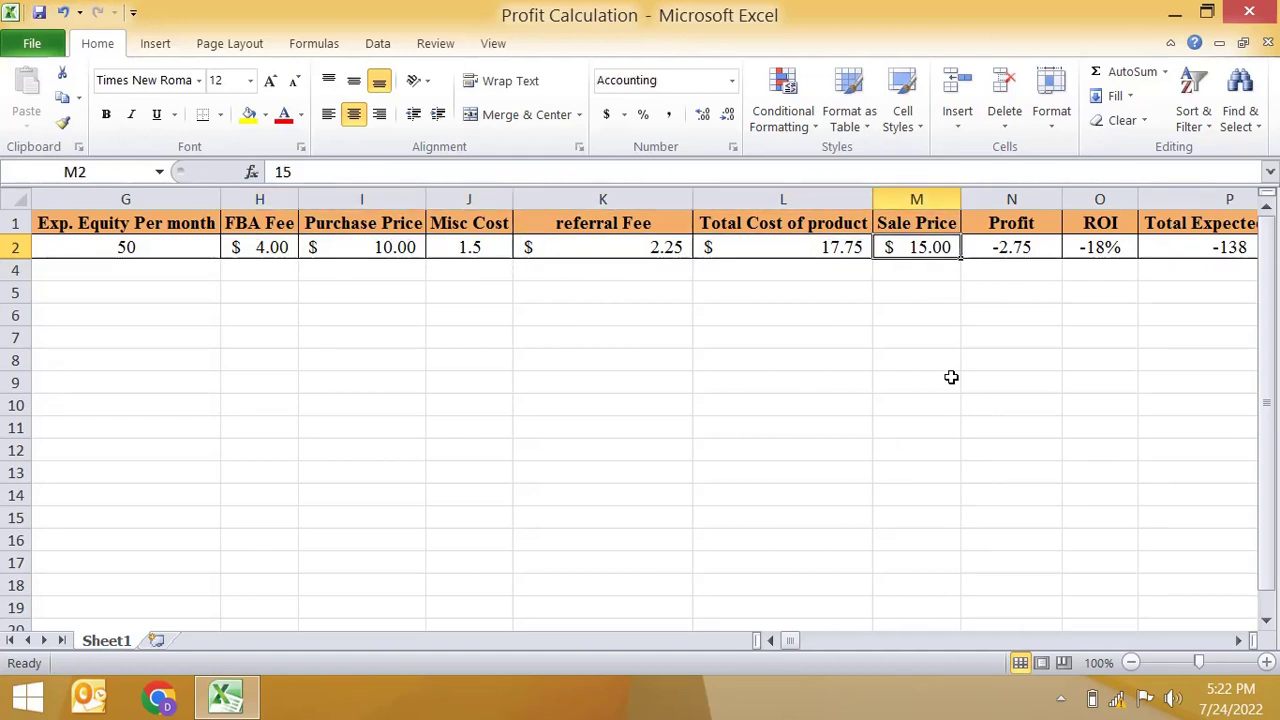
{"action": "key", "text": "Right"}
{"action": "key", "text": "Right"}
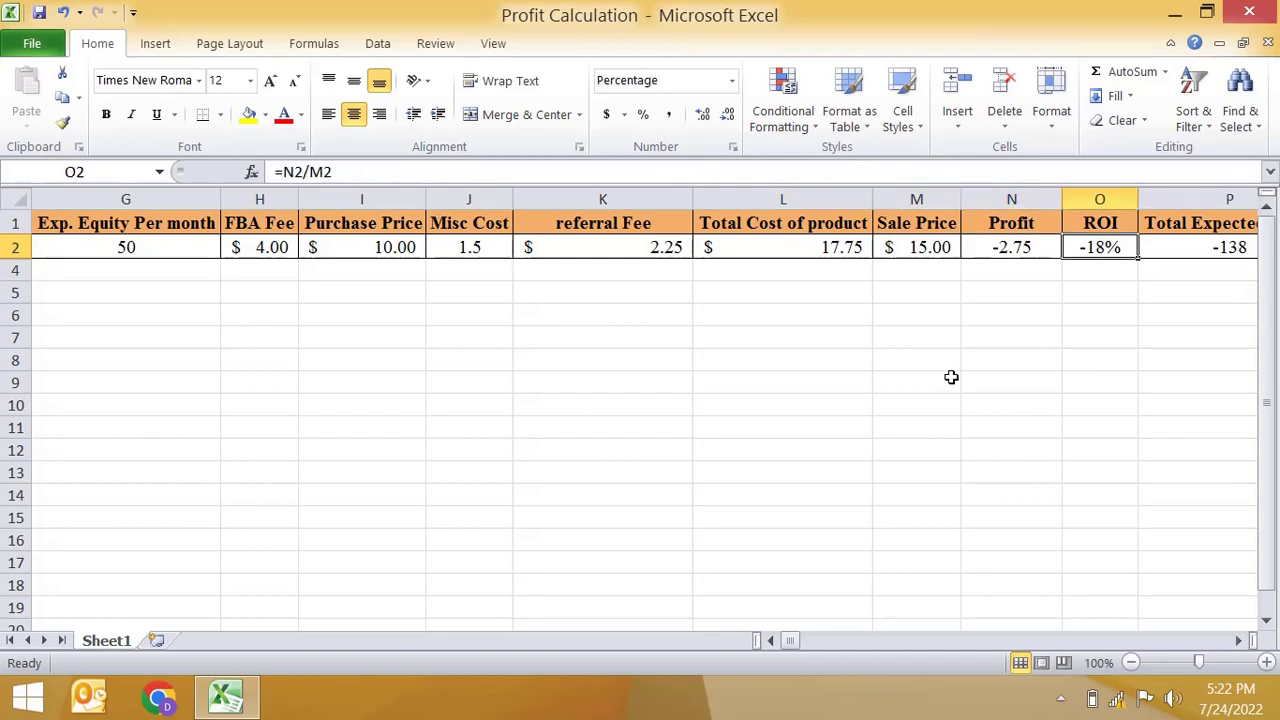
Step: Try a sale price of 20 in cell M2 and review the profit and ROI in N2 and O2
{"action": "key", "text": "Left"}
{"action": "key", "text": "Left"}
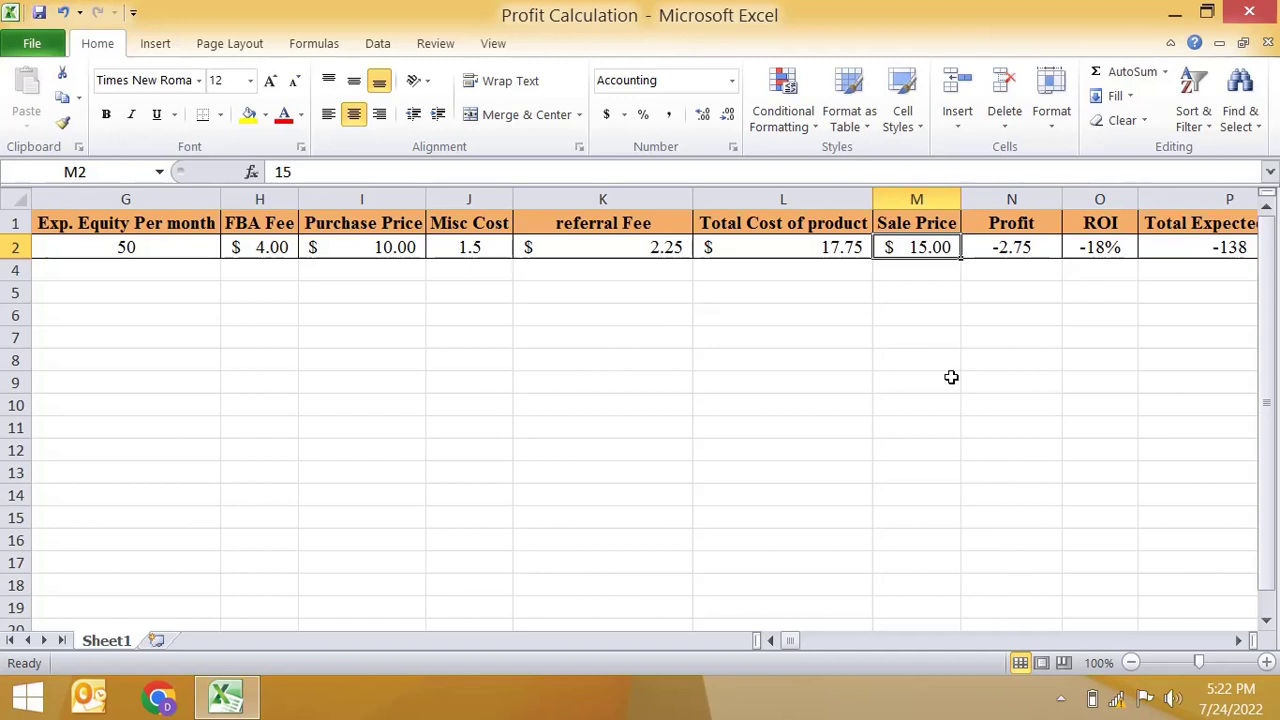
{"action": "type", "text": "20"}
{"action": "key", "text": "Return"}
{"action": "key", "text": "Up"}
{"action": "key", "text": "Right"}
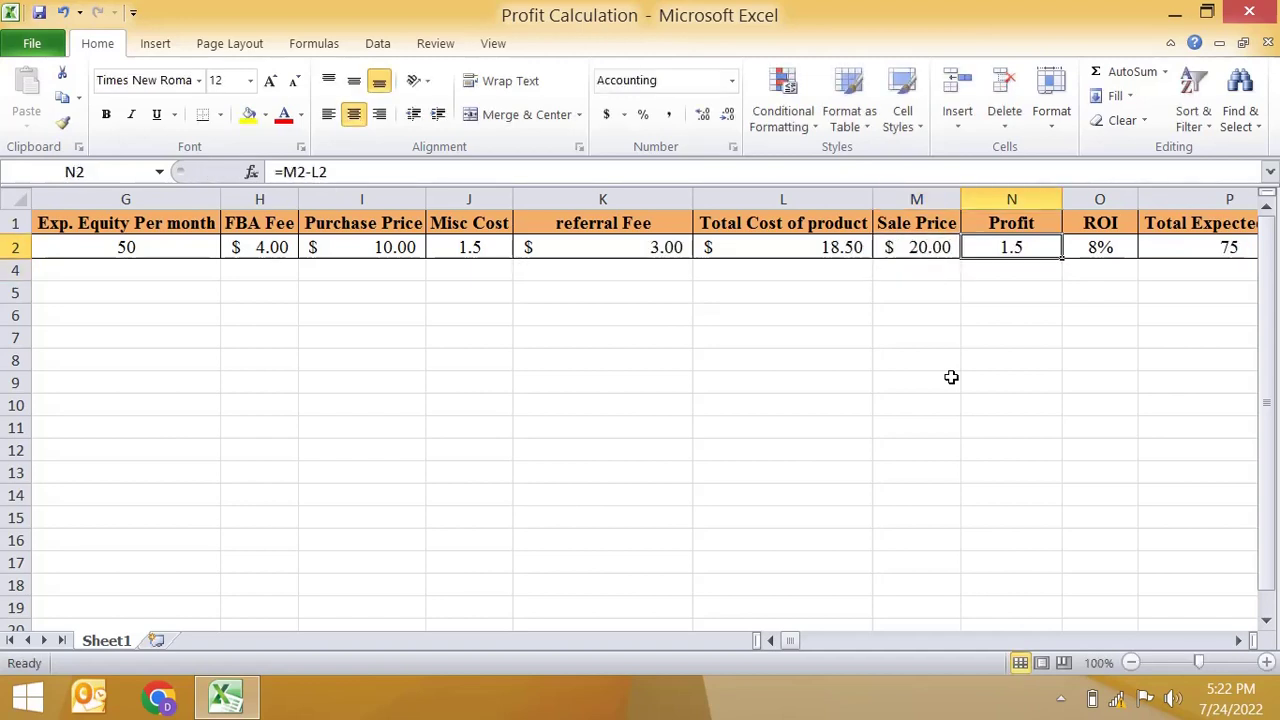
{"action": "key", "text": "Right"}
{"action": "key", "text": "Down"}
{"action": "key", "text": "Down"}
{"action": "key", "text": "Up"}
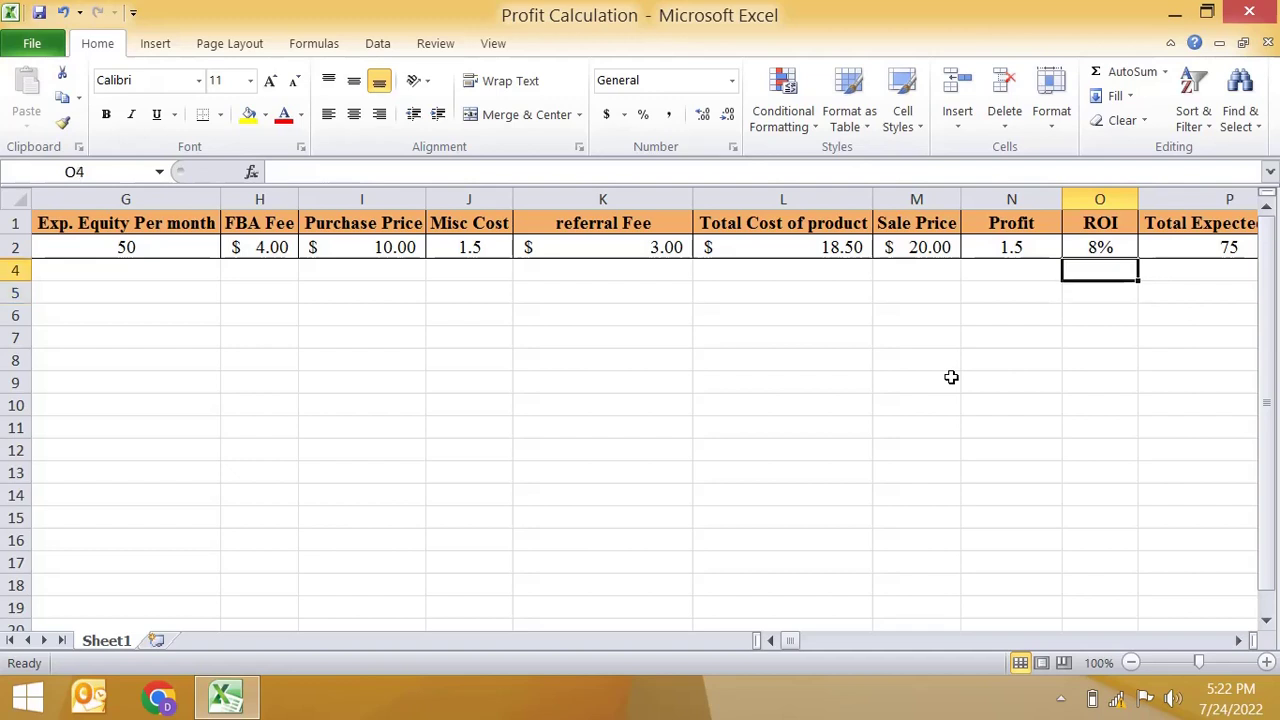
Step: Review the total cost formula in L2 and try a sale price of 25 in cell M2
{"action": "key", "text": "Up"}
{"action": "key", "text": "Left"}
{"action": "key", "text": "Left"}
{"action": "key", "text": "Left"}
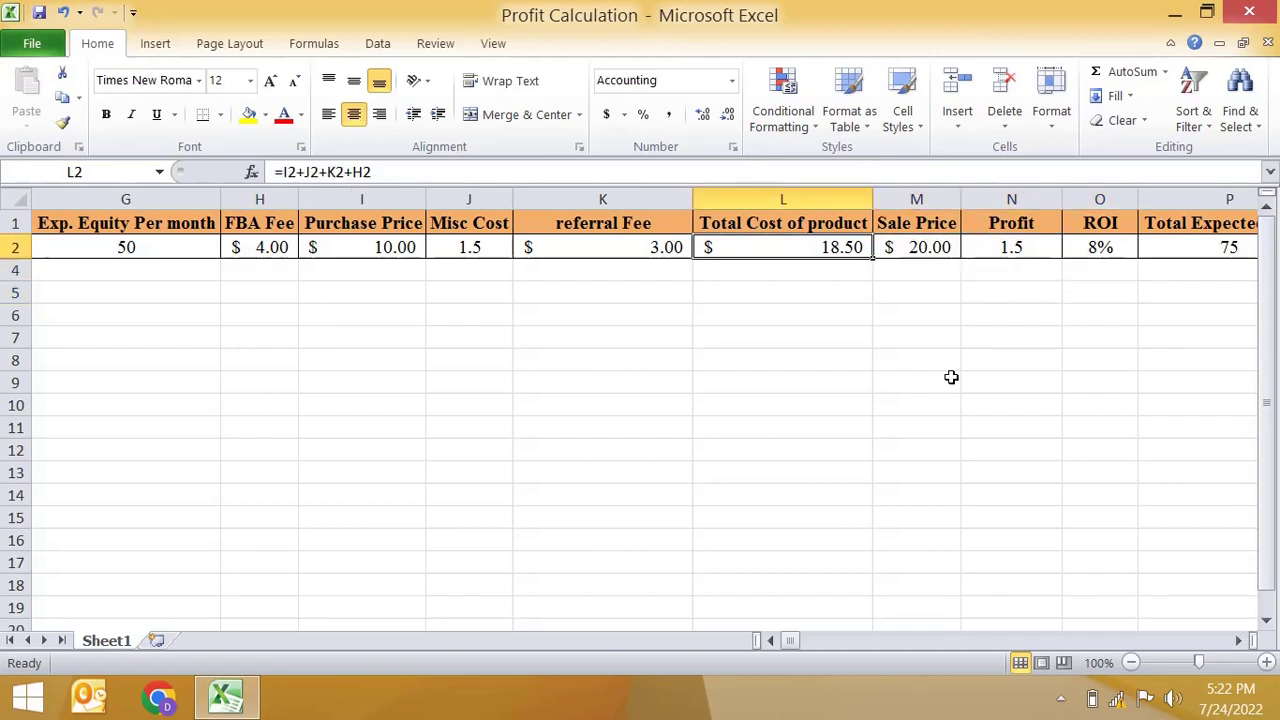
{"action": "key", "text": "Right"}
{"action": "type", "text": "25"}
{"action": "key", "text": "Return"}
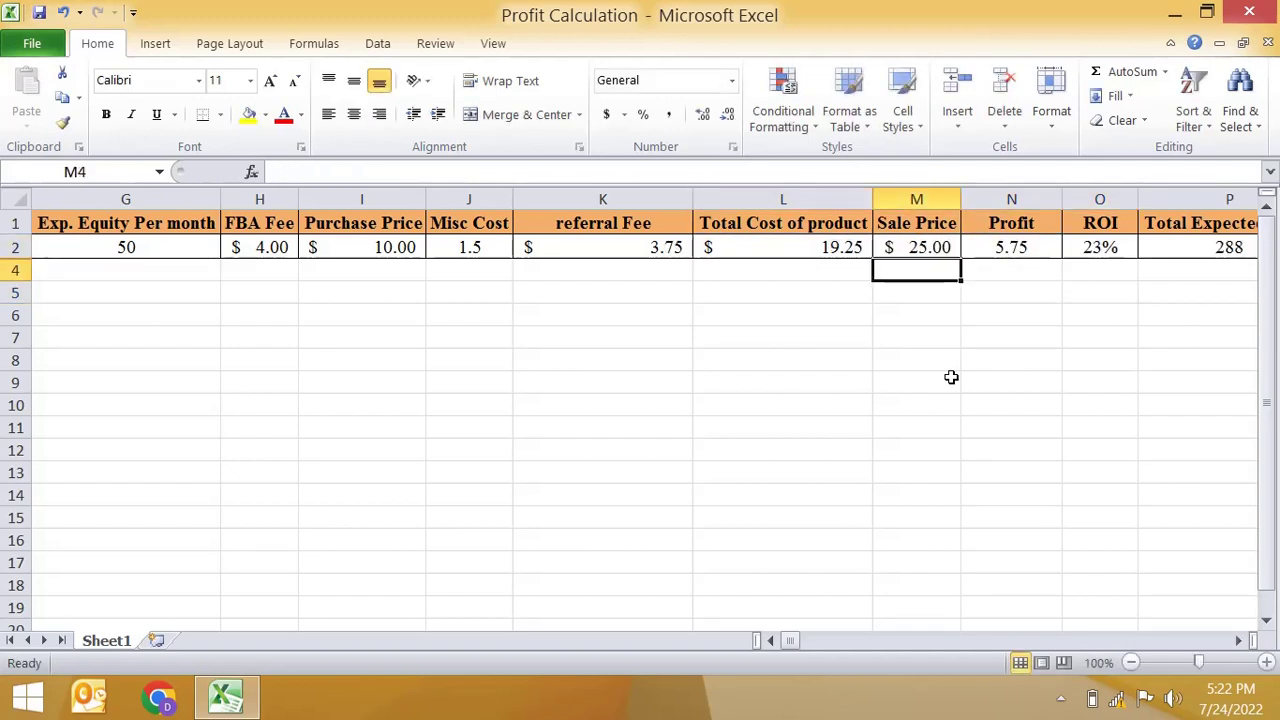
Step: Set the sale price in cell M2 to 22 and review the profit in N2
{"action": "key", "text": "Up"}
{"action": "type", "text": "22"}
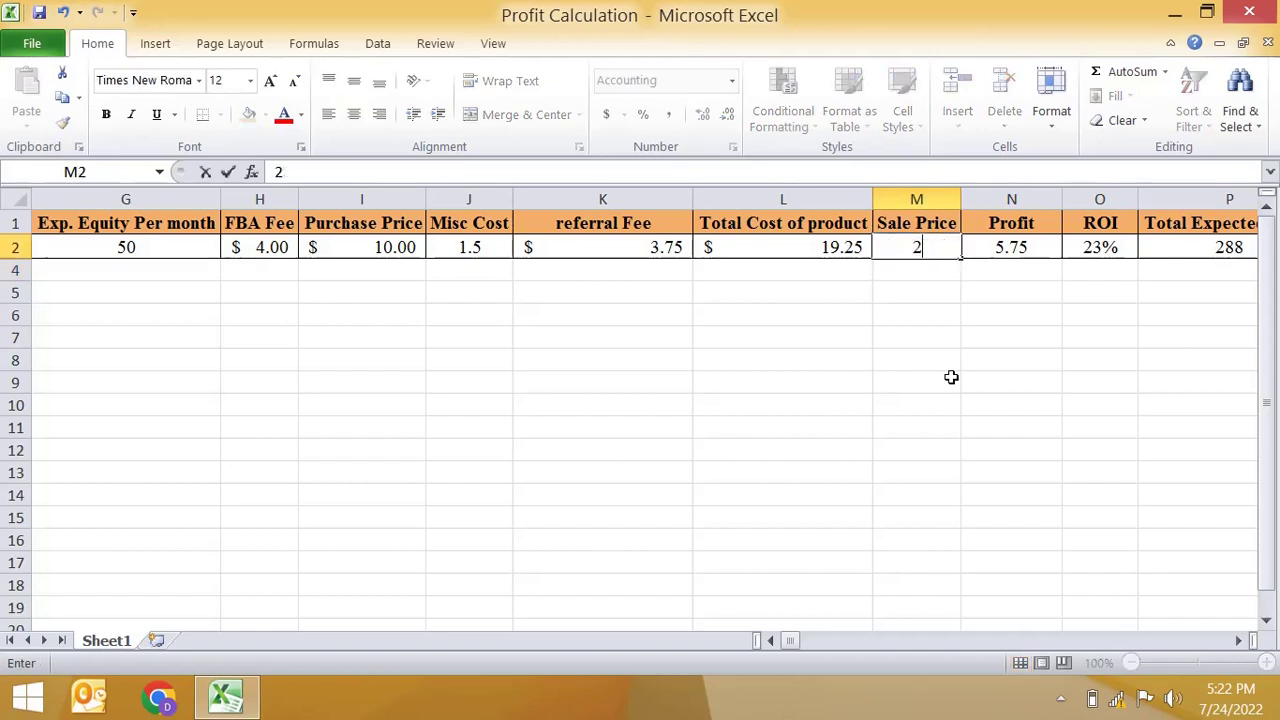
{"action": "key", "text": "Return"}
{"action": "key", "text": "Up"}
{"action": "key", "text": "Right"}
{"action": "key", "text": "Right"}
{"action": "key", "text": "Right"}
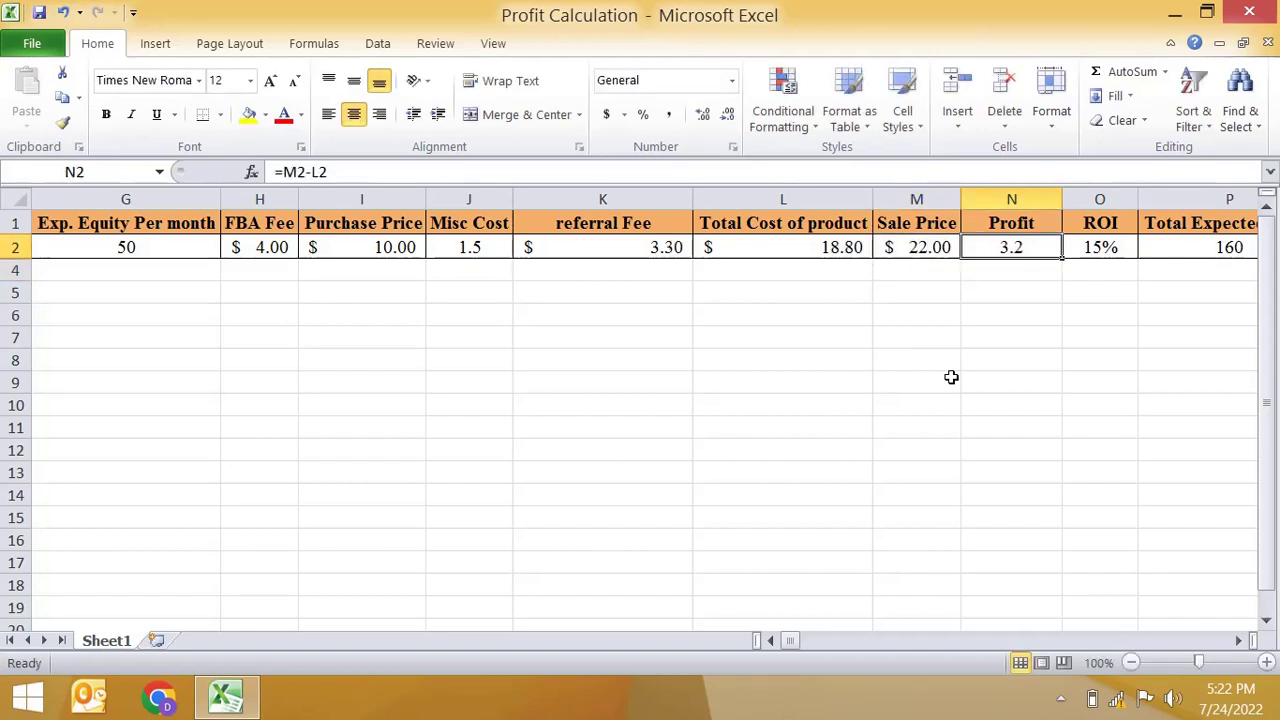
Step: Review the costs, fees and expected equity in row 2 back to the units sale per month in E2
{"action": "key", "text": "Left"}
{"action": "key", "text": "Left"}
{"action": "key", "text": "Left"}
{"action": "key", "text": "Left"}
{"action": "key", "text": "Left"}
{"action": "key", "text": "Left"}
{"action": "key", "text": "Left"}
{"action": "key", "text": "Left"}
{"action": "key", "text": "Left"}
{"action": "key", "text": "Left"}
{"action": "key", "text": "Left"}
{"action": "key", "text": "Left"}
{"action": "key", "text": "Left"}
{"action": "key", "text": "Left"}
{"action": "key", "text": "Left"}
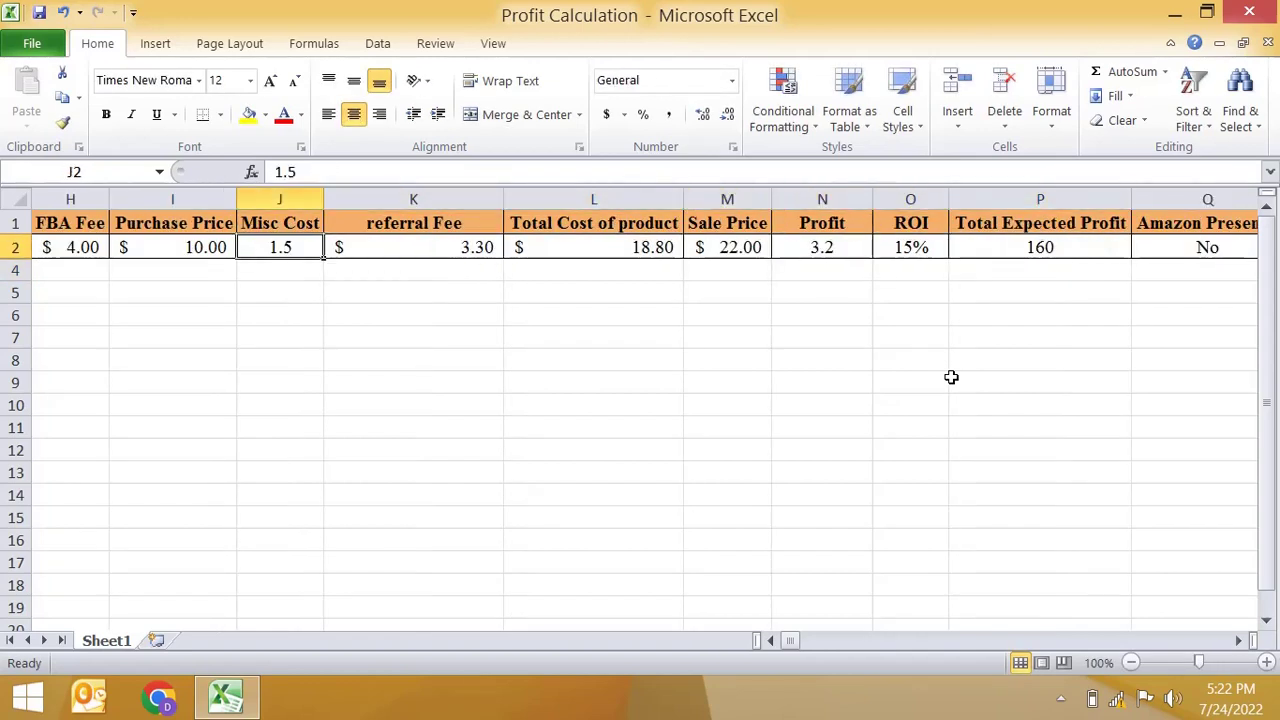
Step: Review row 2 from the units sale per month through the profit, ROI and total expected profit to Amazon Presence in Q2
{"action": "key", "text": "Right"}
{"action": "key", "text": "Right"}
{"action": "key", "text": "Right"}
{"action": "key", "text": "Right"}
{"action": "key", "text": "Right"}
{"action": "key", "text": "Right"}
{"action": "key", "text": "Right"}
{"action": "key", "text": "Right"}
{"action": "key", "text": "Right"}
{"action": "key", "text": "Right"}
{"action": "key", "text": "Right"}
{"action": "key", "text": "Right"}
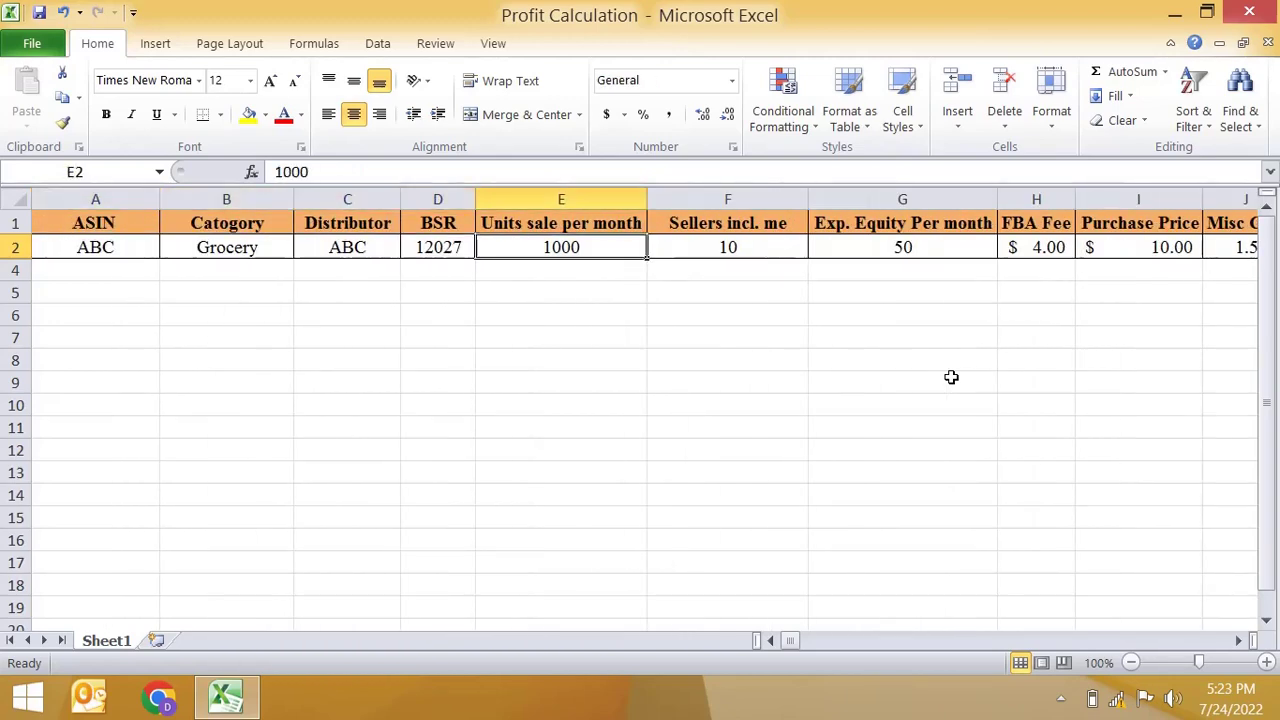
{"action": "key", "text": "Right"}
{"action": "key", "text": "Right"}
{"action": "key", "text": "Right"}
{"action": "key", "text": "Right"}
{"action": "key", "text": "Right"}
{"action": "key", "text": "Right"}
{"action": "key", "text": "Right"}
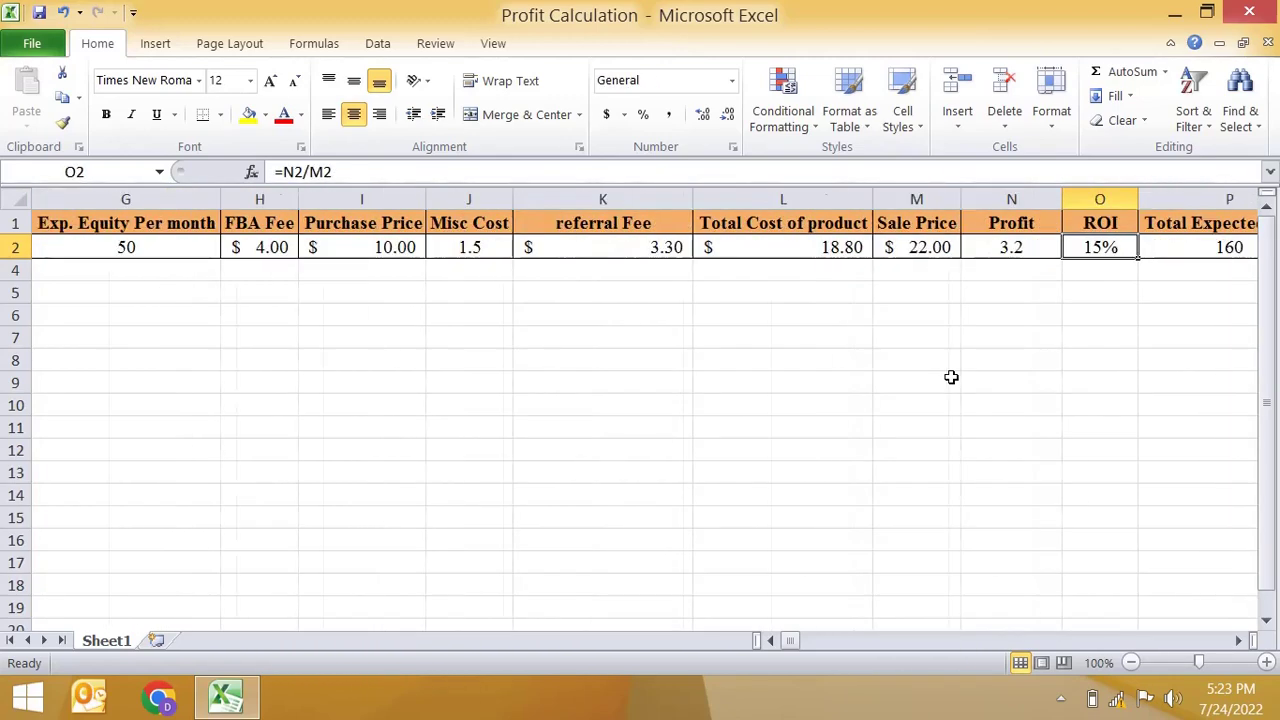
{"action": "key", "text": "Left"}
{"action": "key", "text": "Left"}
{"action": "key", "text": "Left"}
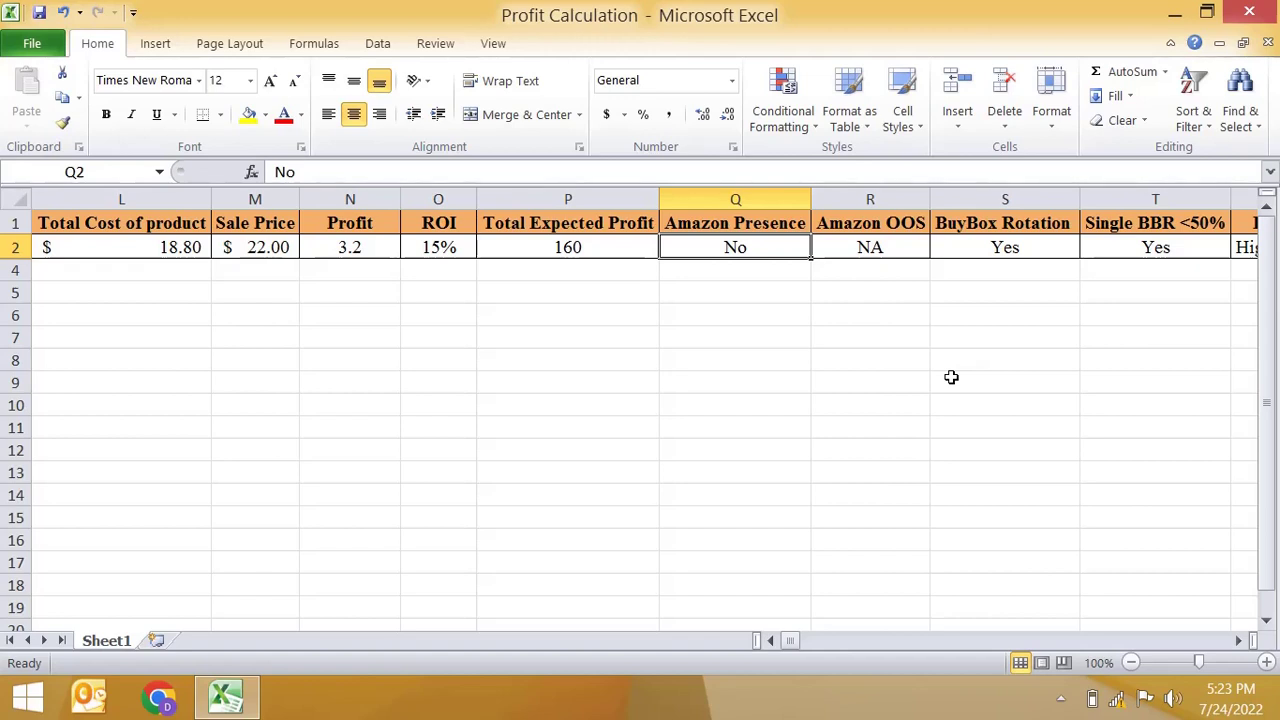
Step: Review the Amazon Presence and Amazon OOS entries in columns Q and R
{"action": "key", "text": "Right"}
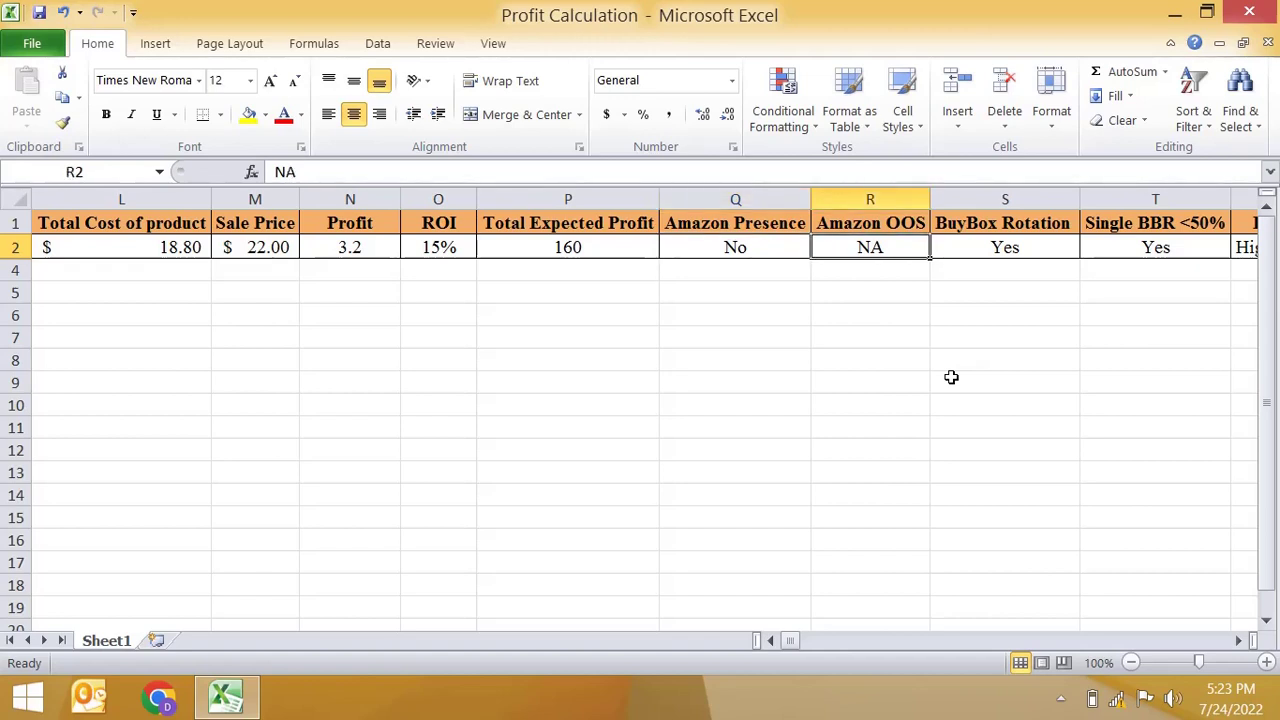
{"action": "key", "text": "Up"}
{"action": "key", "text": "ctrl+b"}
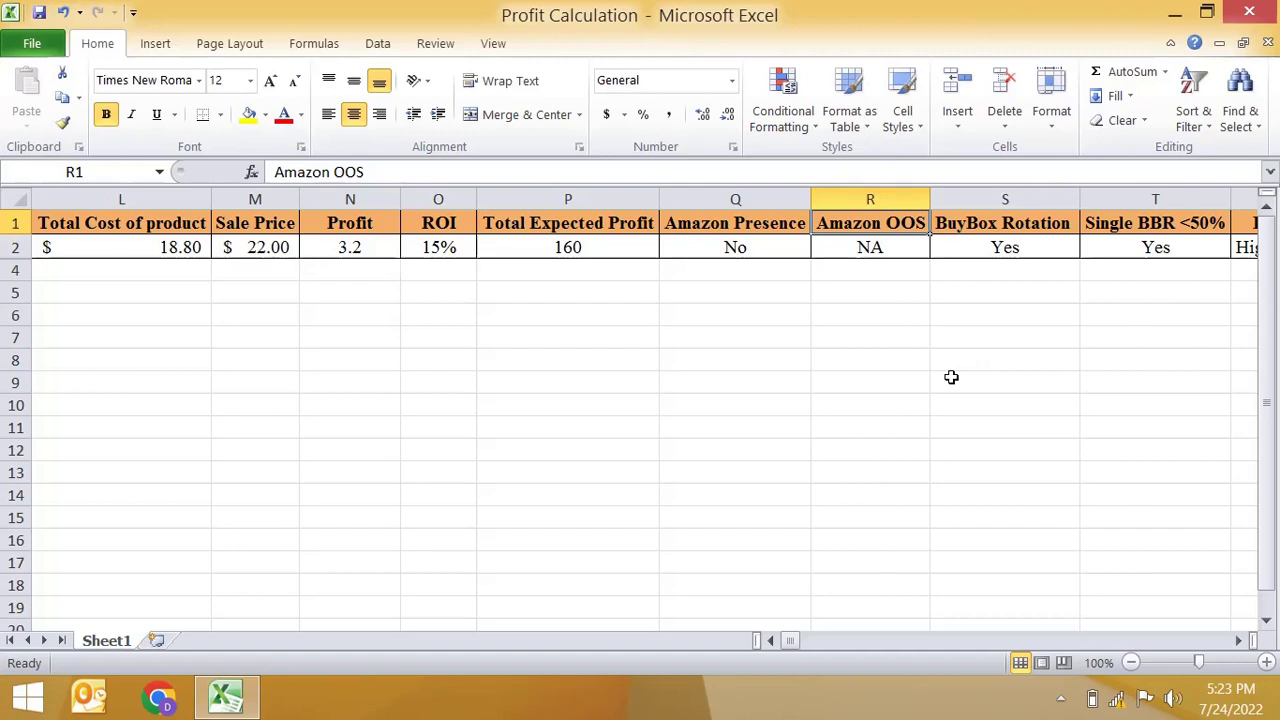
{"action": "key", "text": "Down"}
{"action": "key", "text": "Left"}
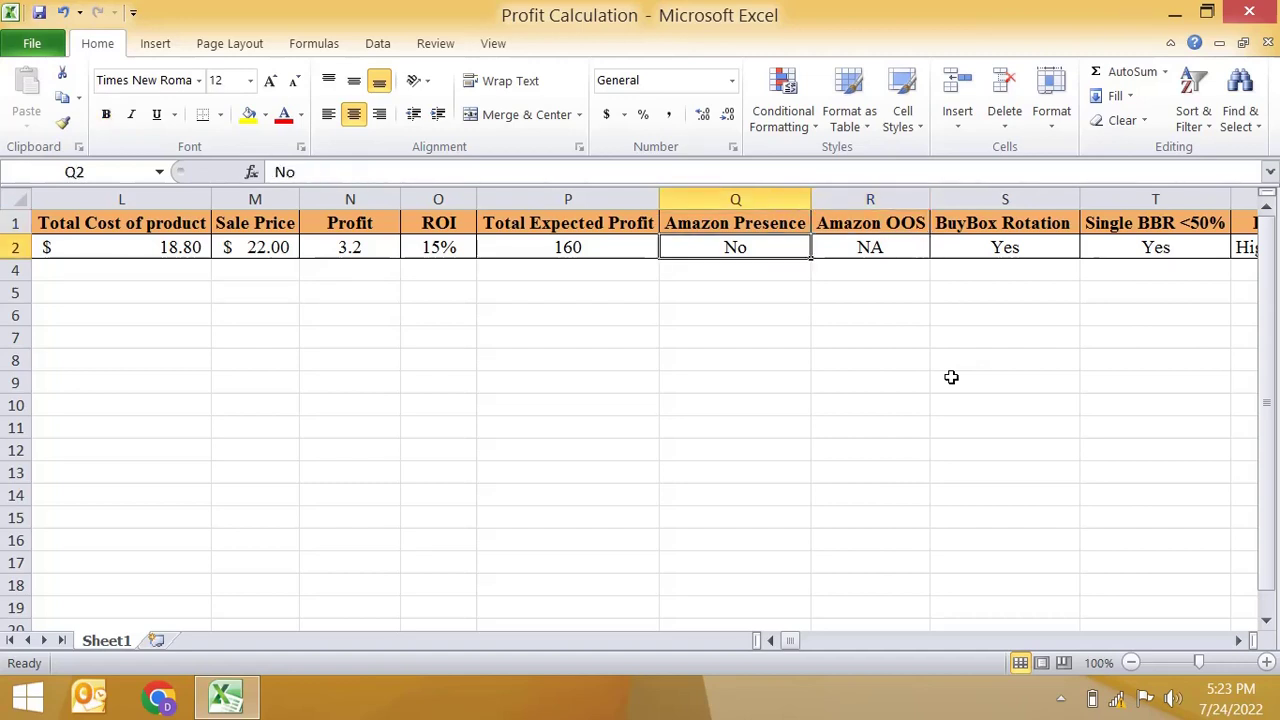
{"action": "key", "text": "Right"}
{"action": "key", "text": "Left"}
Step: Review the BuyBox Rotation entry in S2 and the Single BBR <50% heading and entry in column T
{"action": "key", "text": "Right"}
{"action": "key", "text": "Right"}
{"action": "key", "text": "Right"}
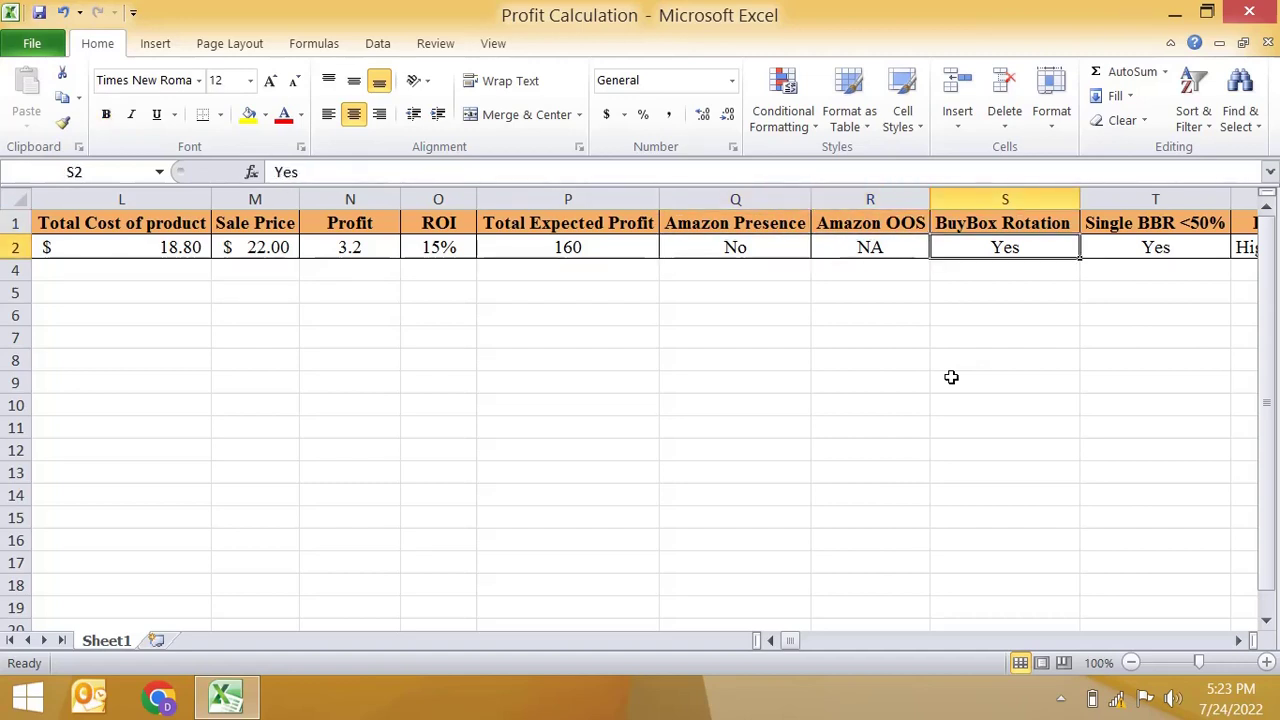
{"action": "key", "text": "Left"}
{"action": "key", "text": "Right"}
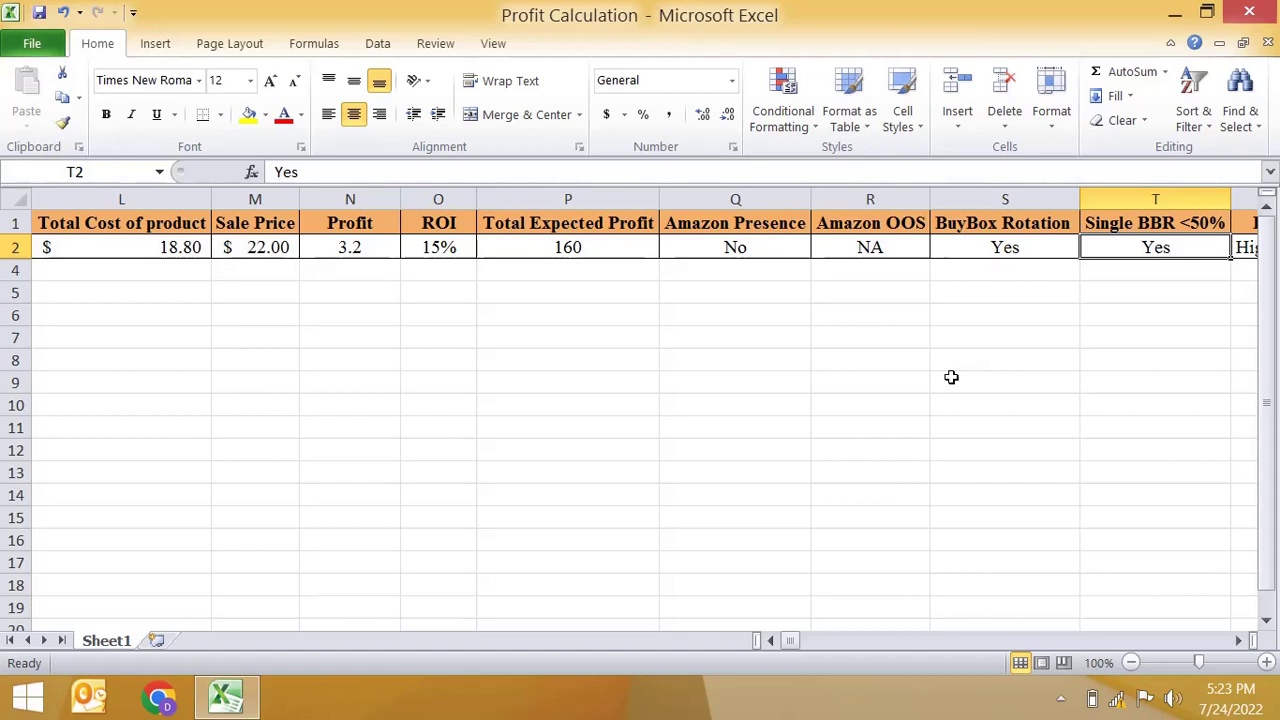
{"action": "key", "text": "Up"}
{"action": "key", "text": "Down"}
{"action": "key", "text": "Up"}
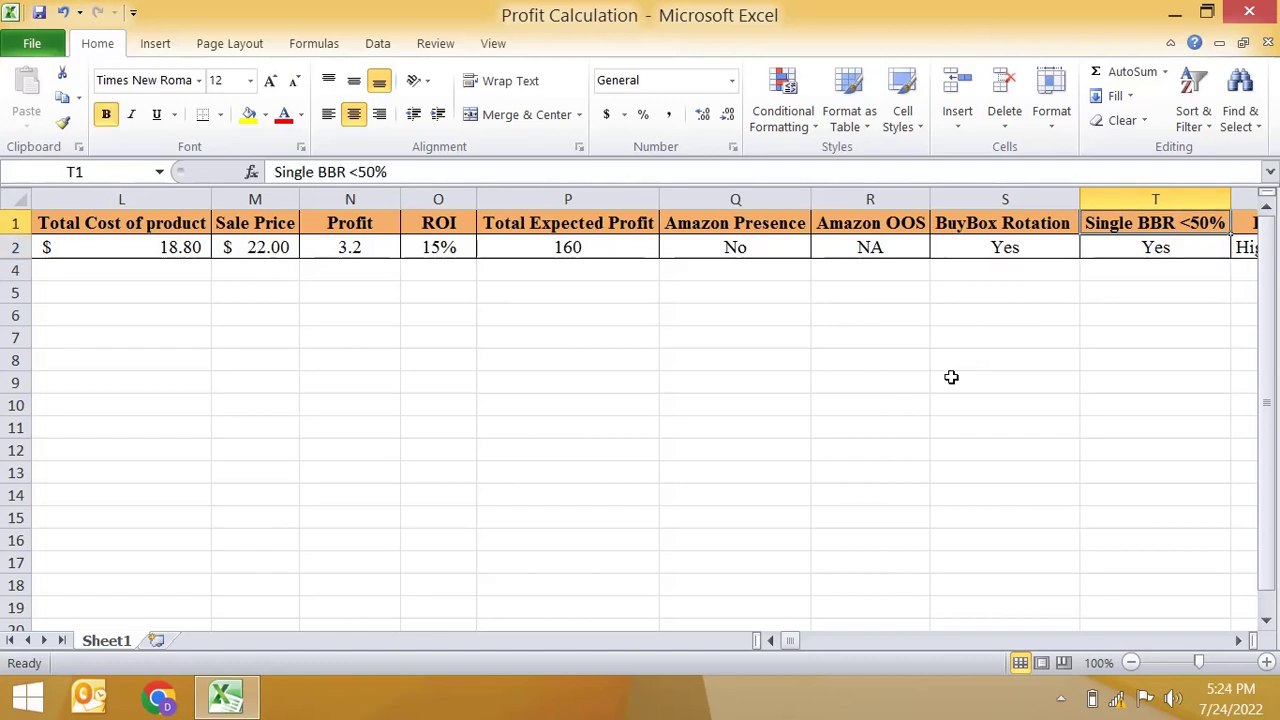
{"action": "key", "text": "Down"}
{"action": "key", "text": "Up"}
{"action": "key", "text": "Down"}
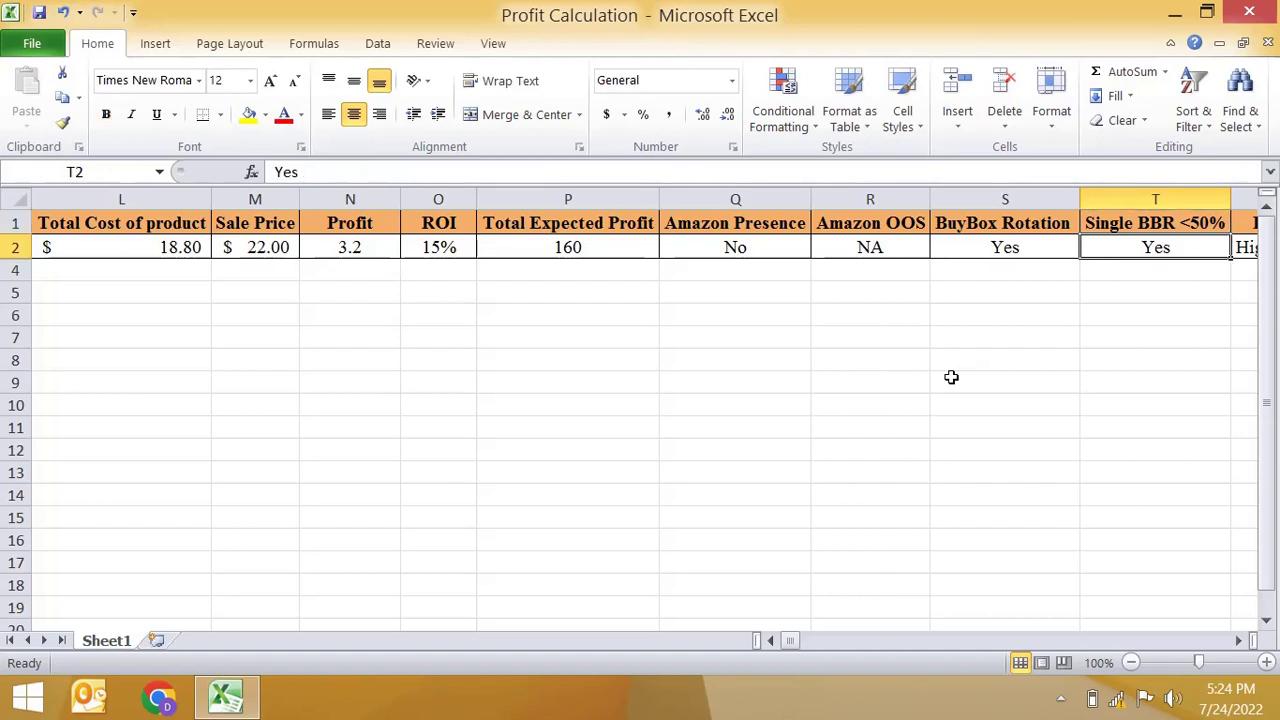
Step: Check the profit formula in N2 against the total expected profit and the Amazon Presence entry in Q2
{"action": "key", "text": "Left"}
{"action": "key", "text": "Left"}
{"action": "key", "text": "Left"}
{"action": "key", "text": "Left"}
{"action": "key", "text": "Left"}
{"action": "key", "text": "Left"}
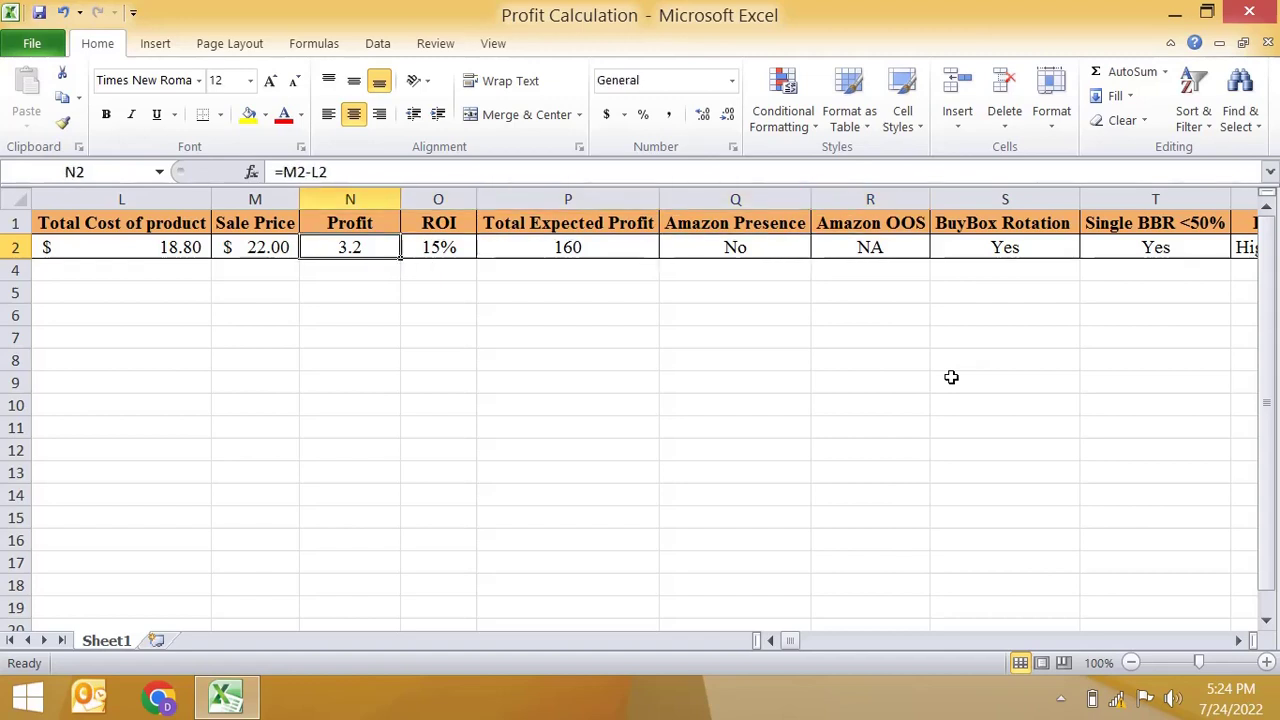
{"action": "key", "text": "Down"}
{"action": "key", "text": "Down"}
{"action": "key", "text": "Down"}
{"action": "key", "text": "Up"}
{"action": "key", "text": "Up"}
{"action": "key", "text": "Right"}
{"action": "key", "text": "Right"}
{"action": "key", "text": "Up"}
{"action": "key", "text": "Right"}
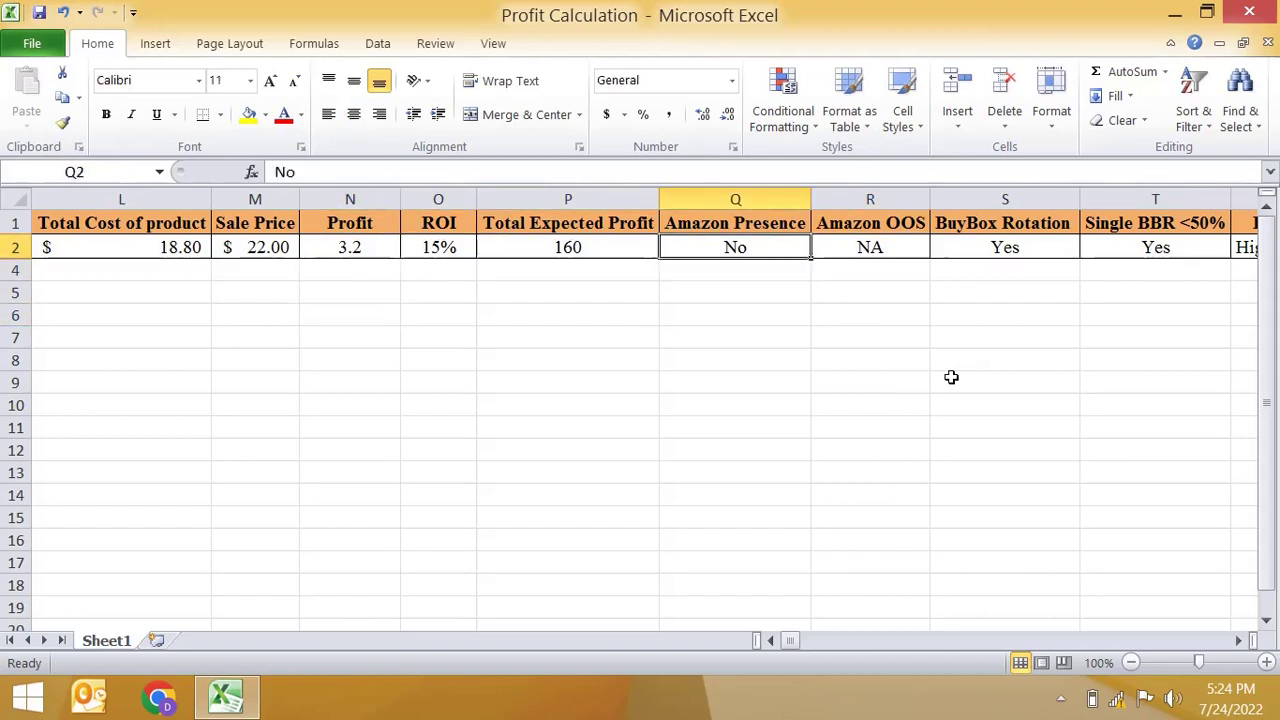
Step: Review the Amazon criteria in Q2 to T2 together with the total expected profit formula in P2
{"action": "key", "text": "Right"}
{"action": "key", "text": "Right"}
{"action": "key", "text": "Right"}
{"action": "key", "text": "Left"}
{"action": "key", "text": "Left"}
{"action": "key", "text": "Left"}
{"action": "key", "text": "Left"}
{"action": "key", "text": "Left"}
{"action": "key", "text": "Left"}
{"action": "key", "text": "Left"}
{"action": "key", "text": "Left"}
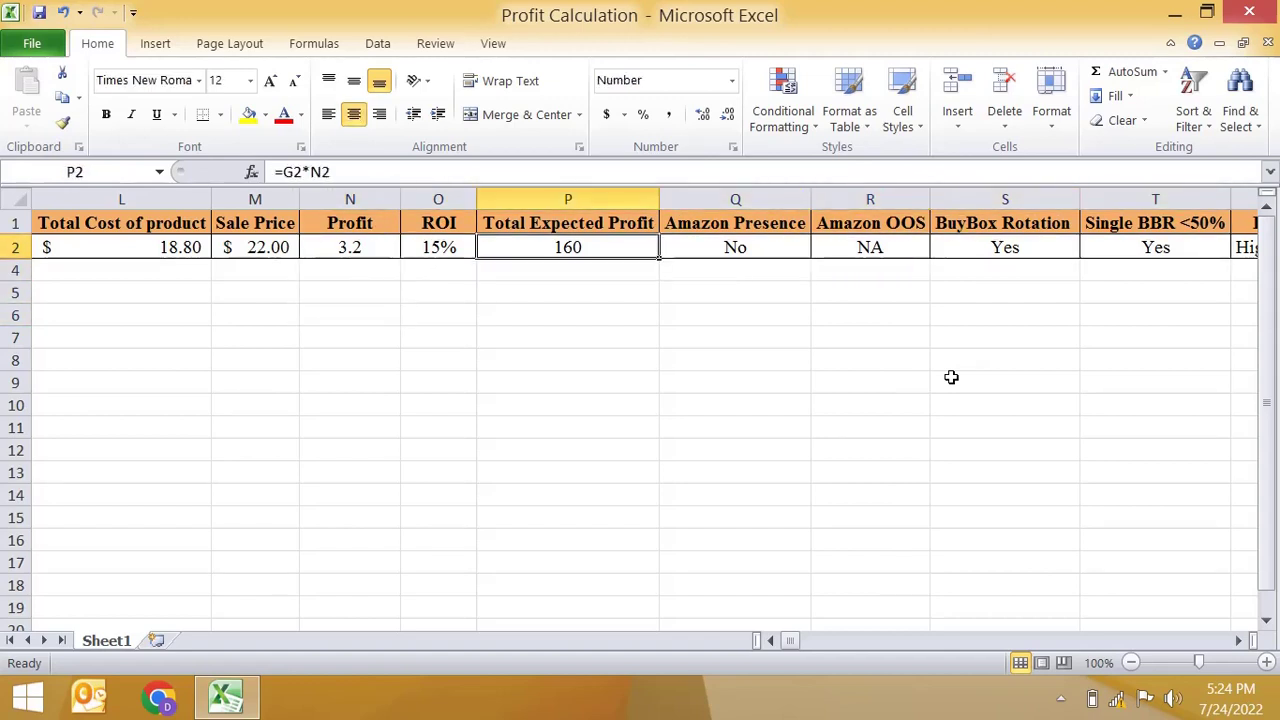
Step: Review row 2 from the profit in N2 through to the recommendation in U2
{"action": "key", "text": "Right"}
{"action": "key", "text": "Right"}
{"action": "key", "text": "Right"}
{"action": "key", "text": "Right"}
{"action": "key", "text": "Right"}
{"action": "key", "text": "Right"}
{"action": "key", "text": "Right"}
{"action": "key", "text": "Right"}
{"action": "key", "text": "Right"}
{"action": "key", "text": "Right"}
{"action": "key", "text": "Right"}
{"action": "key", "text": "Right"}
{"action": "key", "text": "Right"}
{"action": "key", "text": "Right"}
{"action": "key", "text": "Right"}
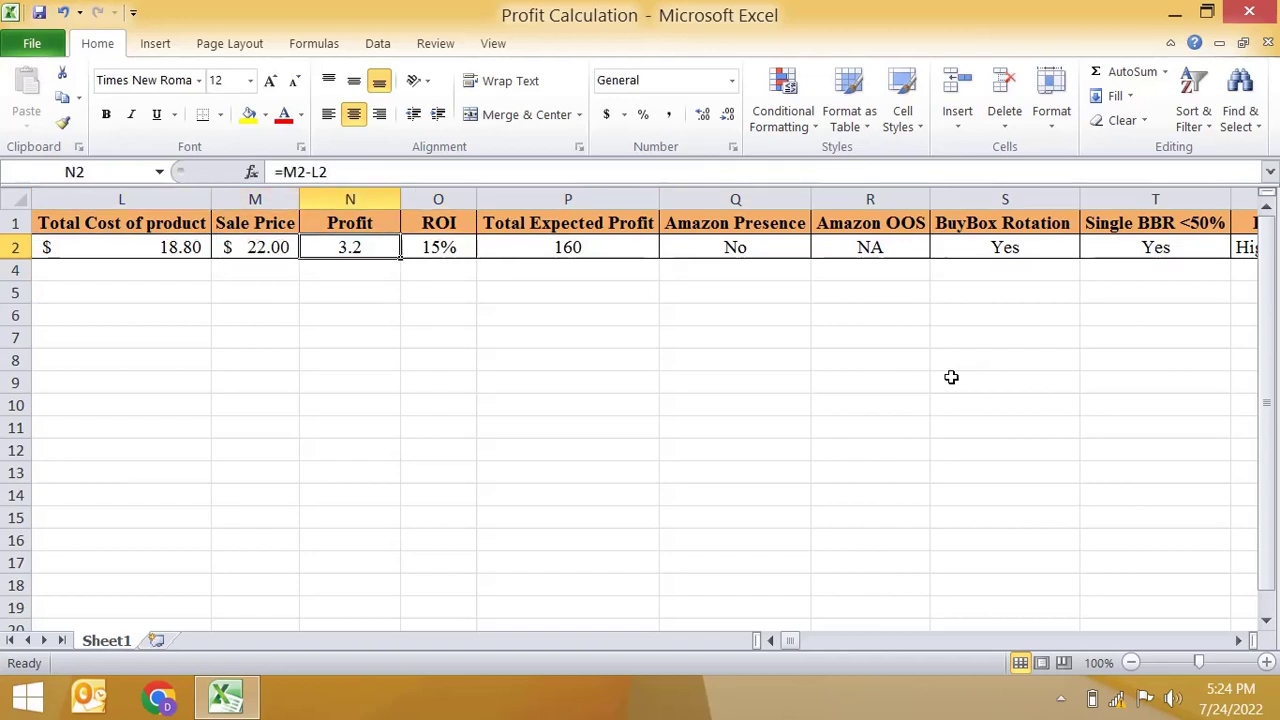
{"action": "key", "text": "Left"}
{"action": "key", "text": "Left"}
{"action": "key", "text": "Left"}
{"action": "key", "text": "Left"}
{"action": "key", "text": "Left"}
{"action": "key", "text": "Left"}
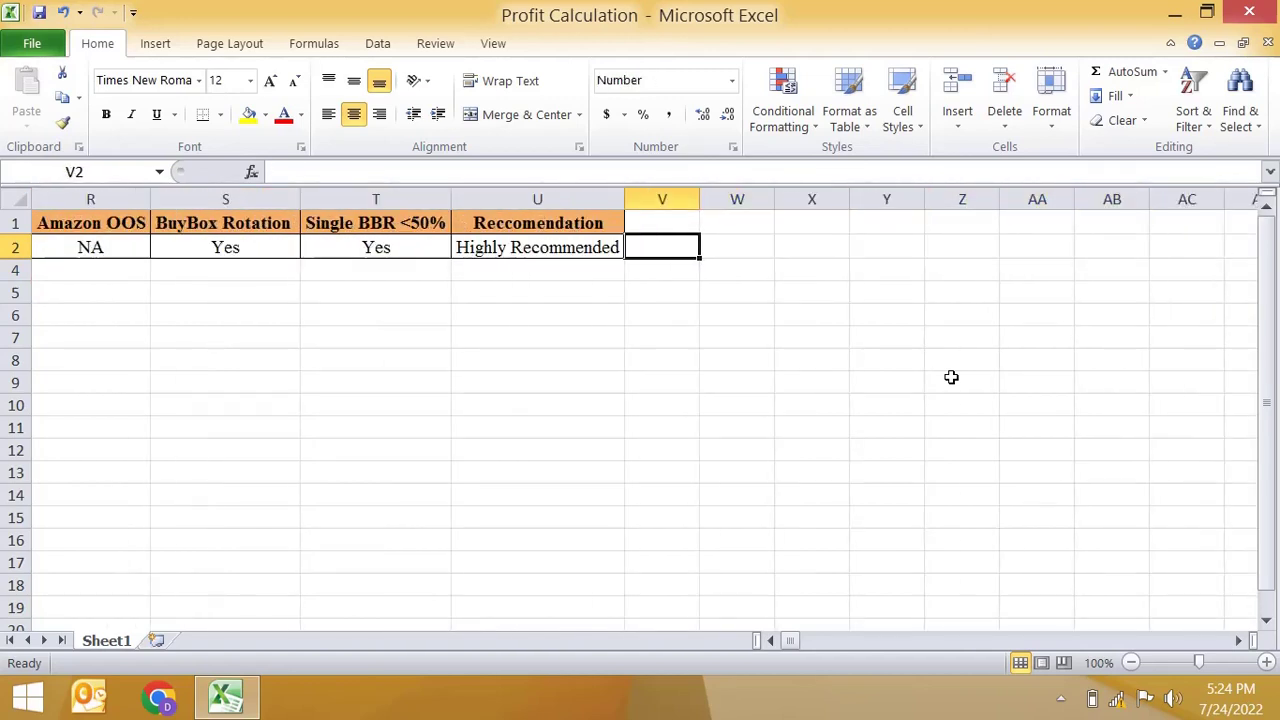
Step: Compare the recommendation in U2 with the Single BBR <50%, BuyBox Rotation and Amazon OOS entries
{"action": "key", "text": "Left"}
{"action": "key", "text": "Left"}
{"action": "key", "text": "Left"}
{"action": "key", "text": "Left"}
{"action": "key", "text": "Left"}
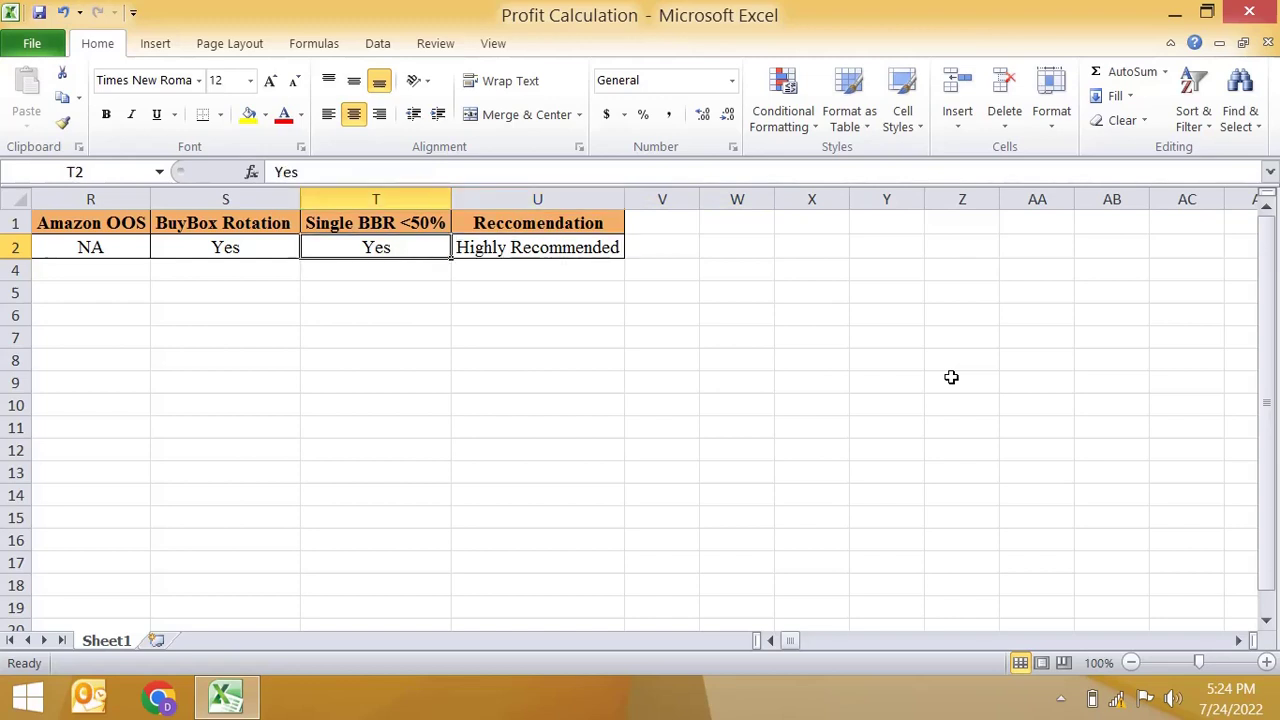
{"action": "key", "text": "Right"}
{"action": "key", "text": "Right"}
{"action": "key", "text": "Right"}
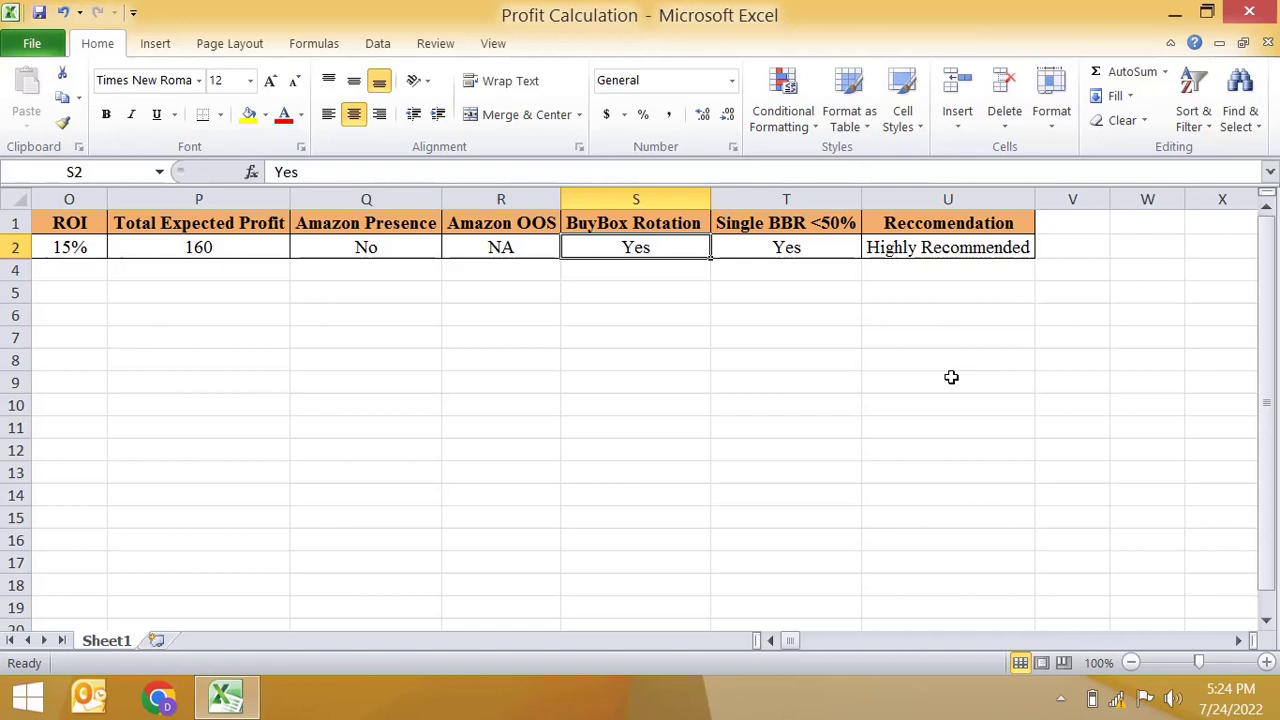
{"action": "key", "text": "Left"}
{"action": "key", "text": "Left"}
{"action": "key", "text": "Right"}
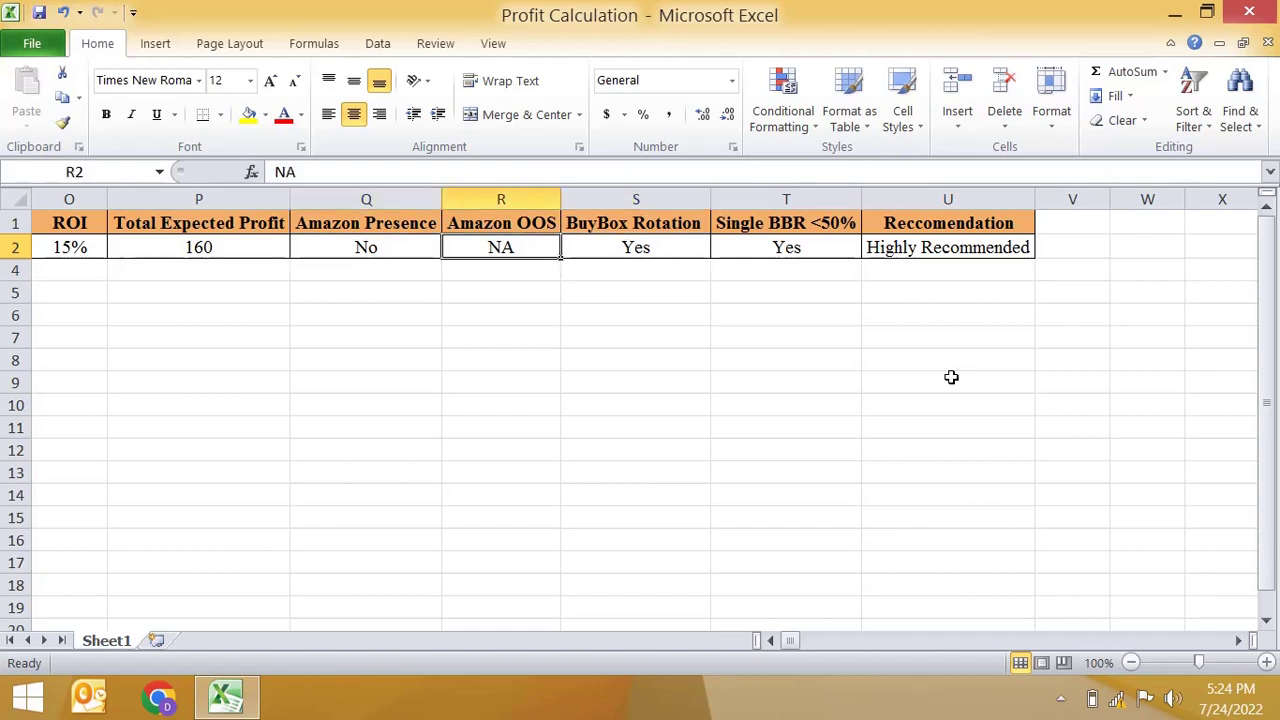
Step: Review row 2 from the Amazon OOS entry in R2 back through the total expected profit formula to the ASIN in A2
{"action": "key", "text": "Left"}
{"action": "key", "text": "Left"}
{"action": "key", "text": "Right"}
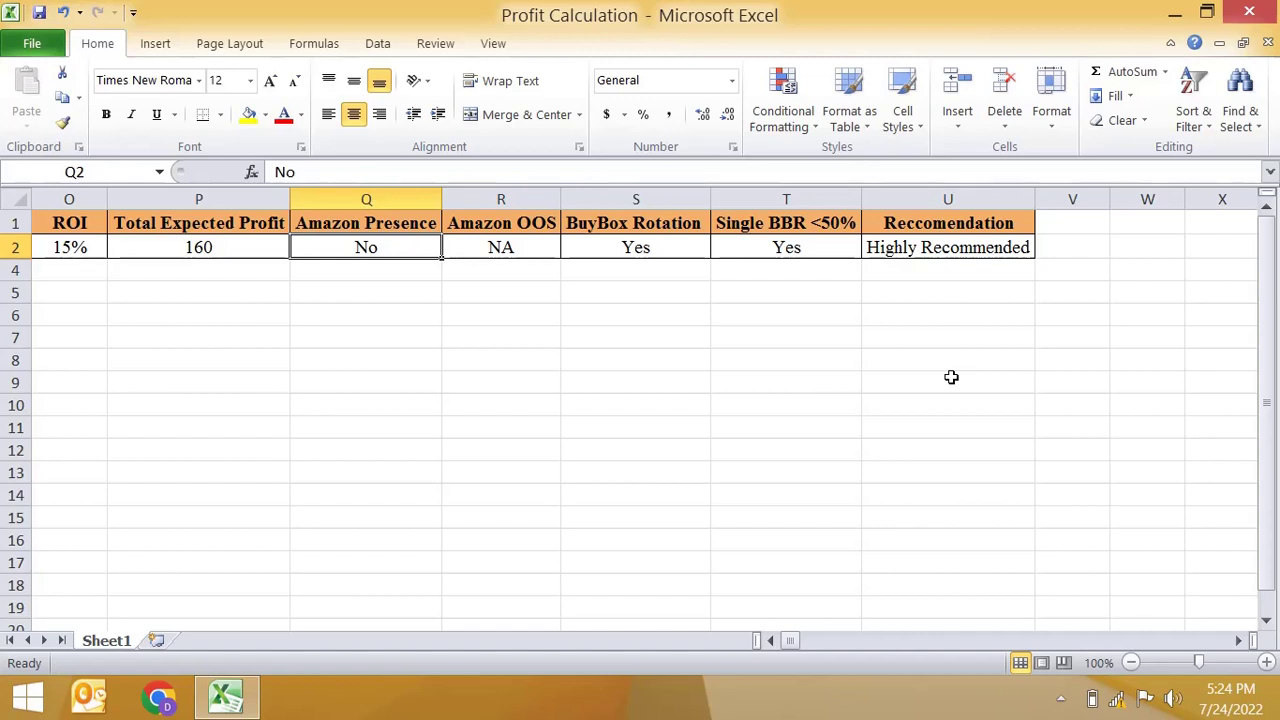
{"action": "key", "text": "Left"}
{"action": "key", "text": "Left"}
{"action": "key", "text": "Left"}
{"action": "key", "text": "Left"}
{"action": "key", "text": "Left"}
{"action": "key", "text": "Left"}
{"action": "key", "text": "Left"}
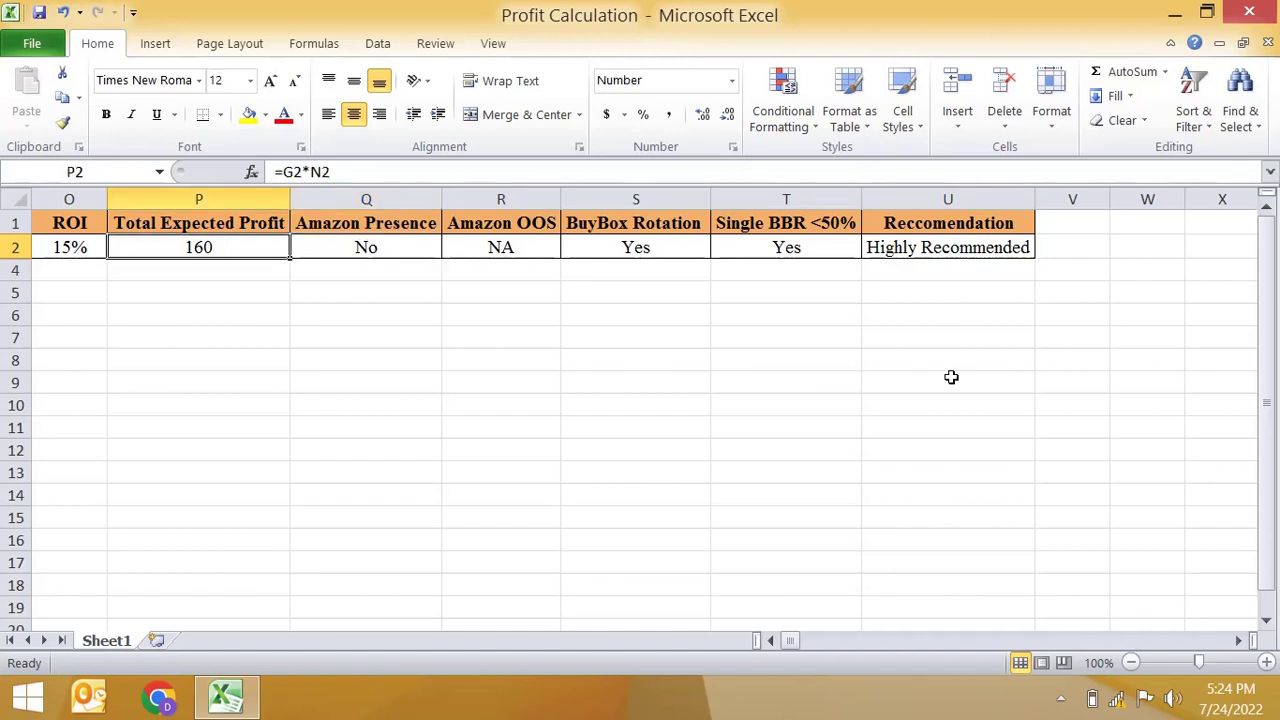
{"action": "key", "text": "Left"}
{"action": "key", "text": "Left"}
{"action": "key", "text": "Left"}
{"action": "key", "text": "Left"}
{"action": "key", "text": "Left"}
{"action": "key", "text": "Left"}
{"action": "key", "text": "Left"}
{"action": "key", "text": "Left"}
{"action": "key", "text": "Left"}
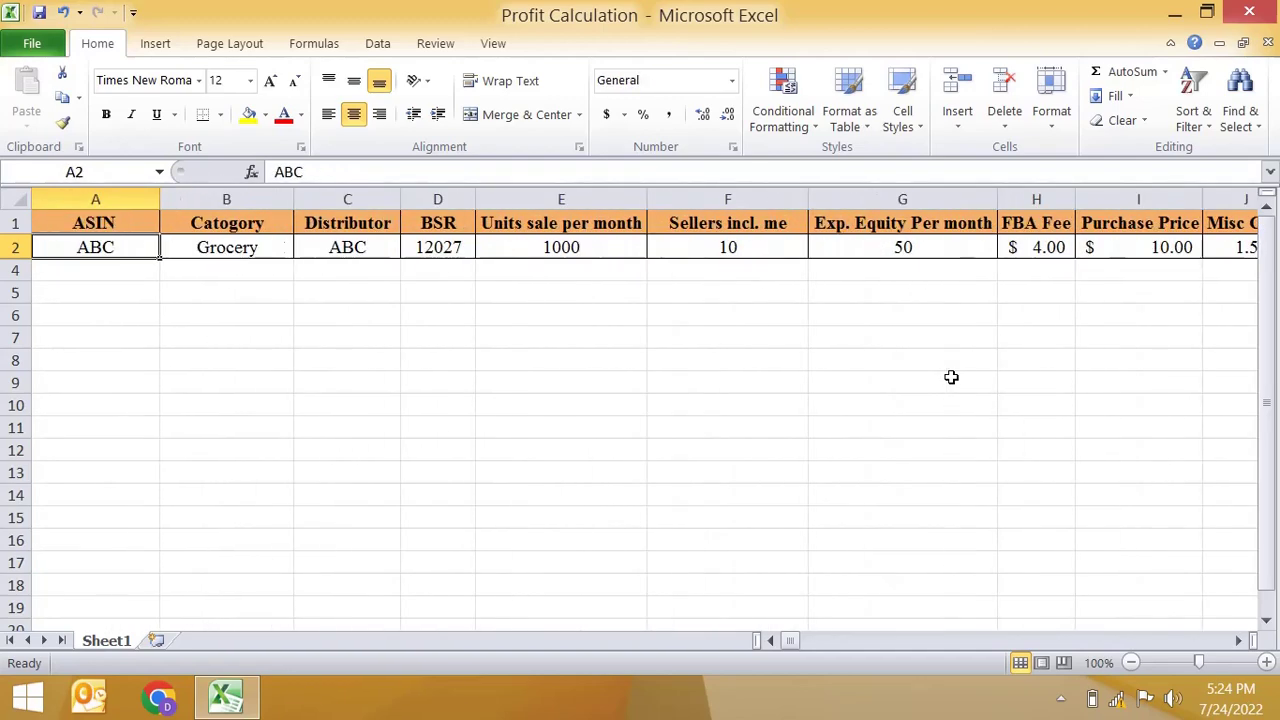
Step: Review the distributor, BSR and monthly unit sales entries in C2 to E2
{"action": "key", "text": "Right"}
{"action": "key", "text": "Right"}
{"action": "key", "text": "Right"}
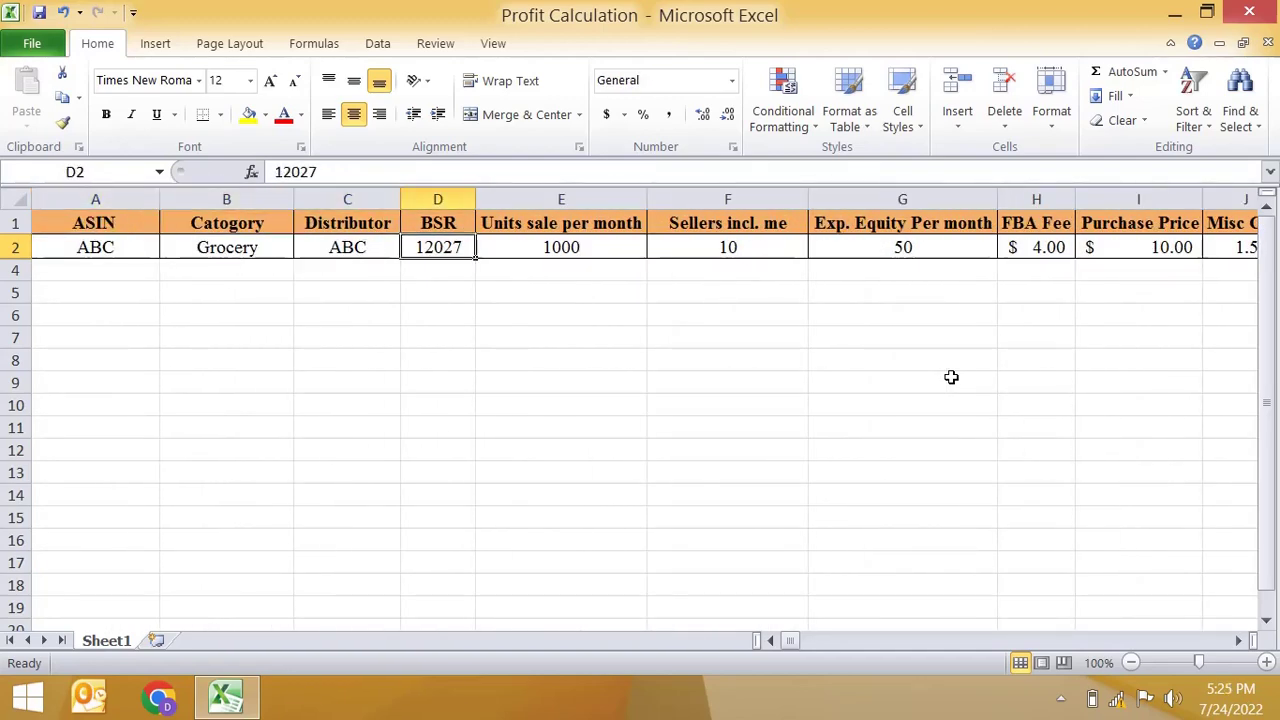
{"action": "key", "text": "Right"}
{"action": "key", "text": "Left"}
{"action": "key", "text": "Left"}
{"action": "key", "text": "Right"}
{"action": "key", "text": "Right"}
{"action": "key", "text": "Right"}
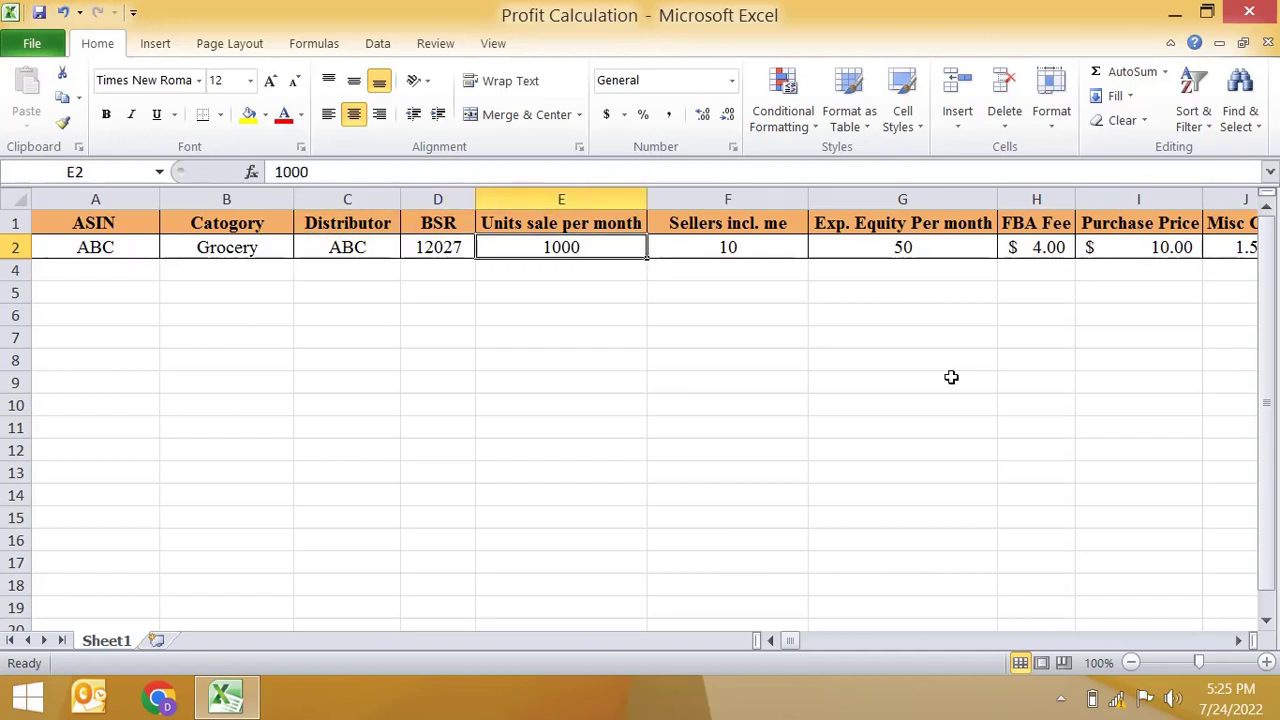
Step: Set the Sellers incl. me value in F2 to 50
{"action": "key", "text": "Left"}
{"action": "key", "text": "Left"}
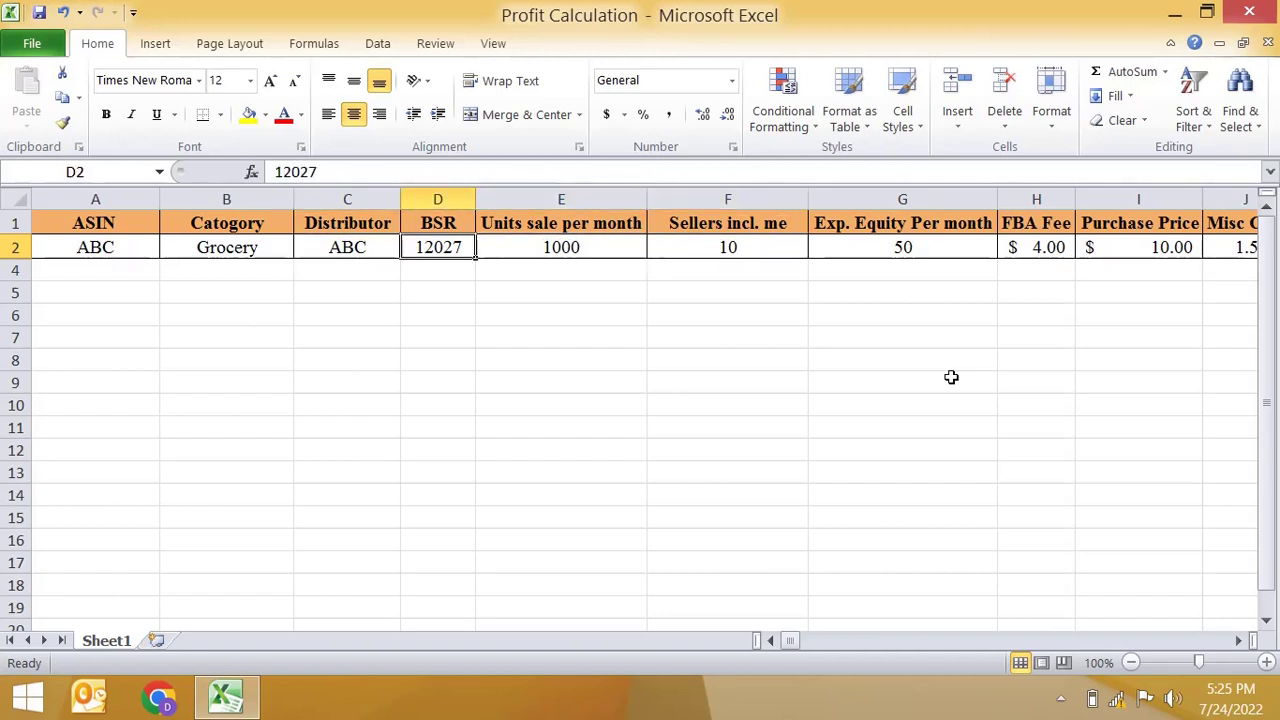
{"action": "key", "text": "Right"}
{"action": "key", "text": "Right"}
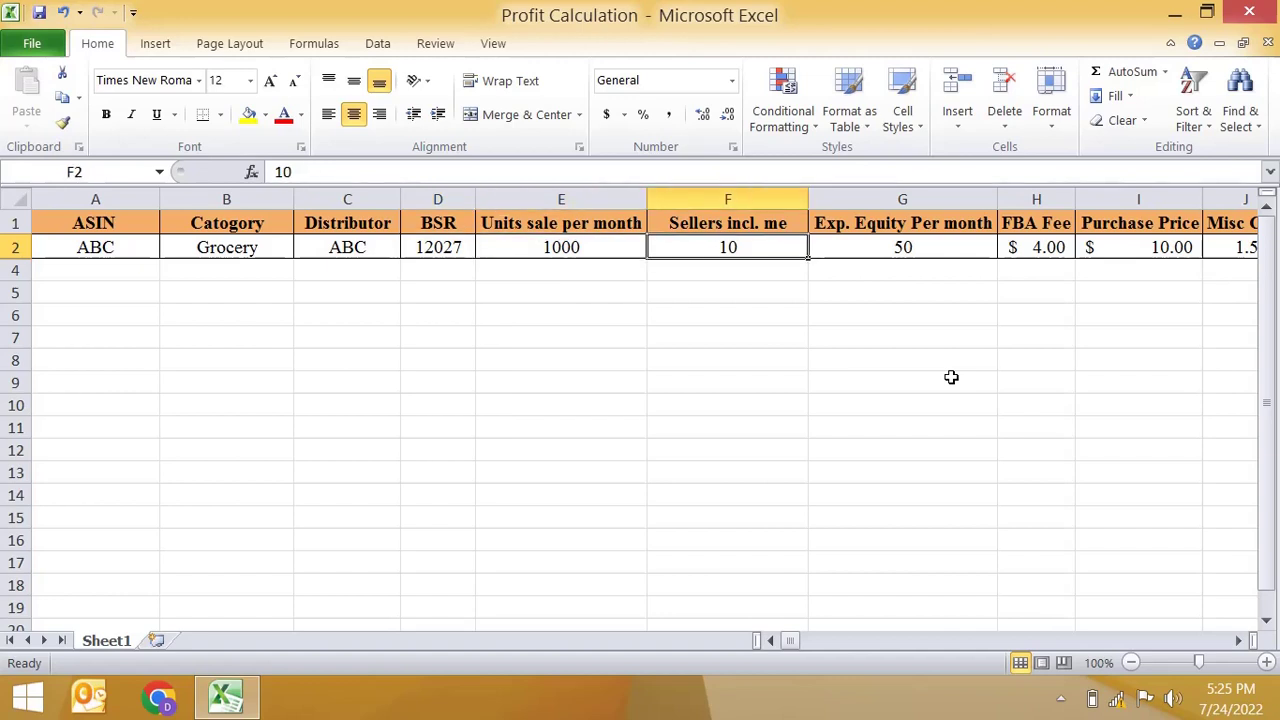
{"action": "type", "text": "50"}
{"action": "key", "text": "Return"}
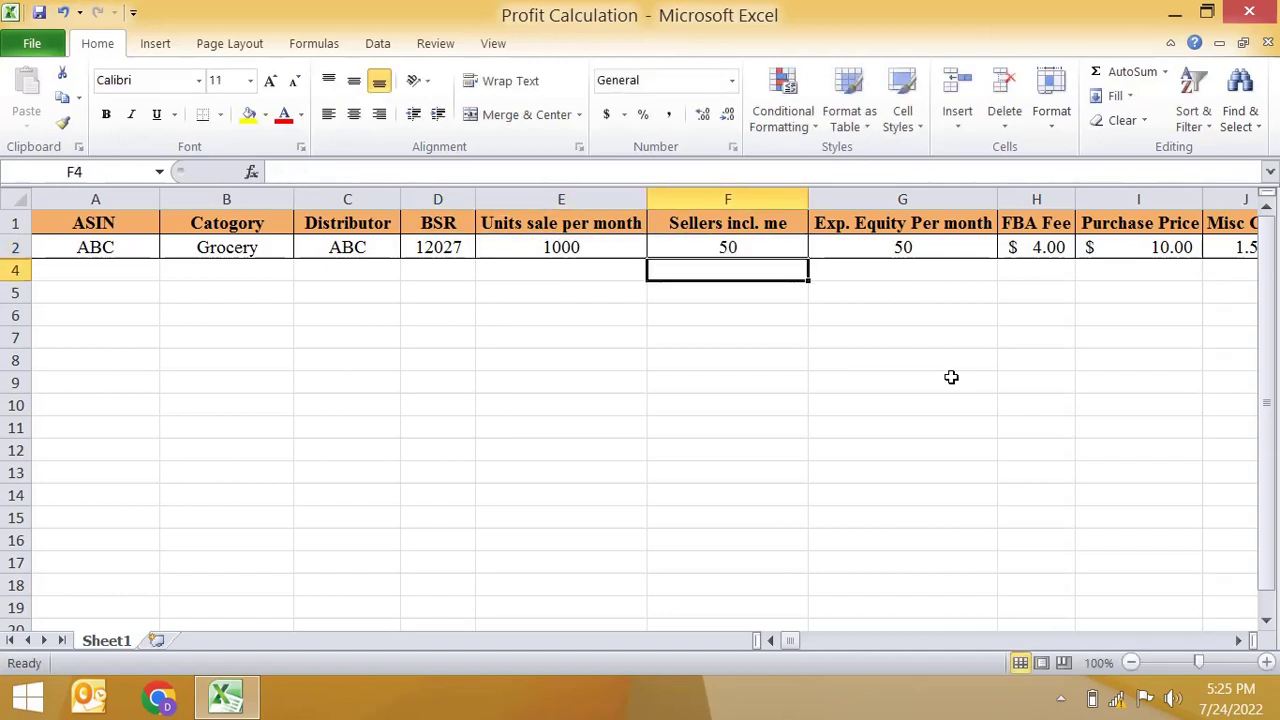
Step: Enter the formula =E2/F2 in G2 to calculate Exp. Equity Per month from unit sales and sellers
{"action": "key", "text": "Up"}
{"action": "key", "text": "Right"}
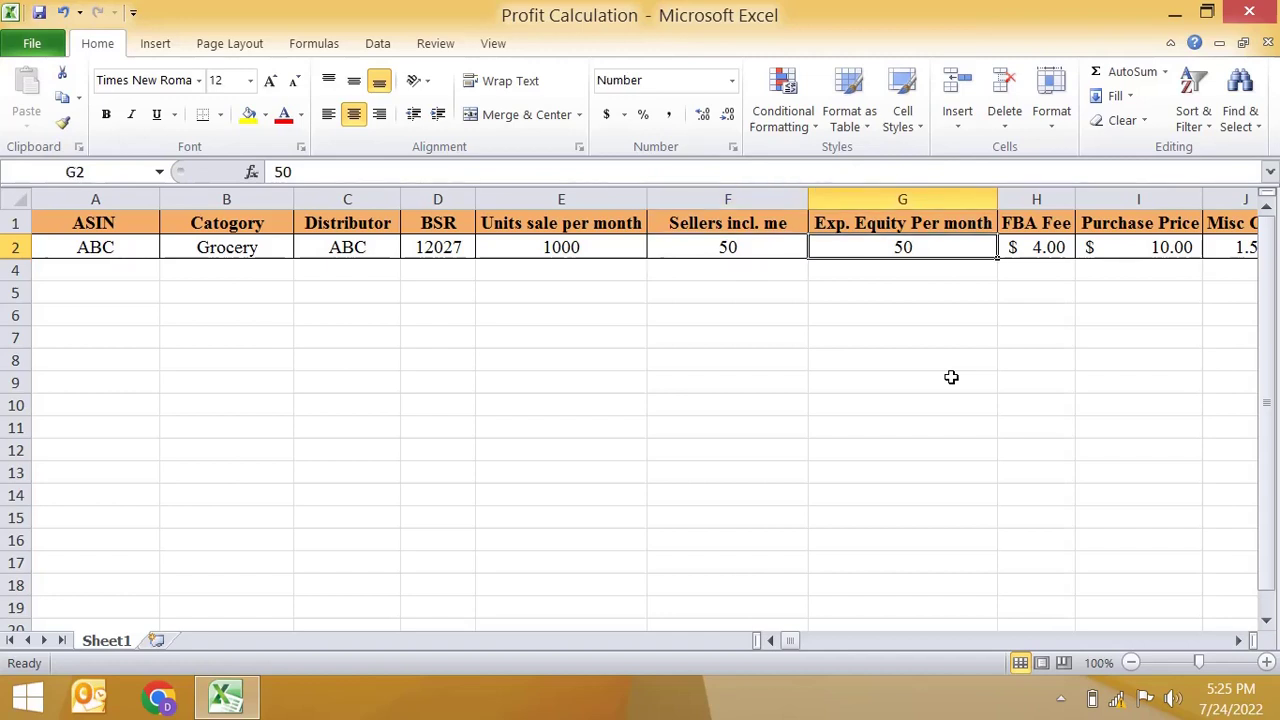
{"action": "type", "text": "="}
{"action": "key", "text": "Left"}
{"action": "key", "text": "Left"}
{"action": "type", "text": "/"}
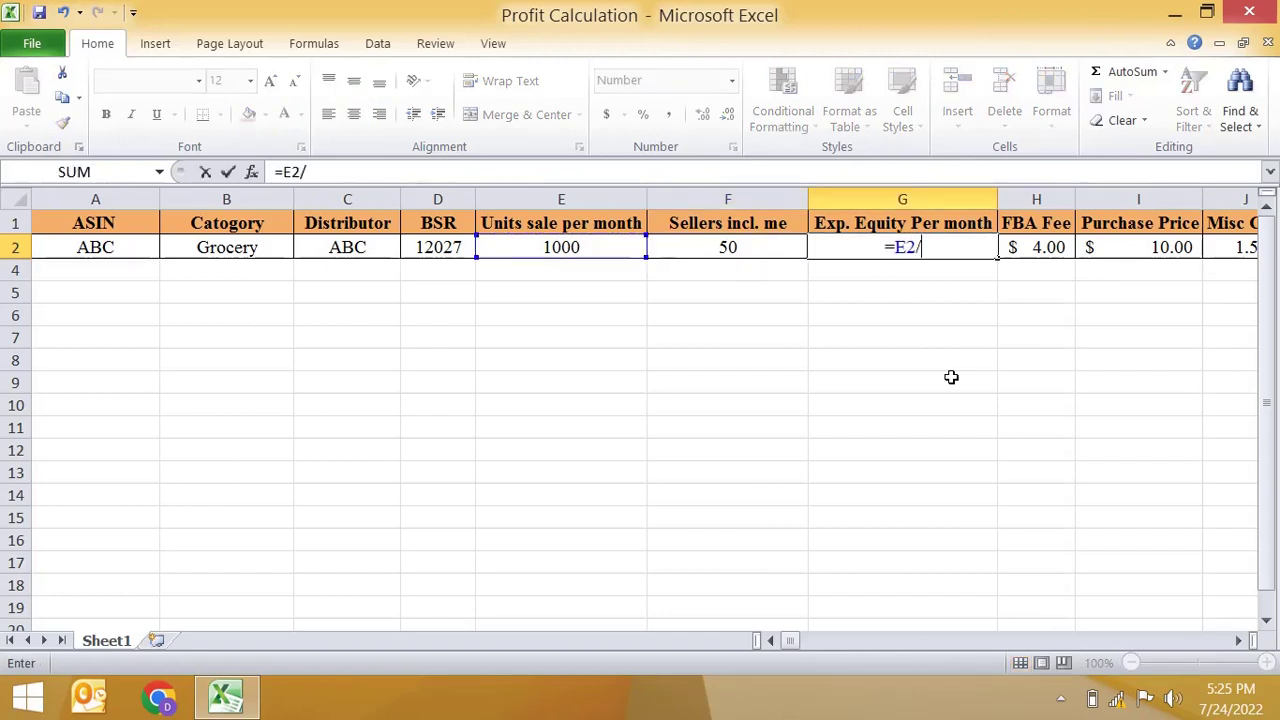
{"action": "key", "text": "Left"}
{"action": "key", "text": "Return"}
{"action": "key", "text": "Up"}
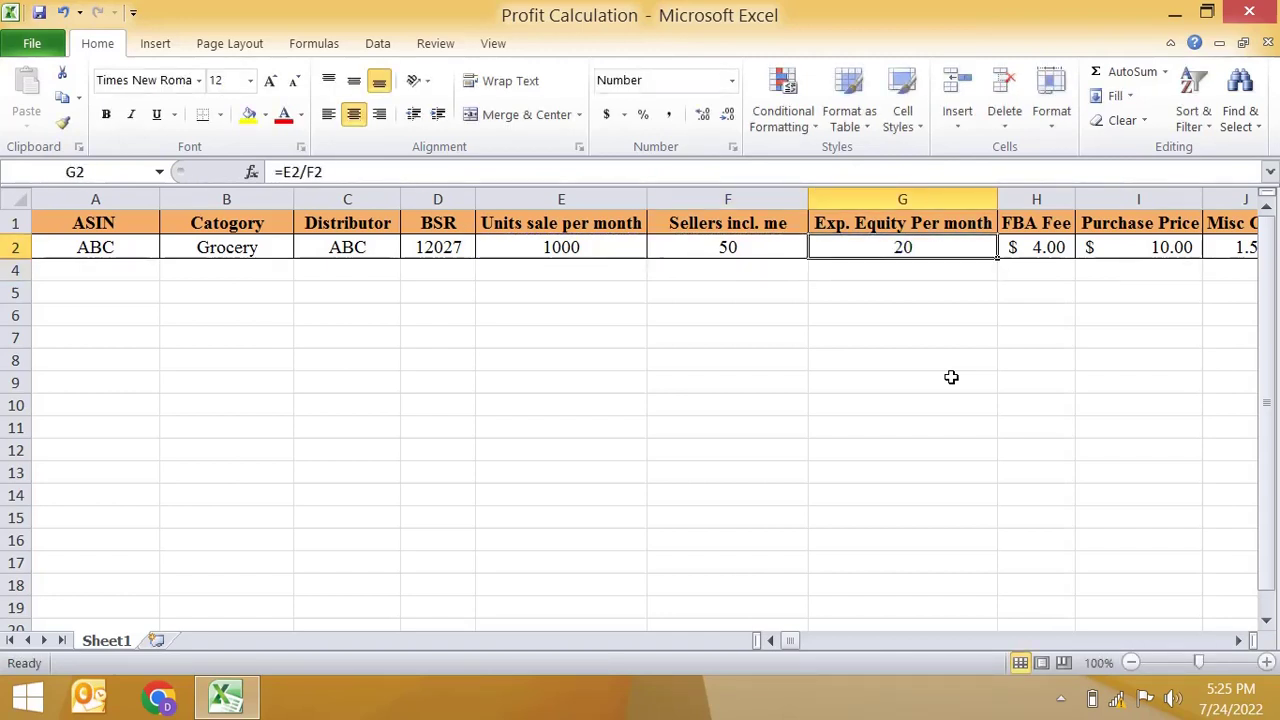
Step: Set the Sellers incl. me value in F2 to 60
{"action": "key", "text": "Left"}
{"action": "key", "text": "Left"}
{"action": "key", "text": "Right"}
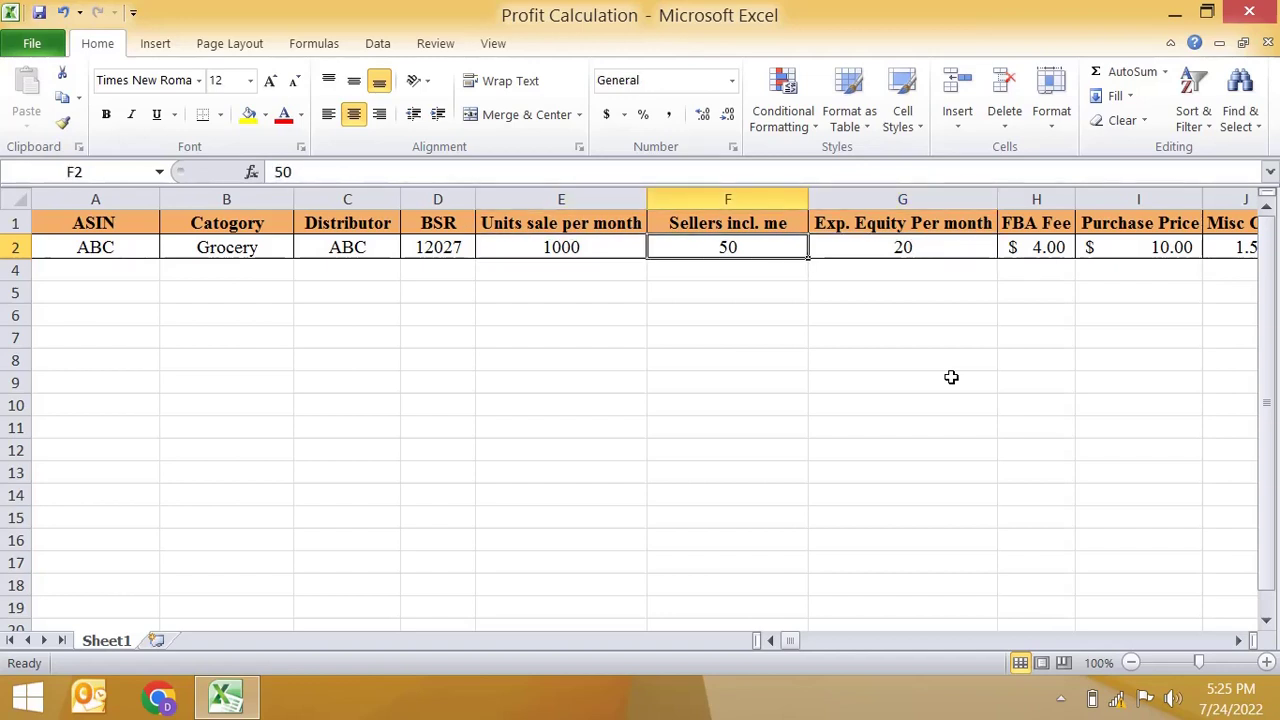
{"action": "type", "text": "60"}
{"action": "key", "text": "Return"}
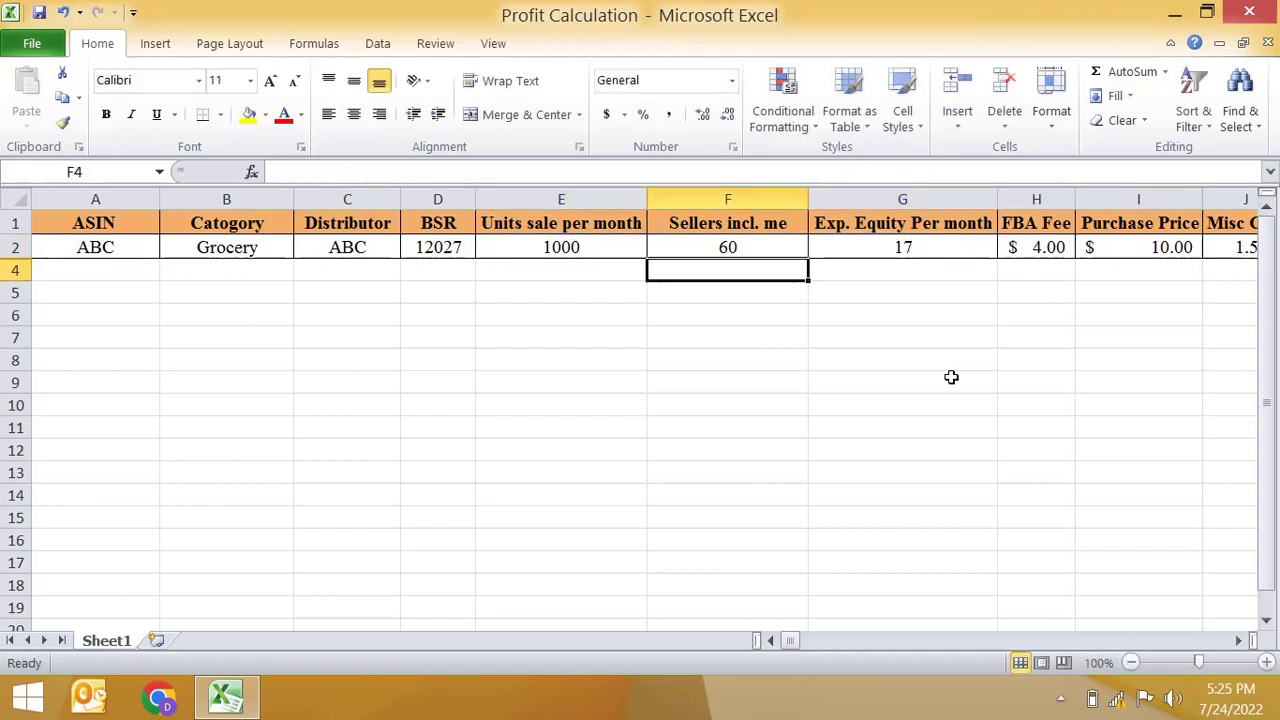
Step: Set Units sale per month in E2 to 500 and Sellers incl. me in F2 to 4
{"action": "key", "text": "Up"}
{"action": "key", "text": "Left"}
{"action": "key", "text": "Left"}
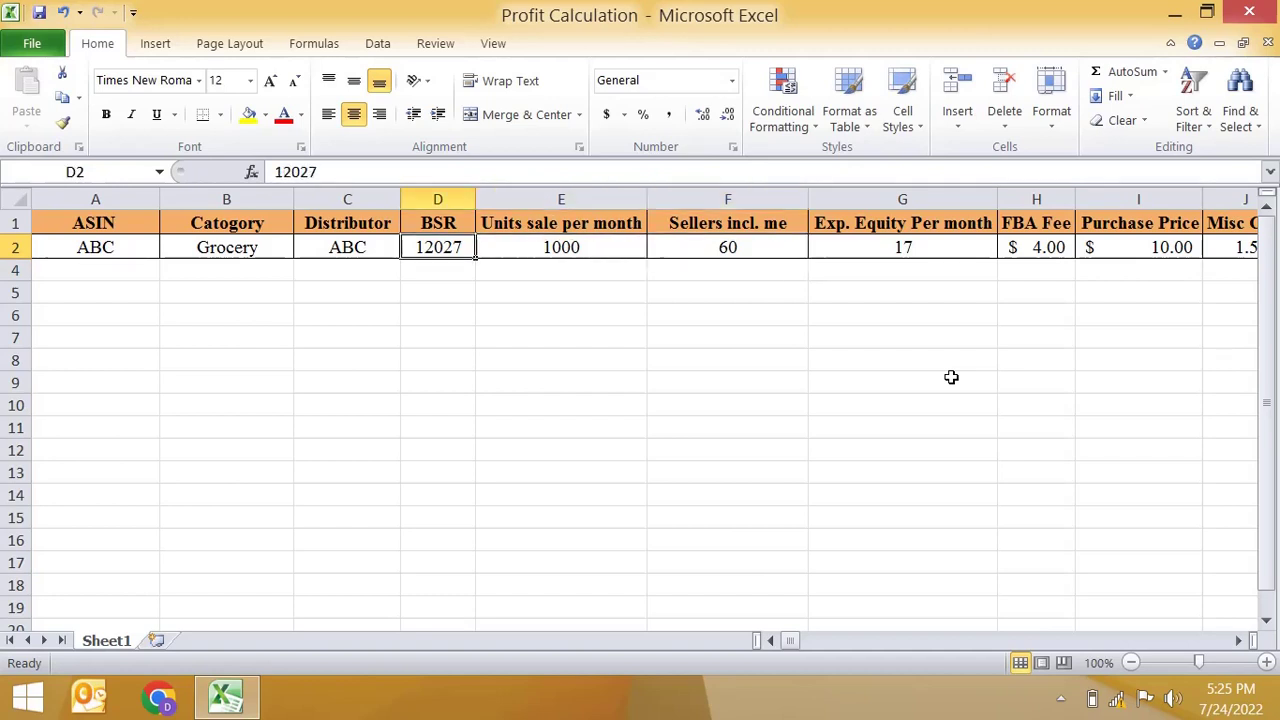
{"action": "key", "text": "Right"}
{"action": "type", "text": "500"}
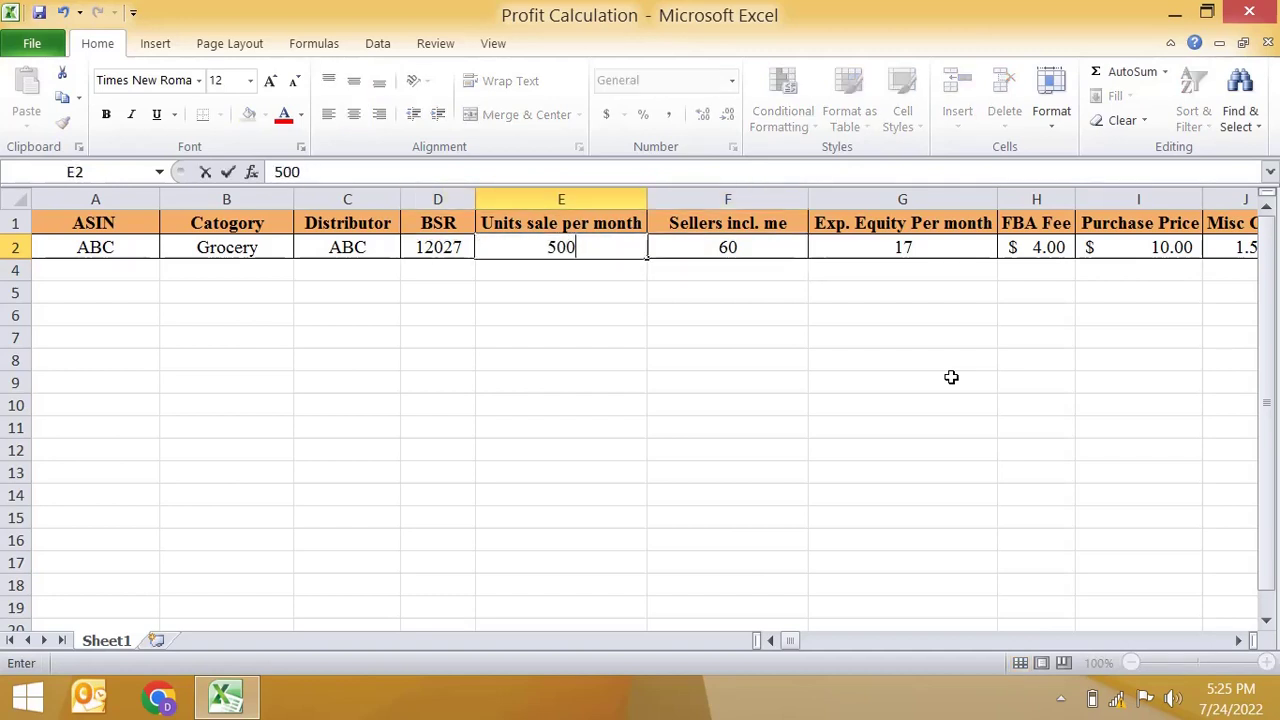
{"action": "key", "text": "Tab"}
{"action": "type", "text": "4"}
{"action": "key", "text": "Tab"}
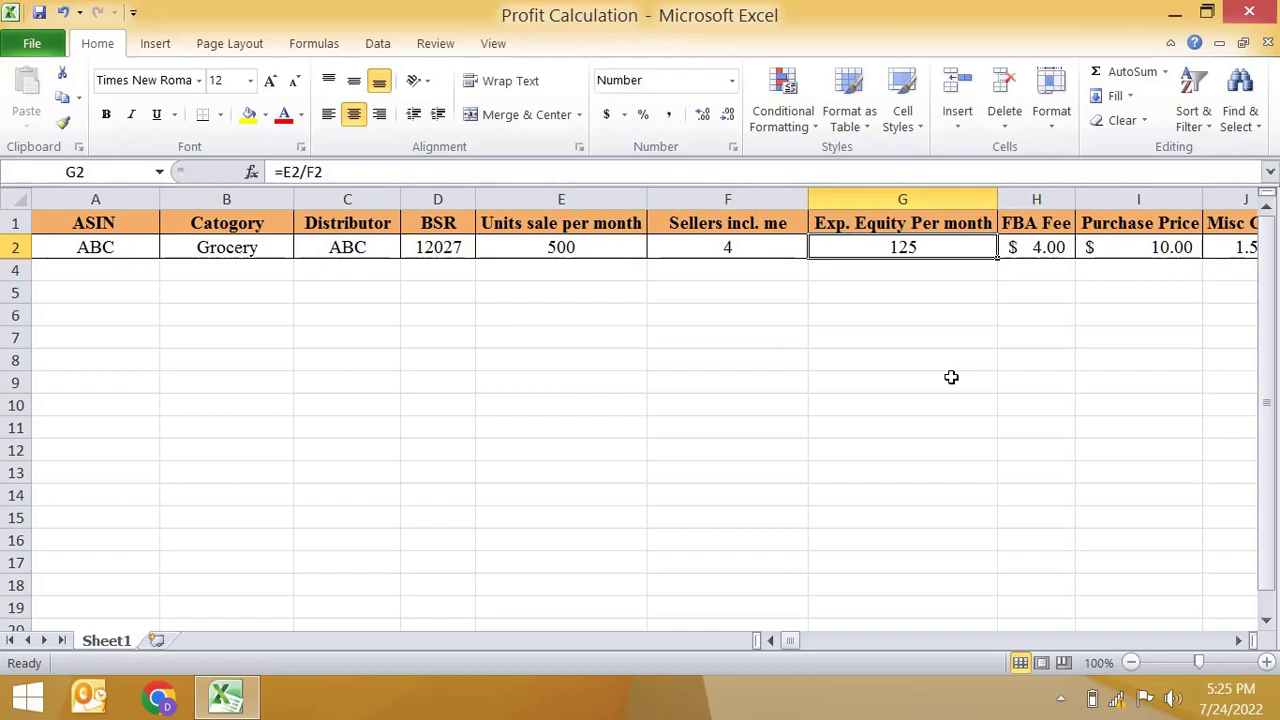
Step: Compare the expected monthly equity in G2 with the unit sales in E2 and the sellers in F2
{"action": "key", "text": "Right"}
{"action": "key", "text": "Right"}
{"action": "key", "text": "Down"}
{"action": "key", "text": "Left"}
{"action": "key", "text": "Left"}
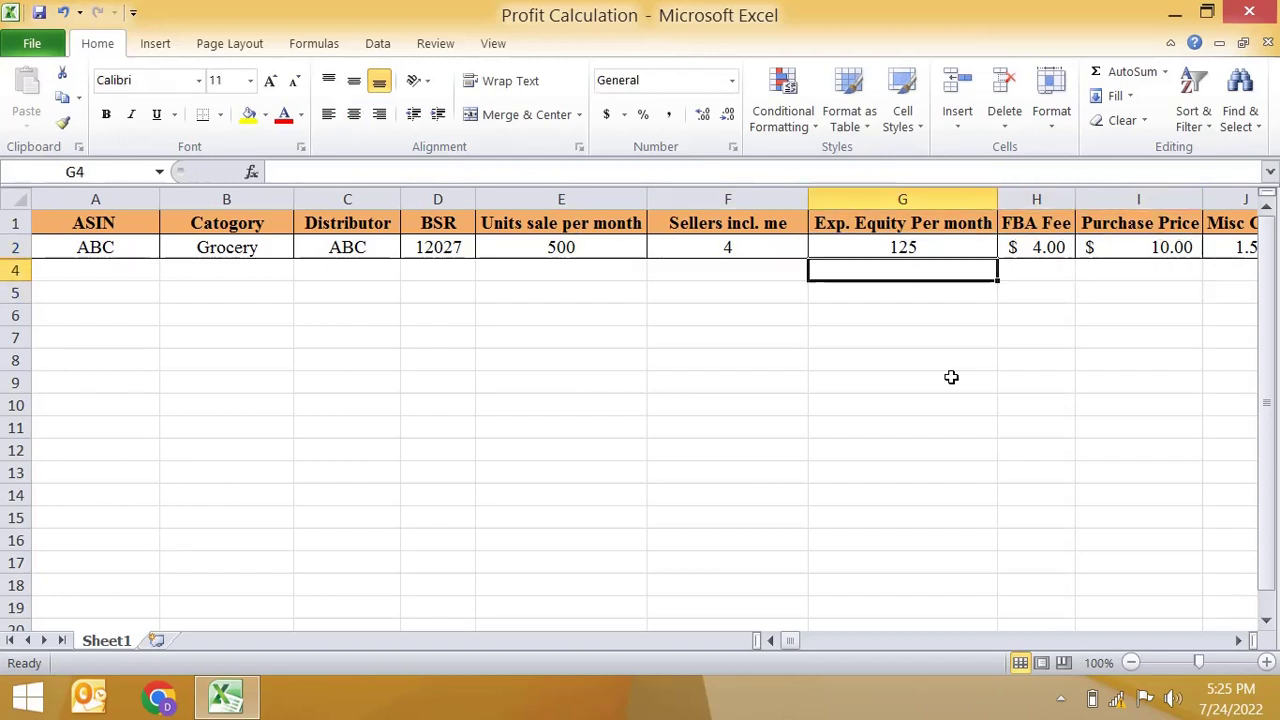
{"action": "key", "text": "Up"}
{"action": "key", "text": "Left"}
{"action": "key", "text": "Left"}
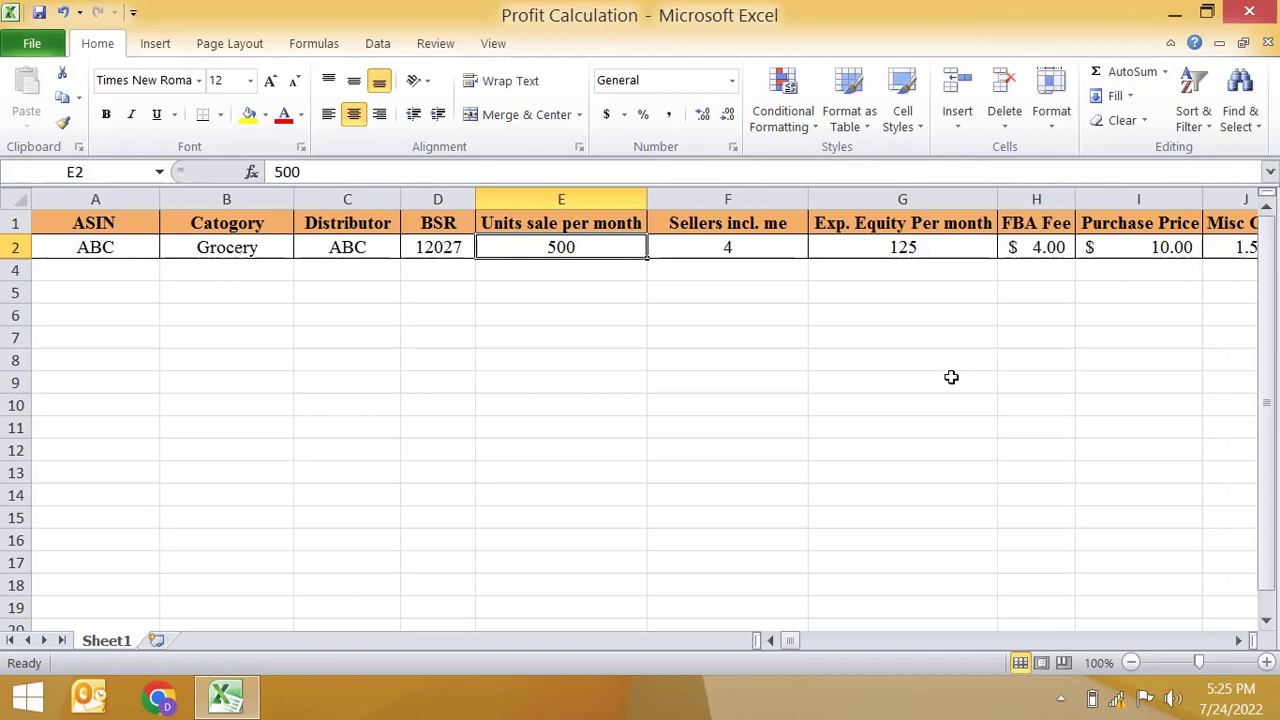
Step: Review row 2 from the unit sales in E2 through the costs and total expected profit to Amazon Presence in Q2
{"action": "key", "text": "Right"}
{"action": "key", "text": "Right"}
{"action": "key", "text": "Right"}
{"action": "key", "text": "Right"}
{"action": "key", "text": "Right"}
{"action": "key", "text": "Right"}
{"action": "key", "text": "Right"}
{"action": "key", "text": "Right"}
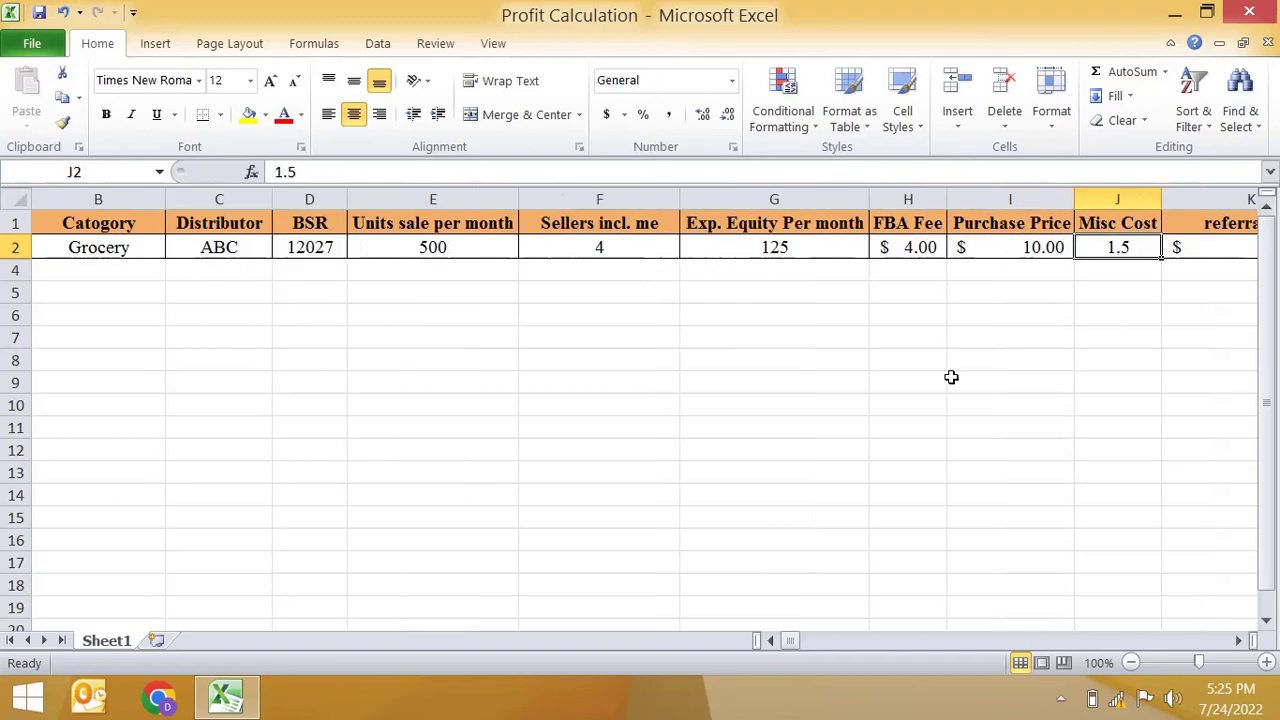
{"action": "key", "text": "Right"}
{"action": "key", "text": "Right"}
{"action": "key", "text": "Right"}
{"action": "key", "text": "Right"}
{"action": "key", "text": "Right"}
{"action": "key", "text": "Right"}
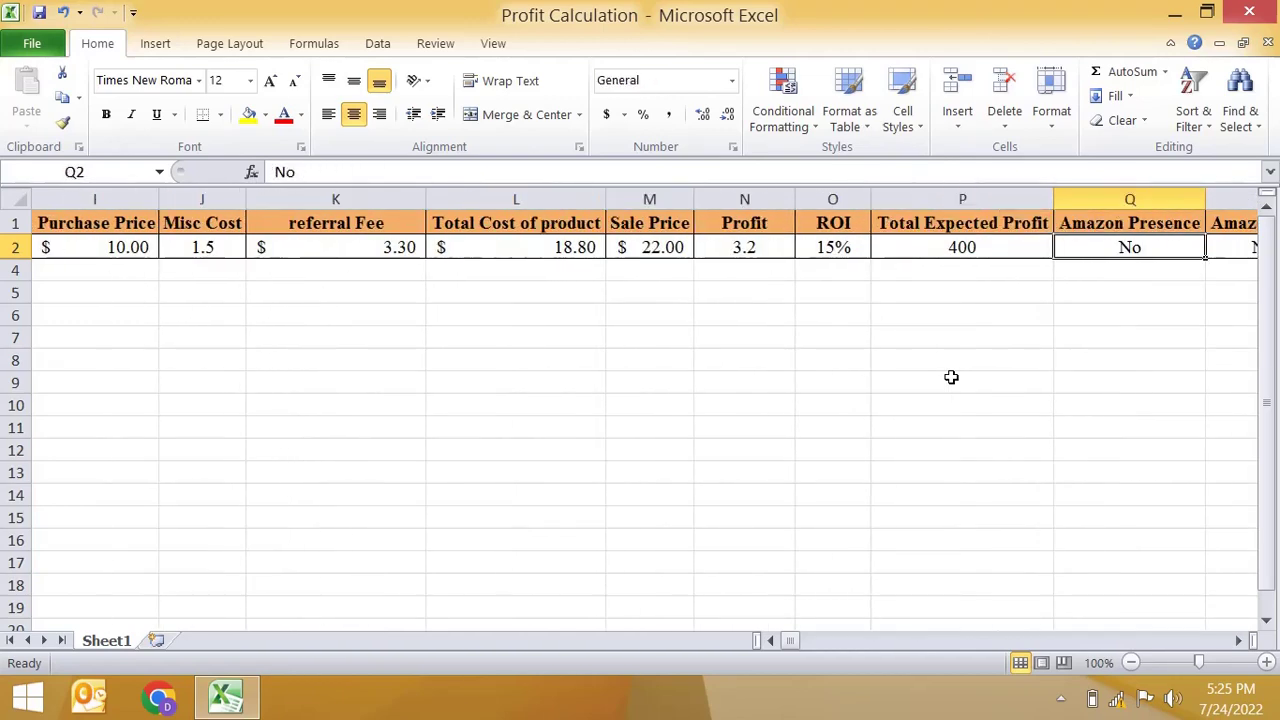
Step: Check the profit formula in N2 and the criteria that follow it through to Single BBR <50% in T2
{"action": "key", "text": "Left"}
{"action": "key", "text": "Left"}
{"action": "key", "text": "Left"}
{"action": "key", "text": "Left"}
{"action": "key", "text": "Left"}
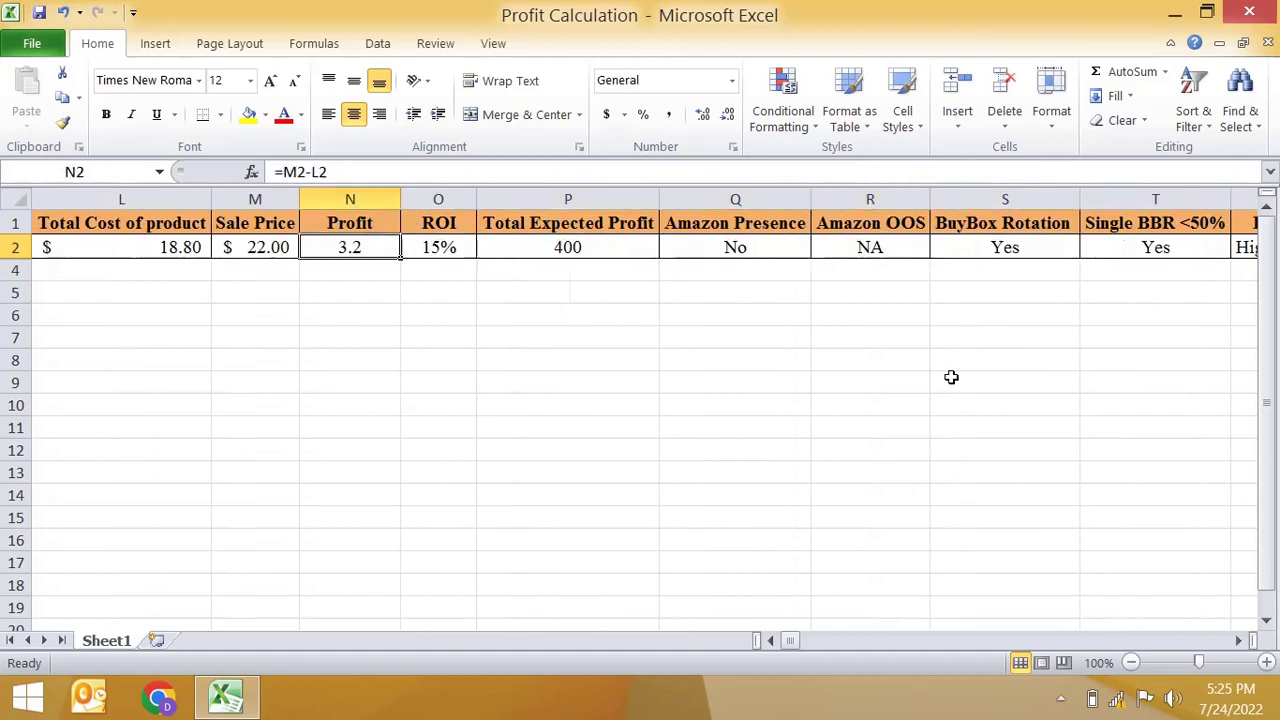
{"action": "key", "text": "Right"}
{"action": "key", "text": "Right"}
{"action": "key", "text": "Right"}
{"action": "key", "text": "Right"}
{"action": "key", "text": "Right"}
{"action": "key", "text": "Right"}
{"action": "key", "text": "Right"}
{"action": "key", "text": "Right"}
{"action": "key", "text": "Right"}
{"action": "key", "text": "Right"}
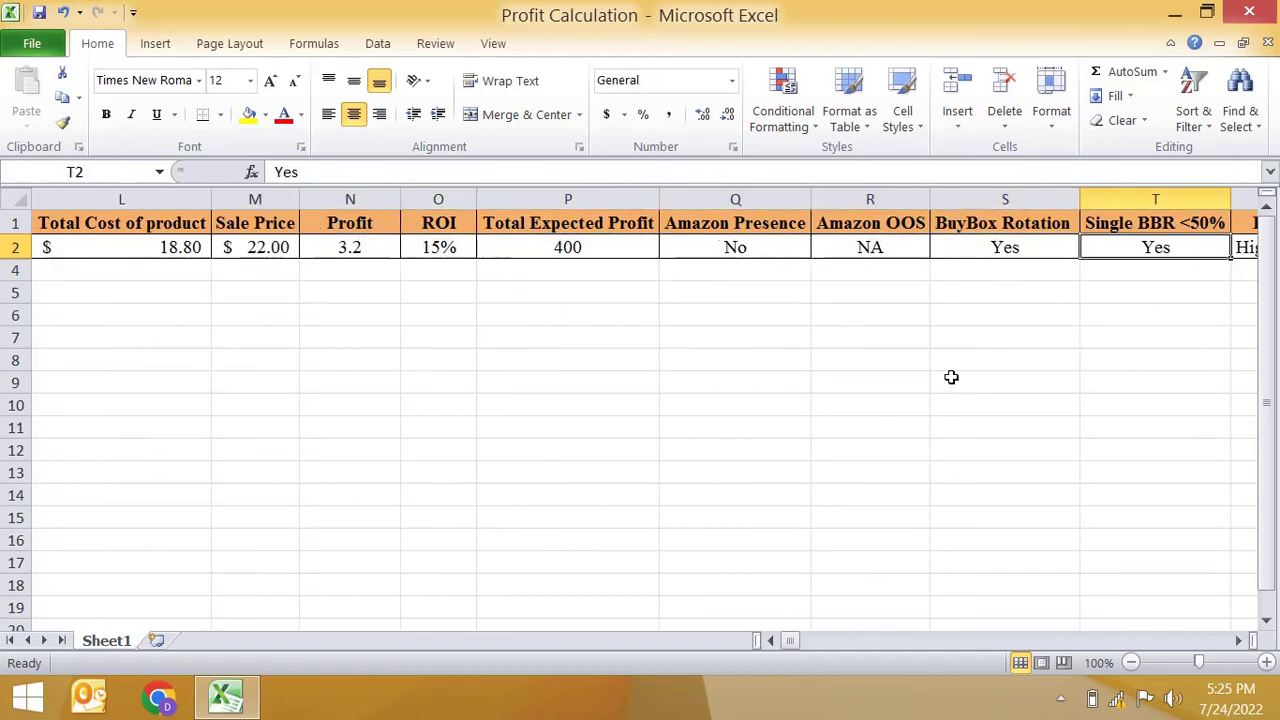
Step: Examine the recommendation in U2, the BuyBox Rotation entry in S2 and the ROI formula in O2
{"action": "key", "text": "Left"}
{"action": "key", "text": "Left"}
{"action": "key", "text": "Left"}
{"action": "key", "text": "Left"}
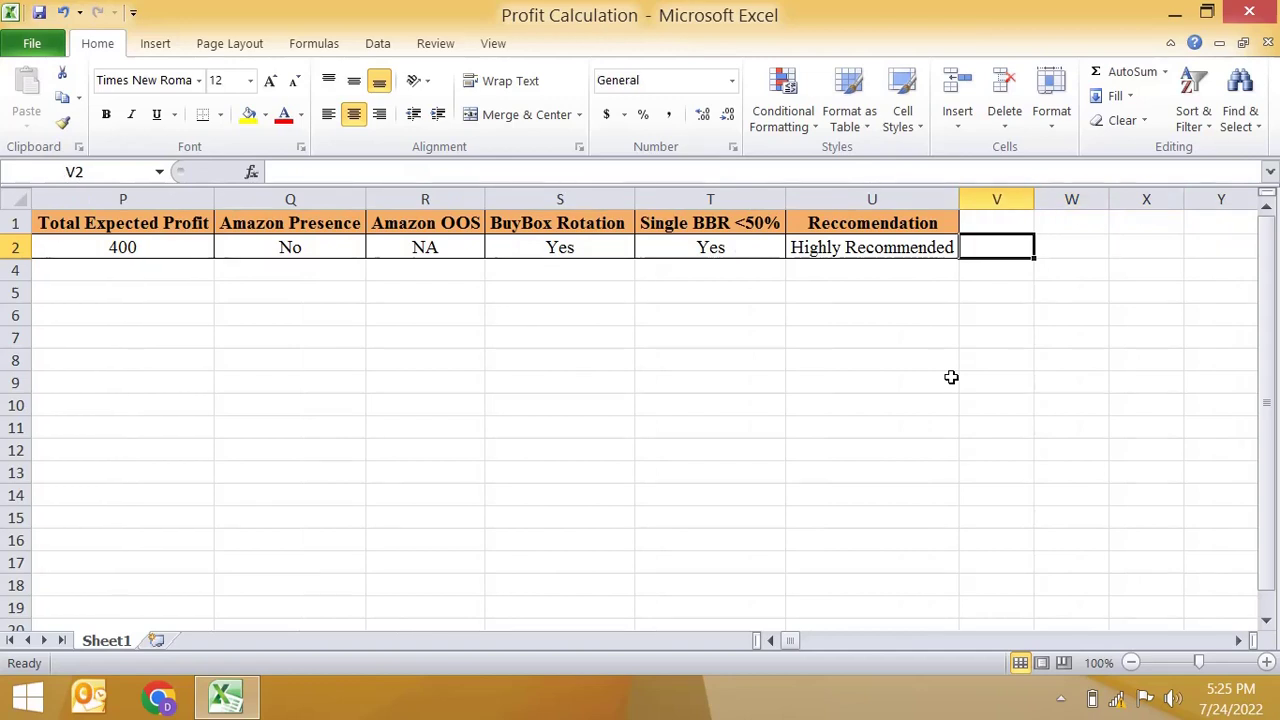
{"action": "key", "text": "Right"}
{"action": "key", "text": "Right"}
{"action": "key", "text": "Left"}
{"action": "key", "text": "Left"}
{"action": "key", "text": "Left"}
{"action": "key", "text": "Left"}
{"action": "key", "text": "Left"}
{"action": "key", "text": "Left"}
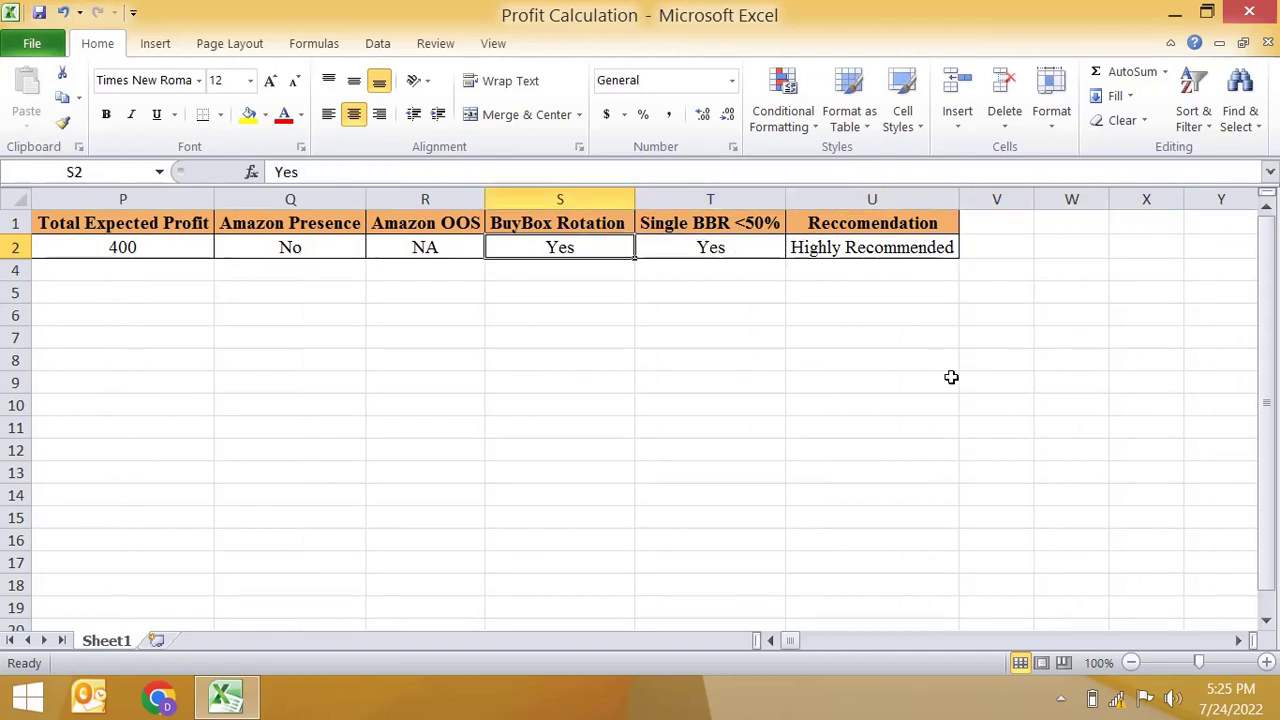
{"action": "key", "text": "Left"}
{"action": "key", "text": "Left"}
{"action": "key", "text": "Right"}
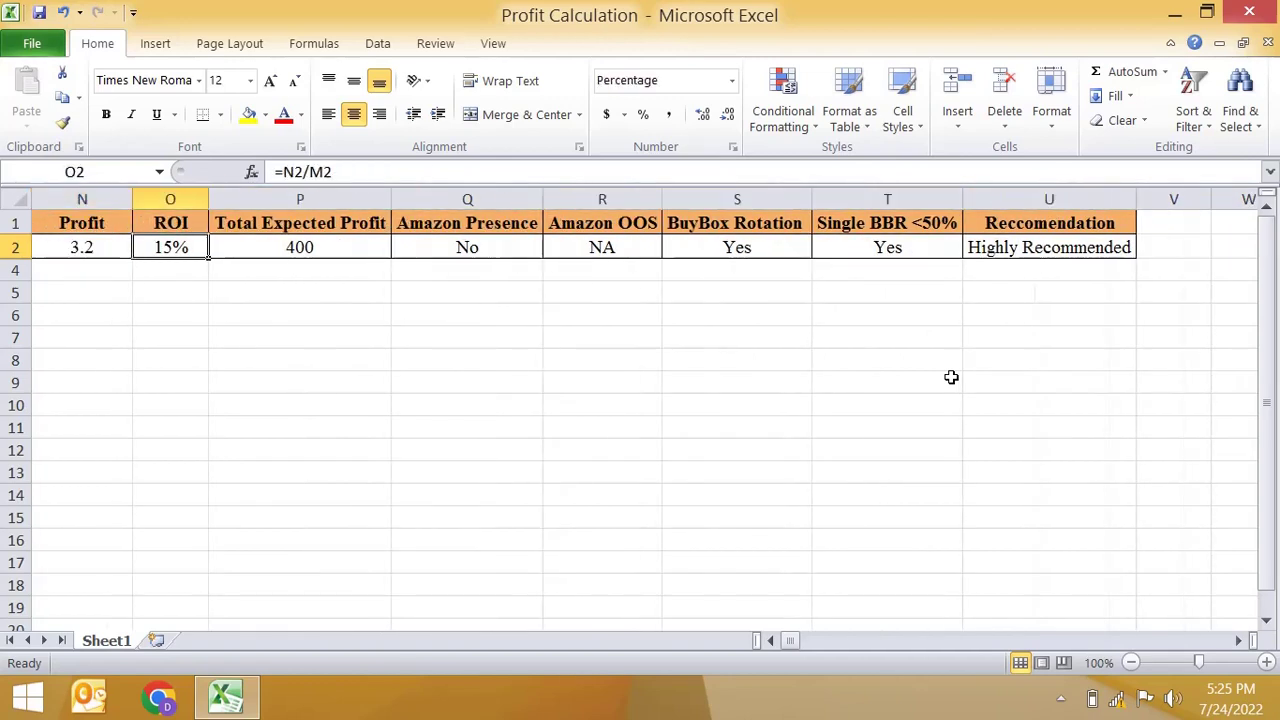
Step: Recheck row 2 from the total expected profit in P2 to the Single BBR <50% entry in T2
{"action": "key", "text": "Right"}
{"action": "key", "text": "Right"}
{"action": "key", "text": "Right"}
{"action": "key", "text": "Right"}
{"action": "key", "text": "Right"}
{"action": "key", "text": "Right"}
{"action": "key", "text": "Left"}
{"action": "key", "text": "Left"}
{"action": "key", "text": "Right"}
{"action": "key", "text": "Right"}
{"action": "key", "text": "Right"}
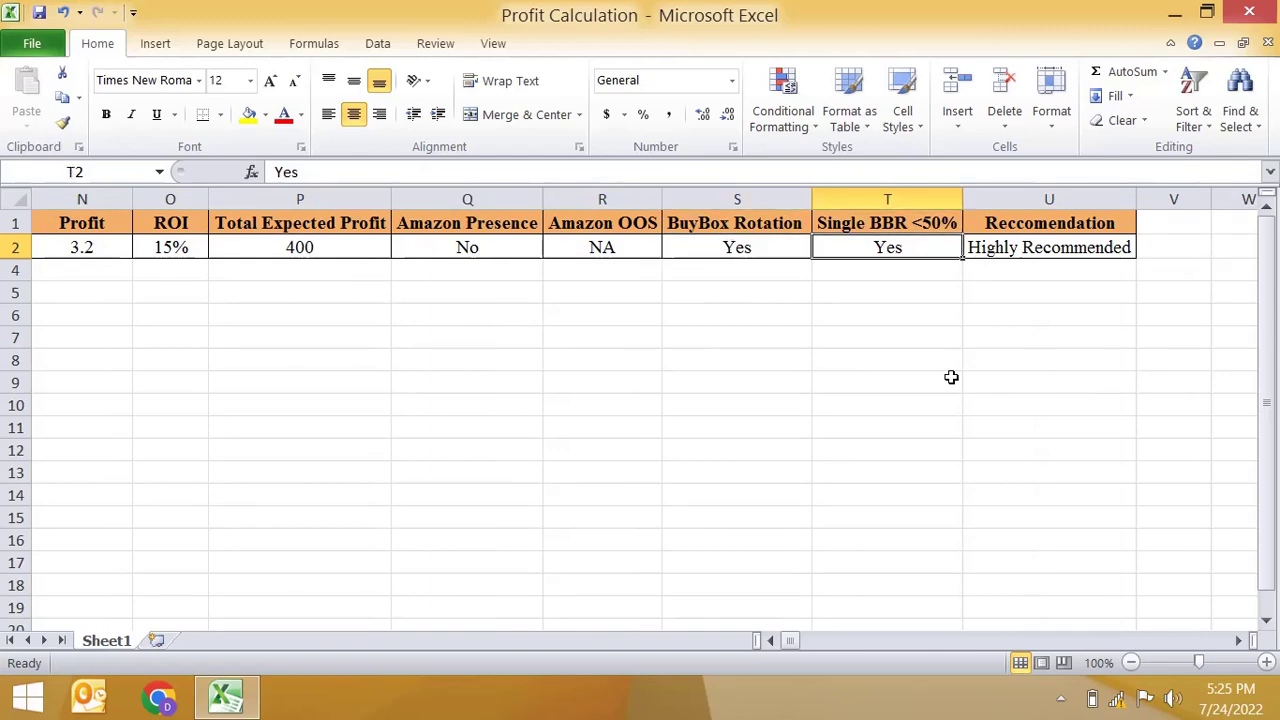
Step: Go back through the whole of row 2 from Single BBR <50% to the ASIN in A2
{"action": "key", "text": "Left"}
{"action": "key", "text": "Left"}
{"action": "key", "text": "Left"}
{"action": "key", "text": "Left"}
{"action": "key", "text": "Left"}
{"action": "key", "text": "Left"}
{"action": "key", "text": "Left"}
{"action": "key", "text": "Left"}
{"action": "key", "text": "Left"}
{"action": "key", "text": "Left"}
{"action": "key", "text": "Left"}
{"action": "key", "text": "Left"}
{"action": "key", "text": "Left"}
{"action": "key", "text": "Left"}
{"action": "key", "text": "Left"}
{"action": "key", "text": "Left"}
{"action": "key", "text": "Left"}
{"action": "key", "text": "Left"}
{"action": "key", "text": "Left"}
{"action": "key", "text": "Left"}
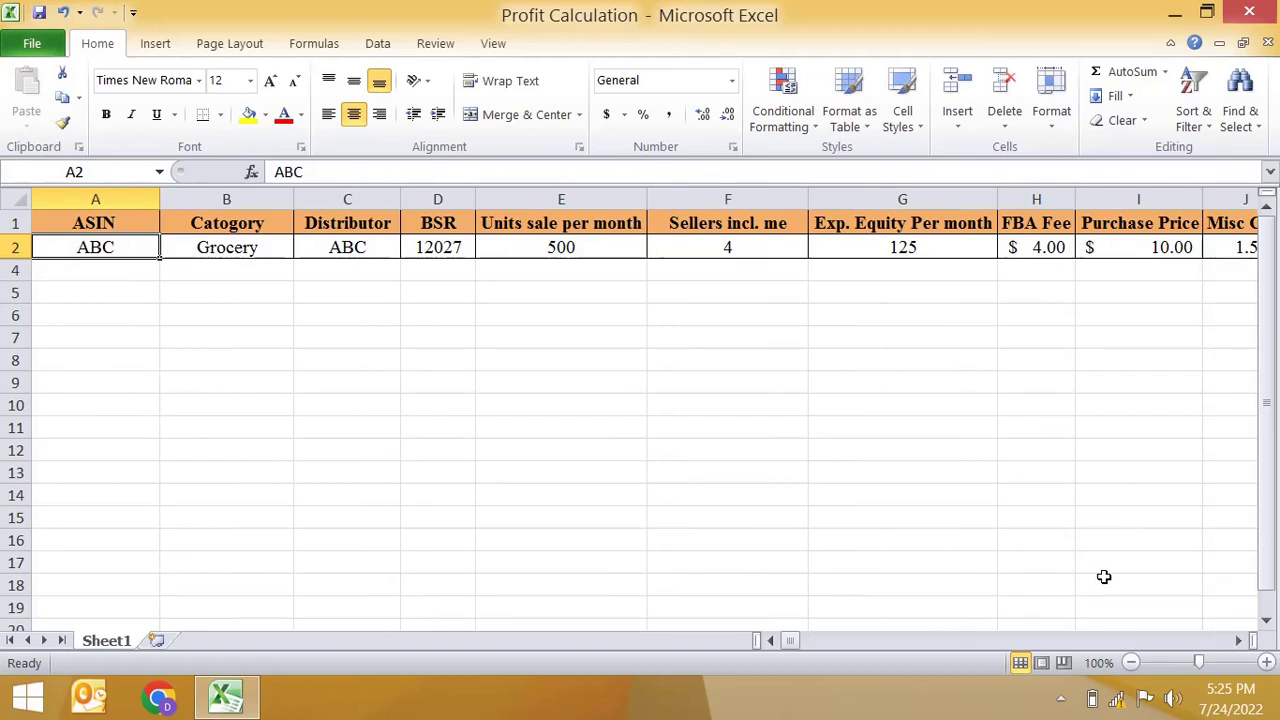
{"action": "left_click", "coordinate": [1060, 700]}
{"action": "left_click", "coordinate": [1078, 592]}
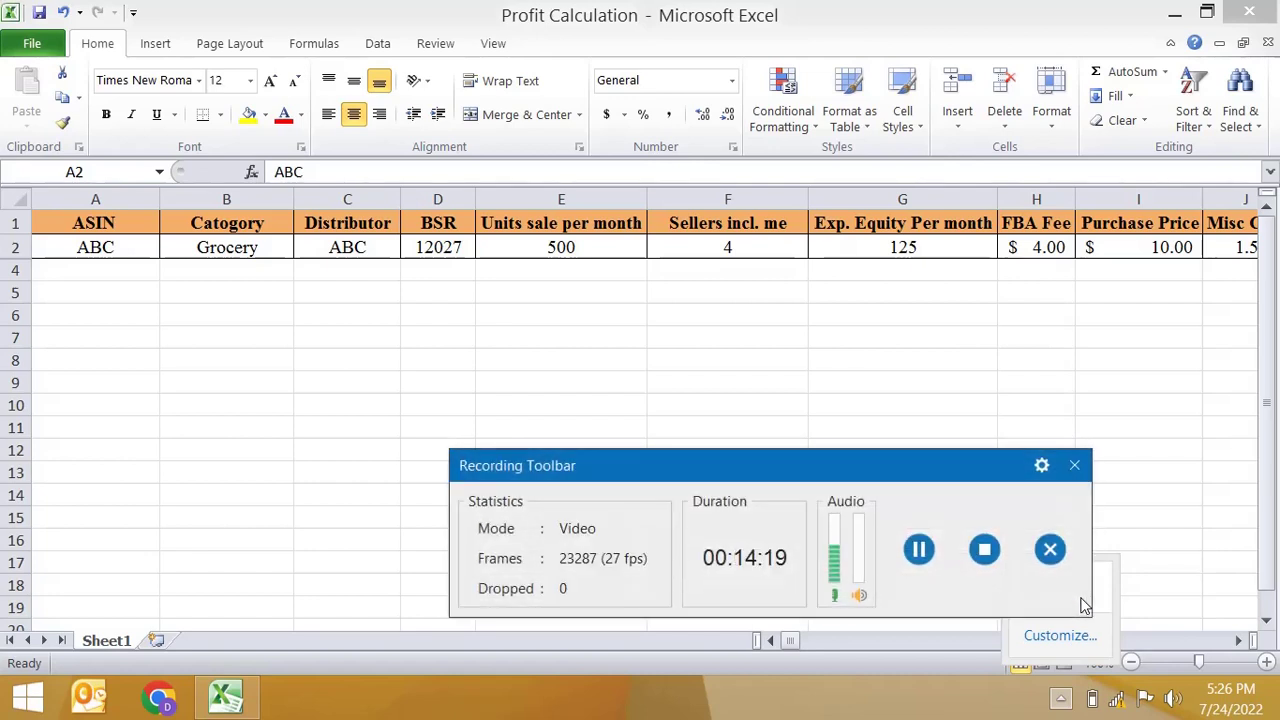
{"action": "left_click_drag", "start_coordinate": [985, 470], "coordinate": [827, 534]}
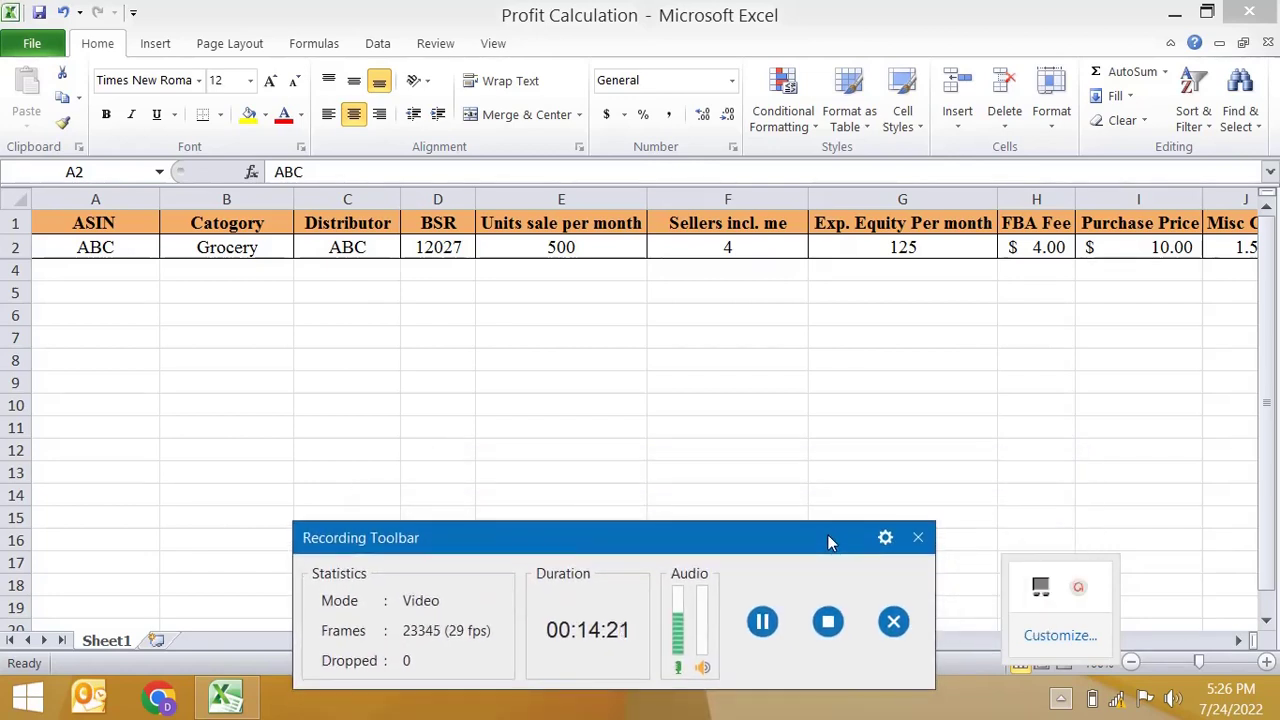
Step: Check the profit formula in N2 alongside the product's costs, sale price and ROI
{"action": "left_click", "coordinate": [1238, 640]}
{"action": "left_click", "coordinate": [1238, 640]}
{"action": "left_click", "coordinate": [1238, 640]}
{"action": "left_click", "coordinate": [1238, 640]}
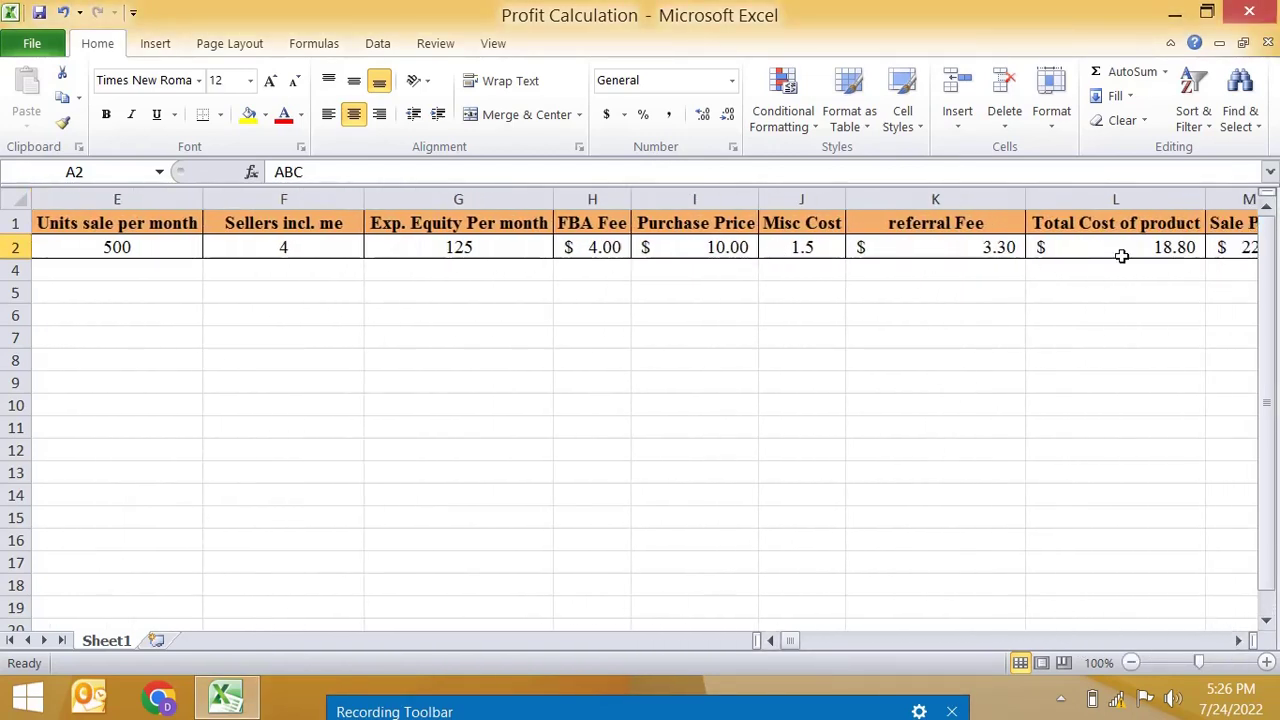
{"action": "left_click", "coordinate": [1238, 640]}
{"action": "left_click", "coordinate": [1238, 640]}
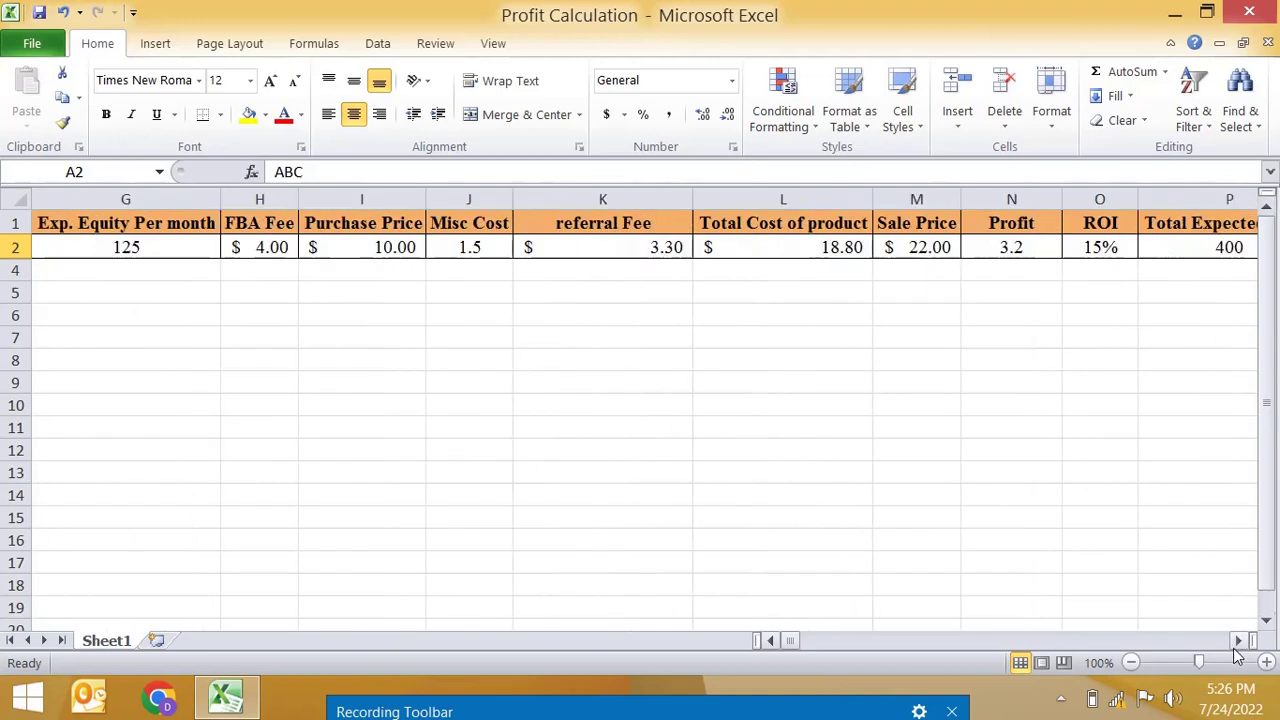
{"action": "left_click", "coordinate": [1238, 640]}
{"action": "left_click", "coordinate": [829, 249]}
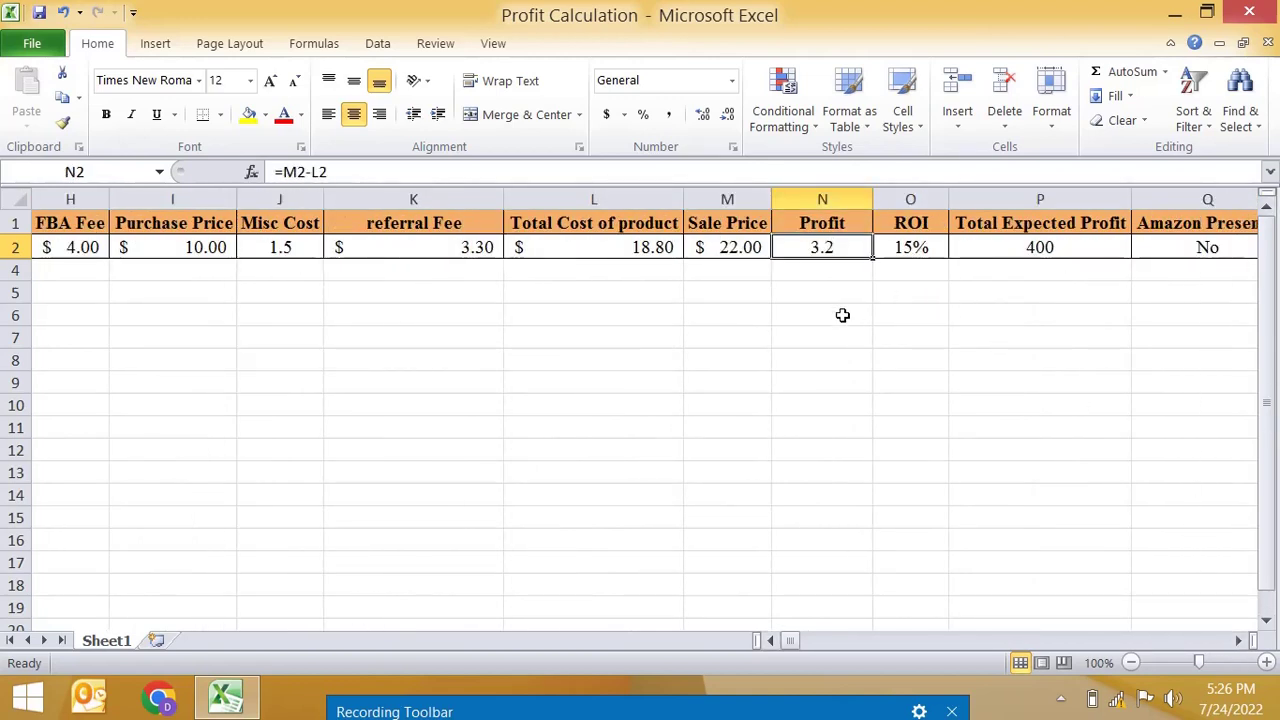
{"action": "left_click", "coordinate": [842, 330]}
{"action": "left_click", "coordinate": [830, 316]}
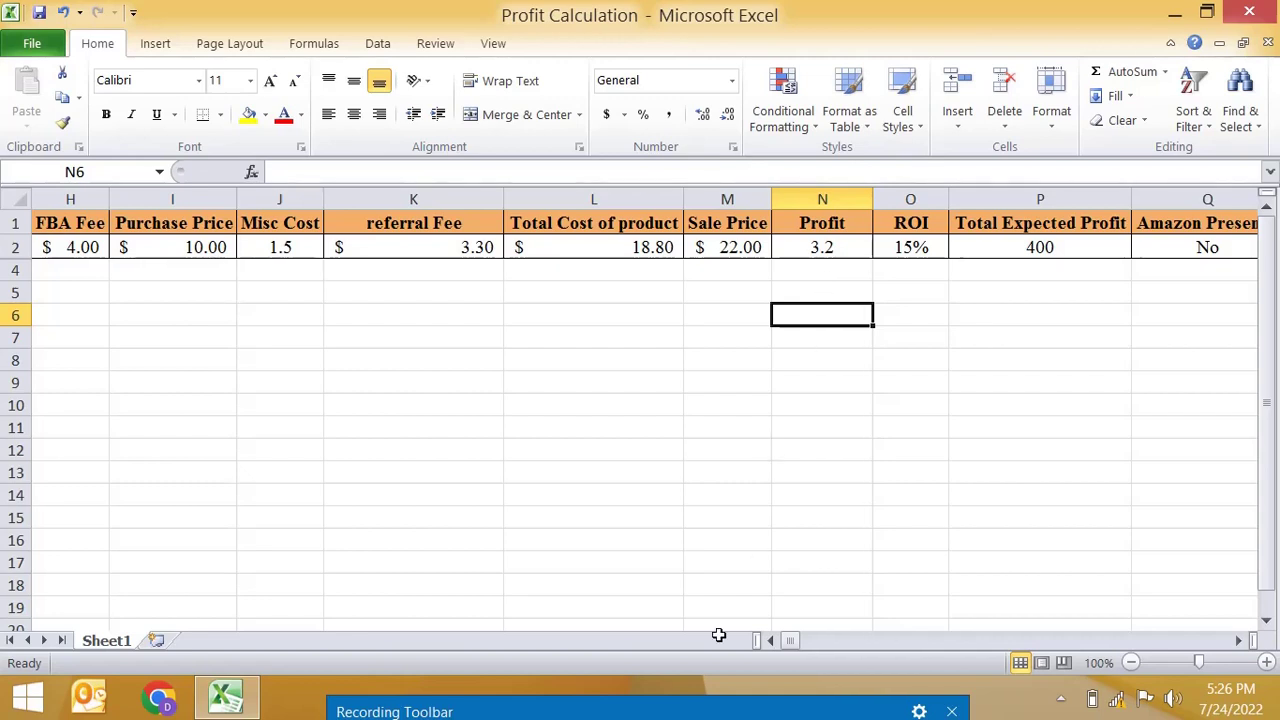
{"action": "mouse_move", "coordinate": [611, 523]}
{"action": "left_click_drag", "start_coordinate": [611, 523], "coordinate": [585, 436]}
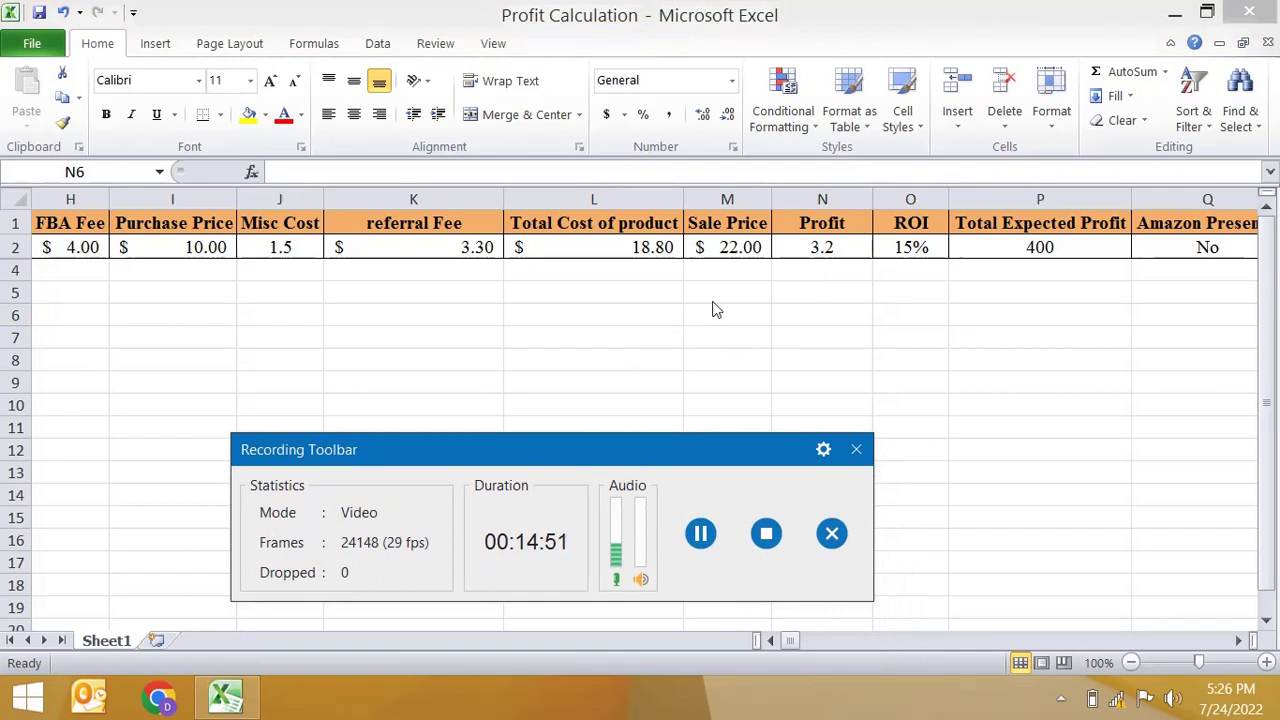